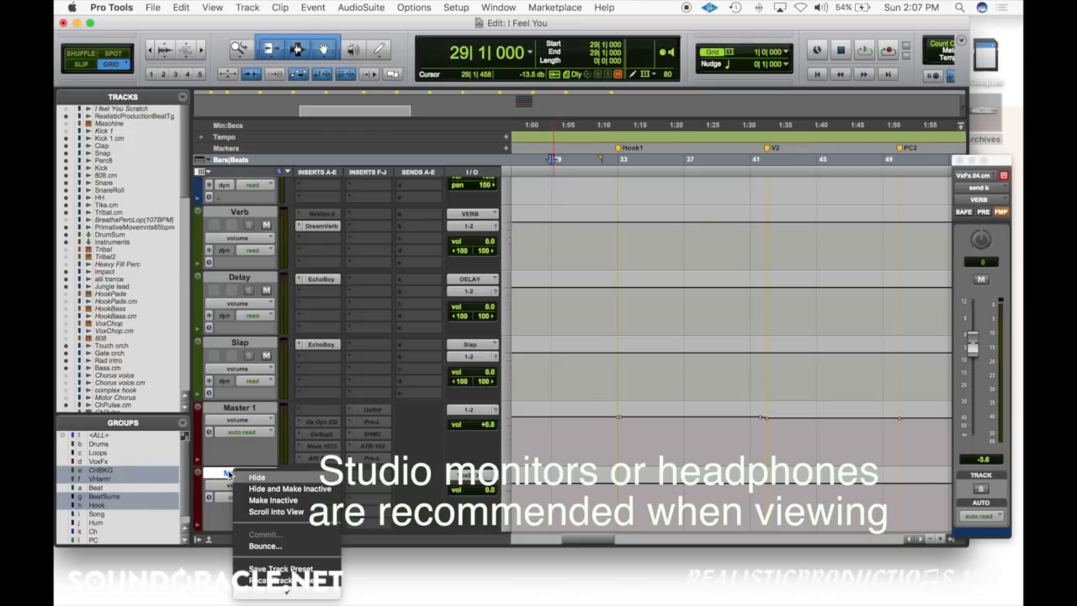
Step: Delete the Master 2 track and create one new stereo Aux Input track below the Slap track
left_click(286, 592)
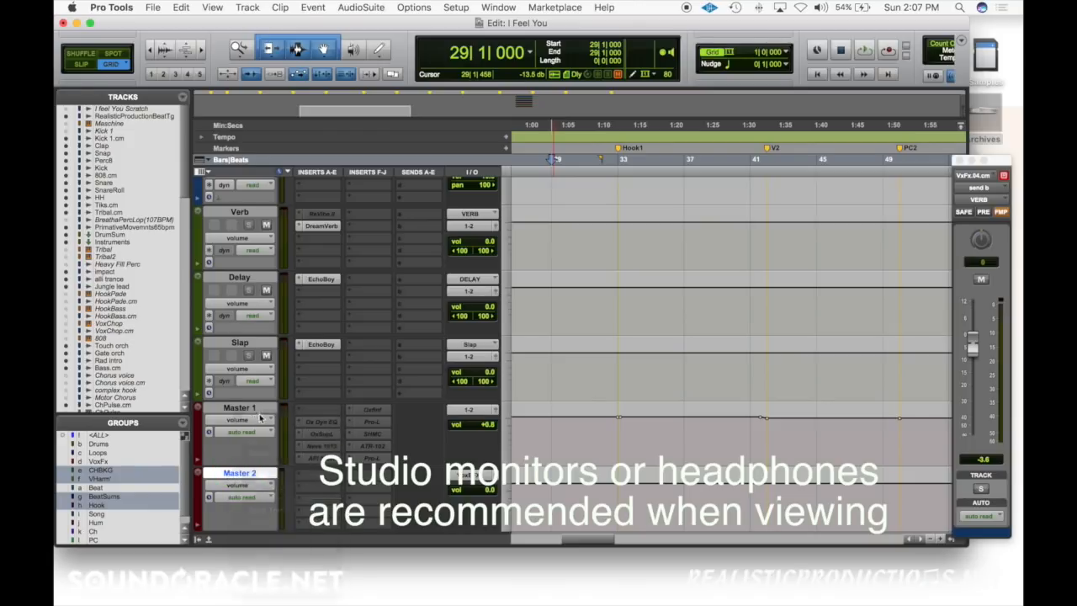
left_click(240, 344)
key("super+shift+n")
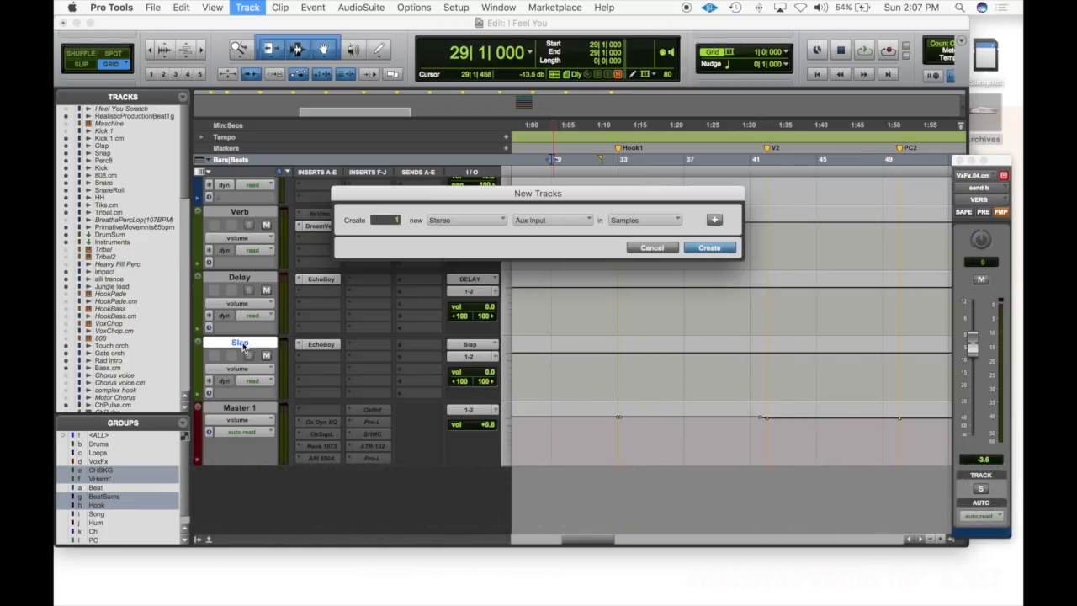
key("Return")
Step: Insert the multichannel Avid DownMixer (stereo/mono) plug-in on the Aux 1 track and close its window
left_click(324, 412)
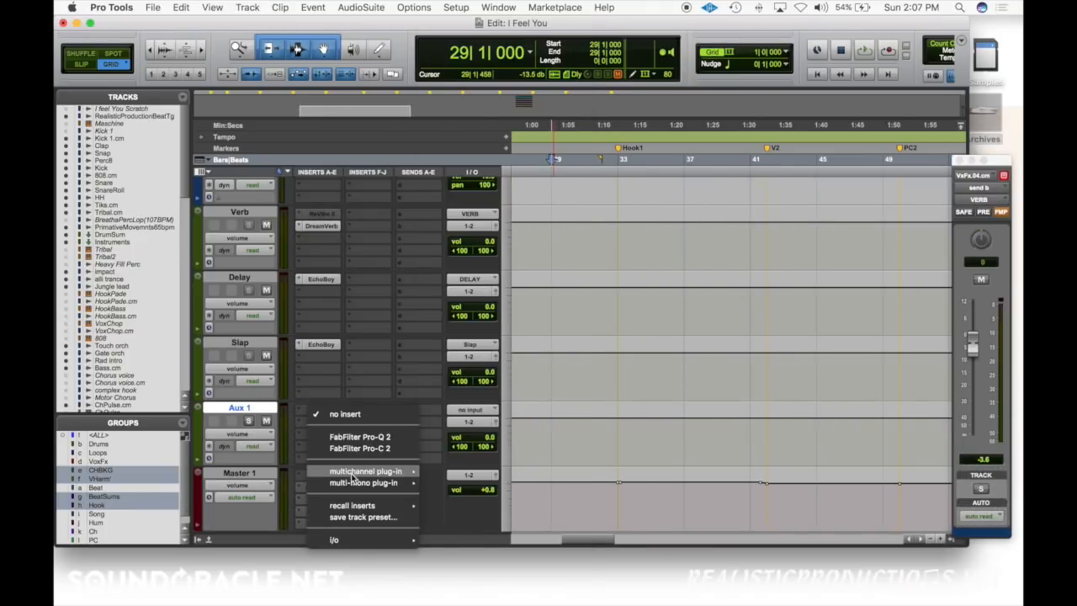
mouse_move(366, 471)
mouse_move(496, 127)
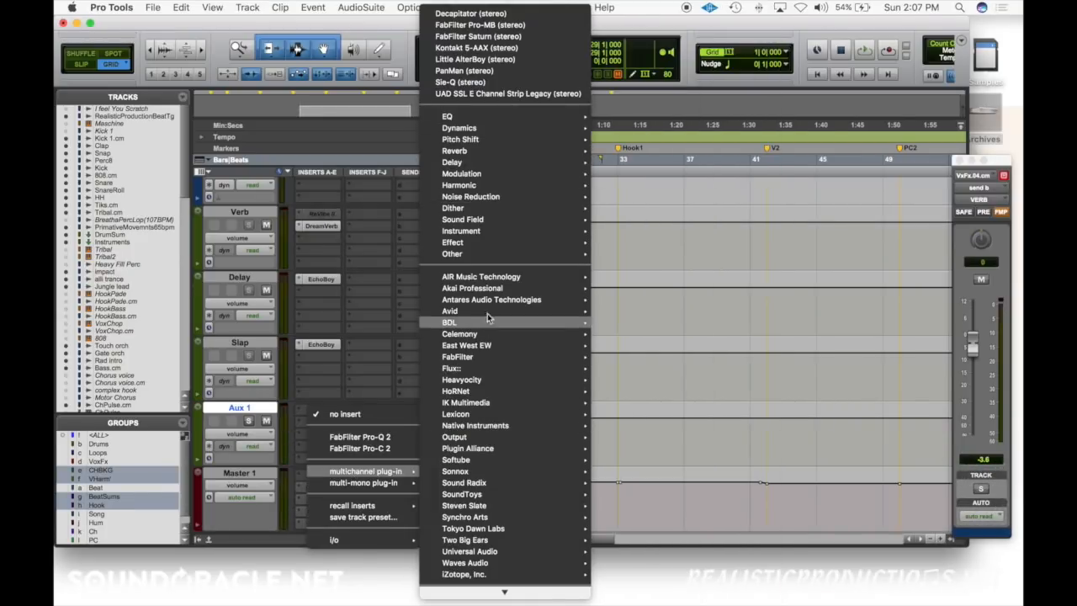
mouse_move(487, 311)
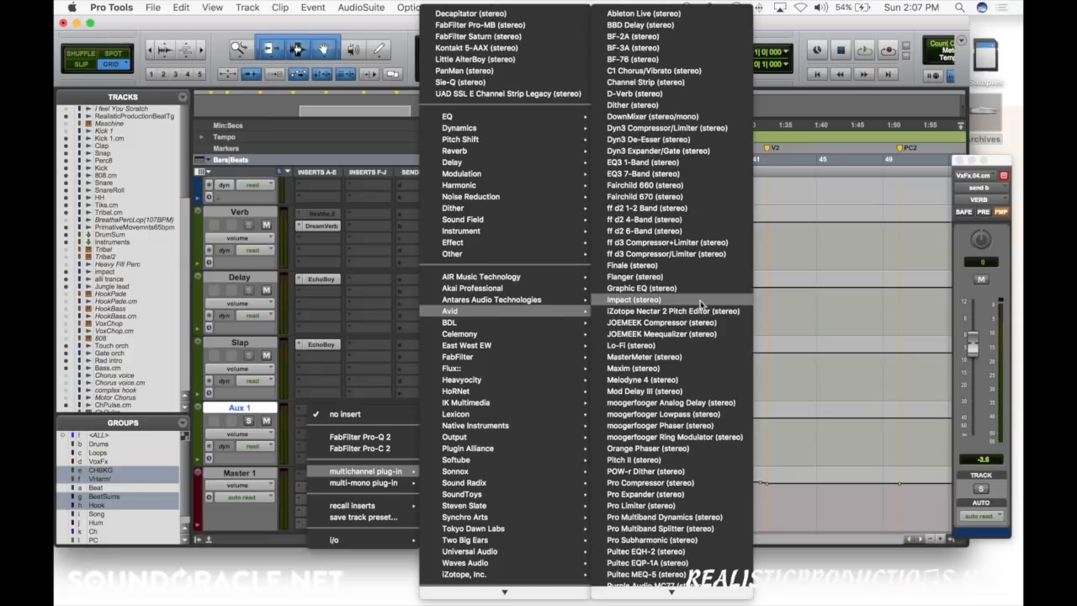
left_click(664, 119)
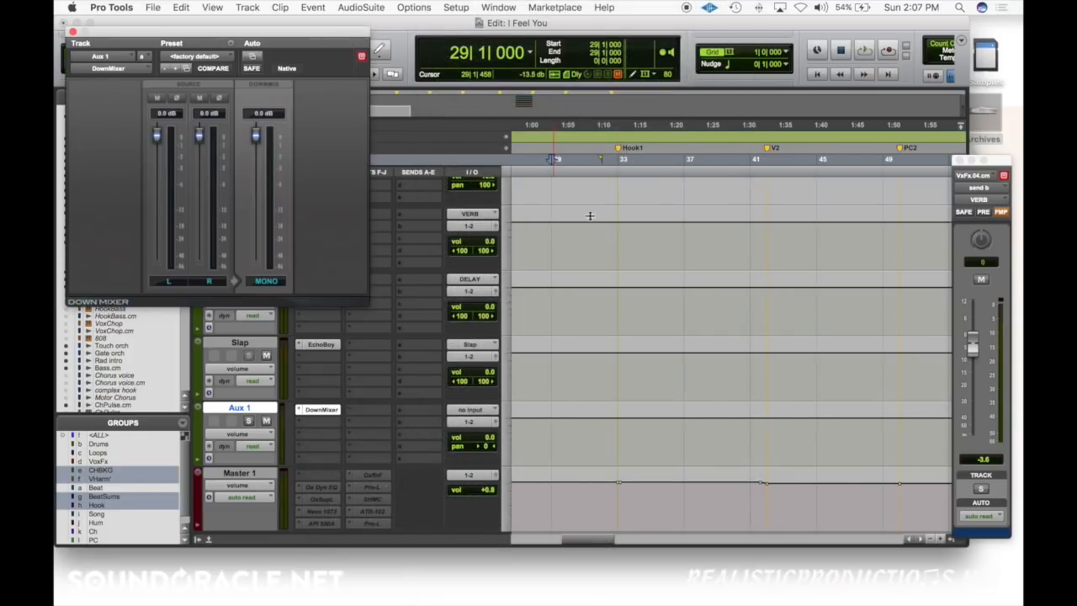
left_click(72, 32)
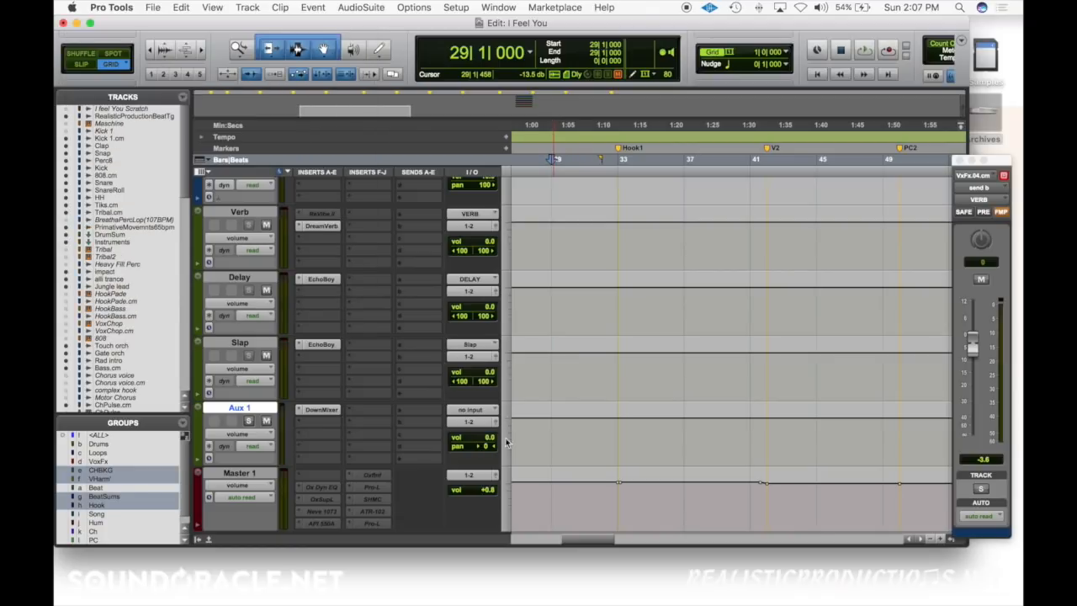
Step: Remove the DownMixer insert from Aux 1 and delete the Aux 1 track
left_click(304, 410)
left_click(342, 355)
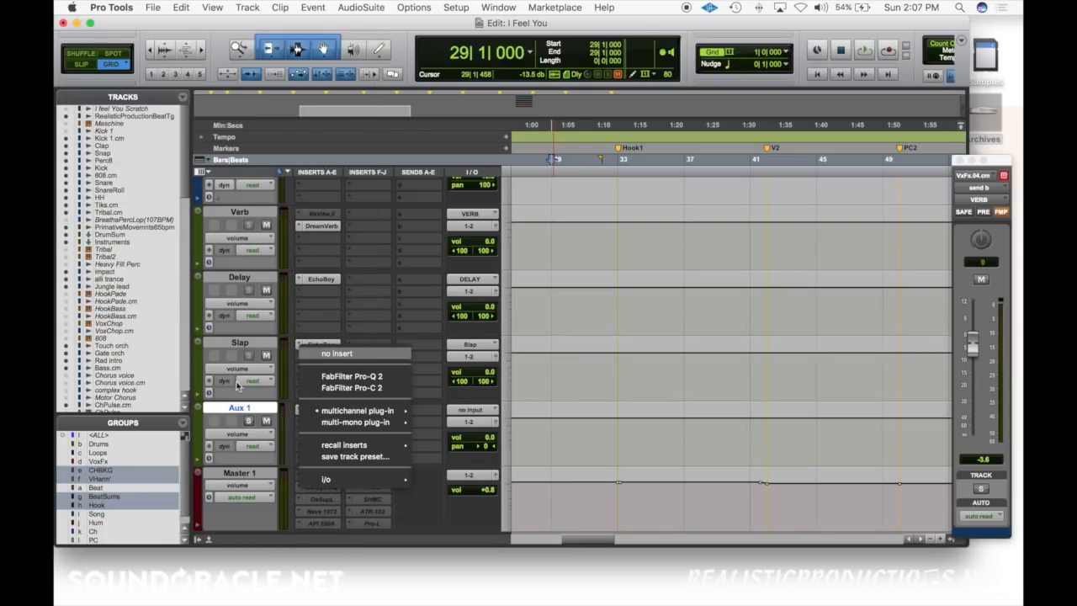
right_click(236, 409)
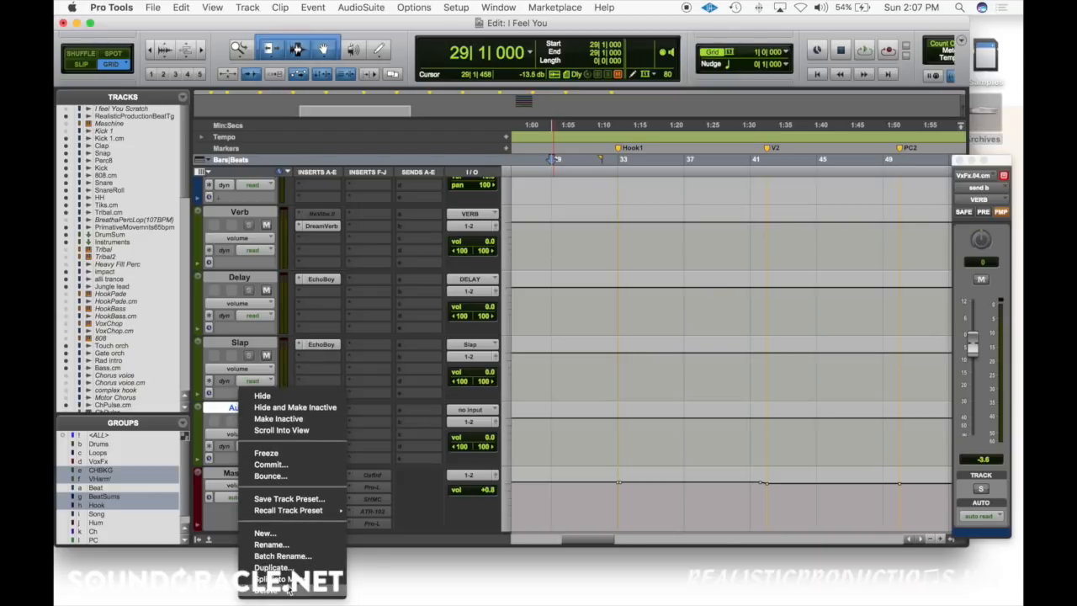
left_click(267, 590)
left_click(244, 345)
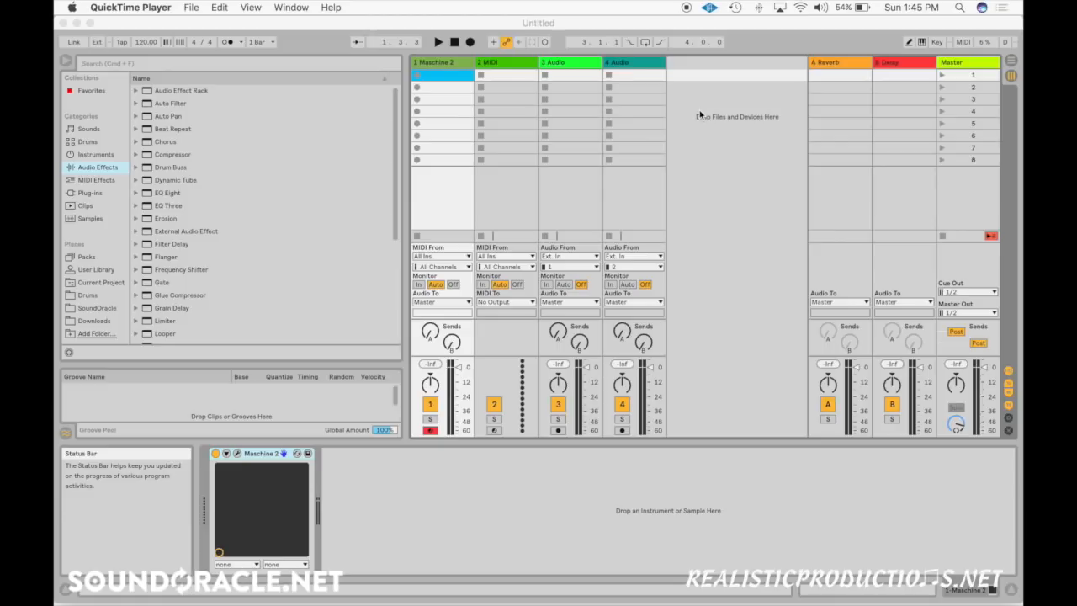
Step: In Ableton Live, load the Utility effect's Mono preset onto the Master track and toggle the device's Mono switch
left_click(964, 64)
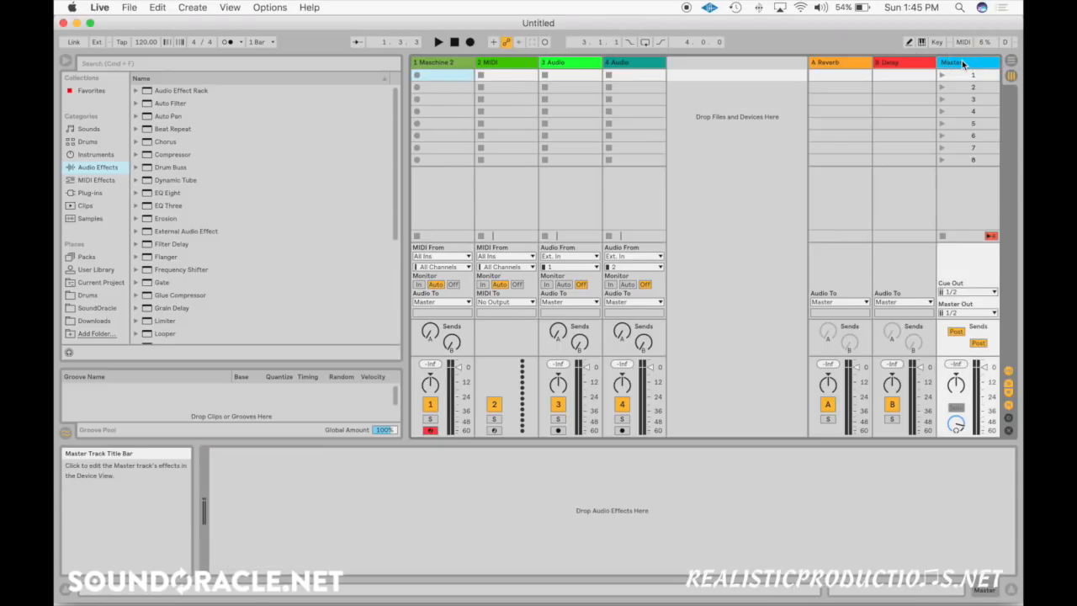
left_click(94, 195)
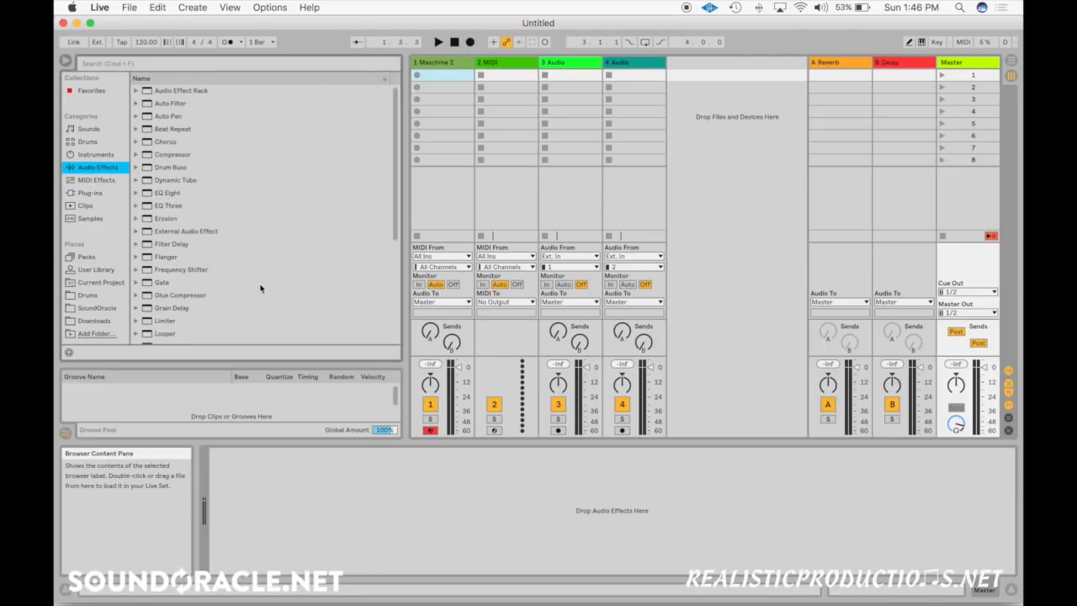
scroll(259, 288, "down", 5)
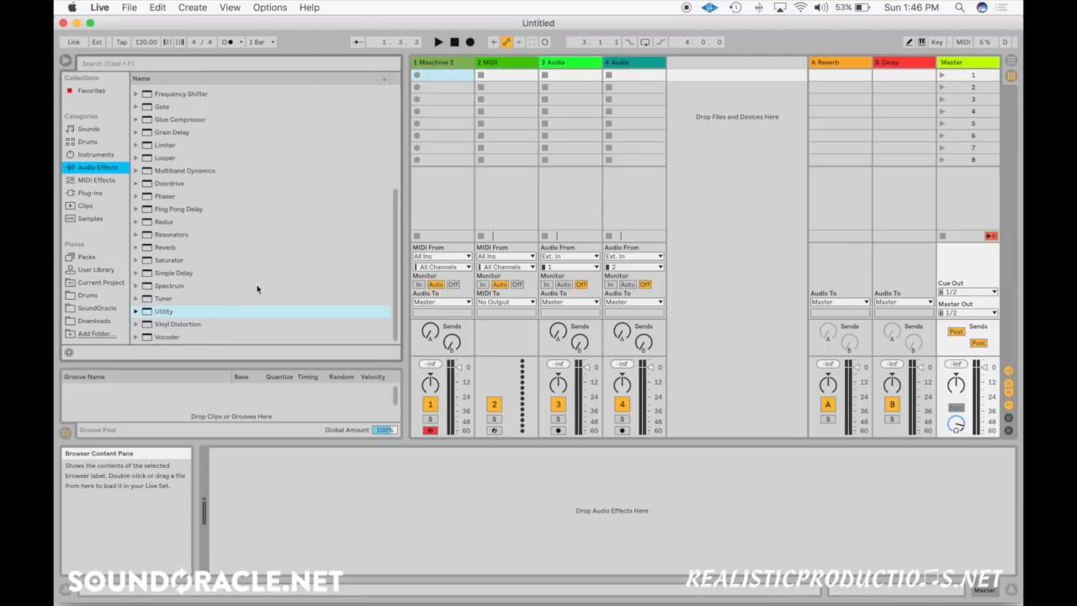
left_click(136, 313)
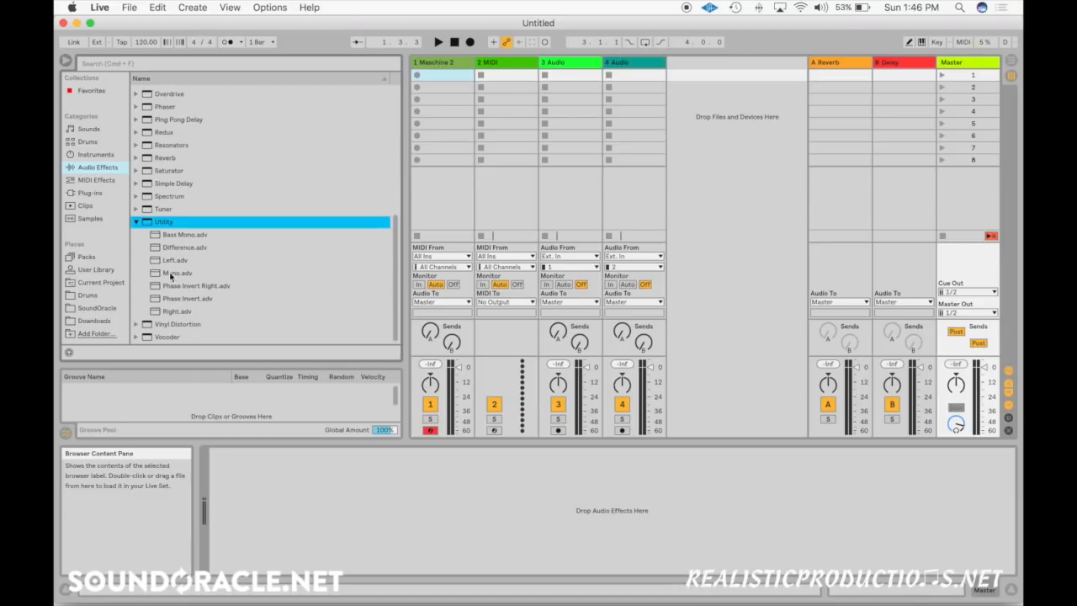
left_click(171, 276)
left_click_drag(251, 277, 968, 75)
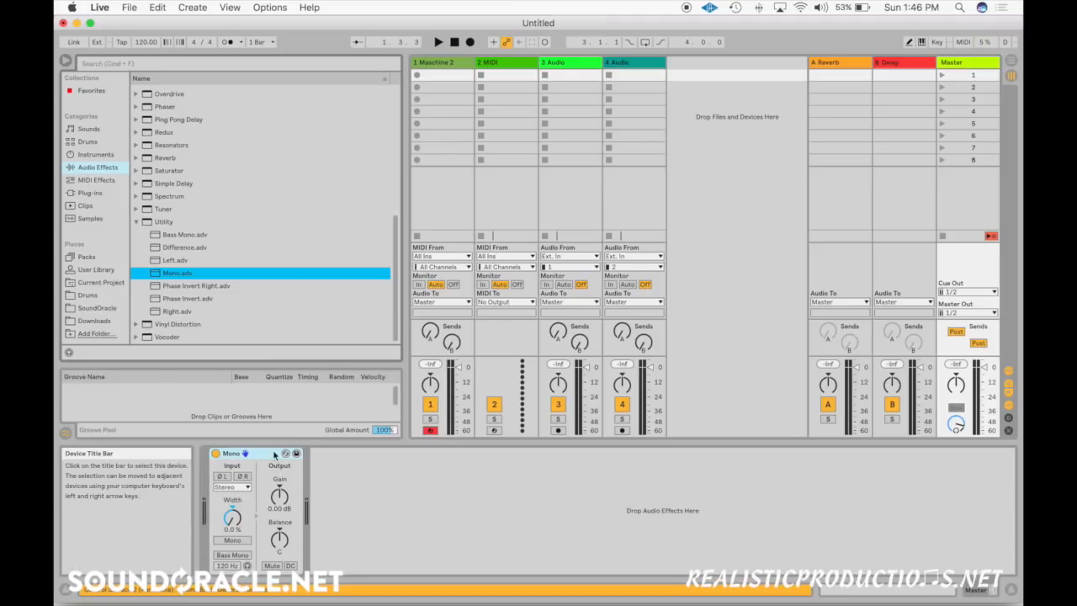
left_click(242, 543)
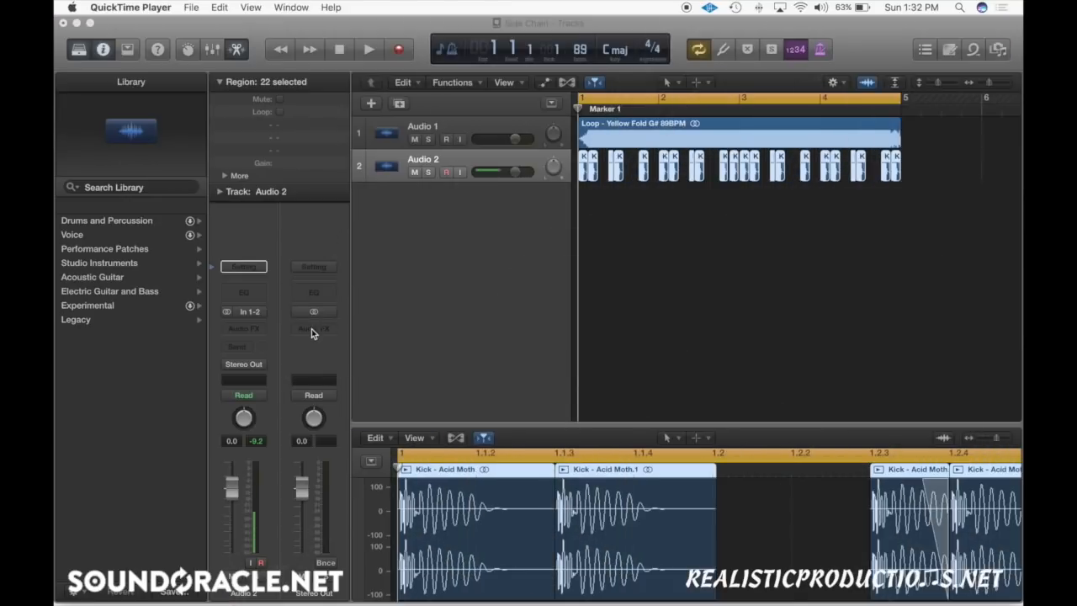
Step: In Logic Pro, insert the Gain utility plug-in on the Stereo Out channel and turn on its Mono option
left_click(311, 333)
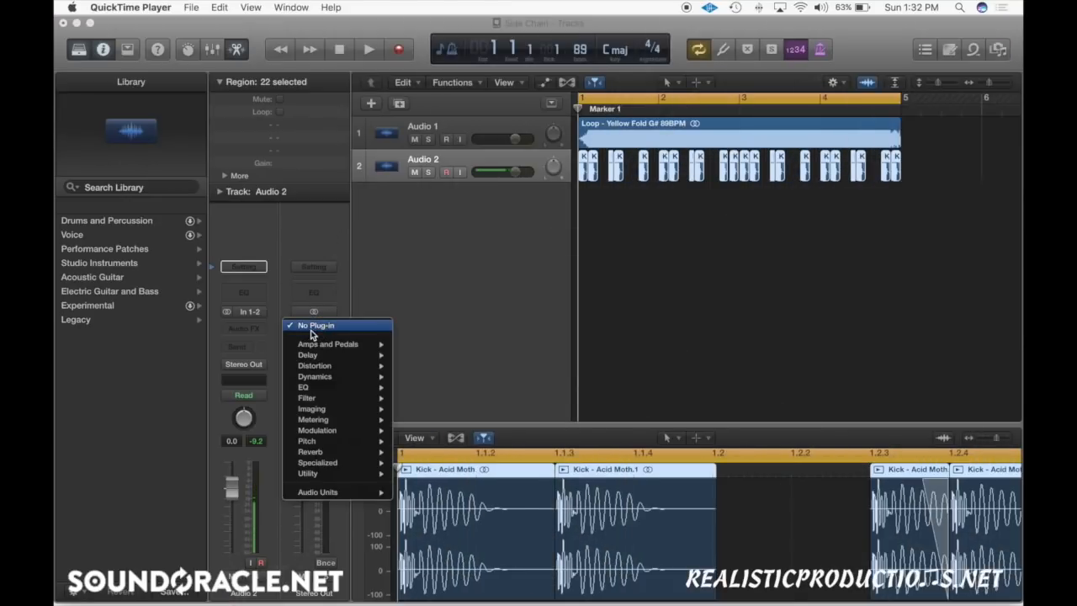
mouse_move(352, 480)
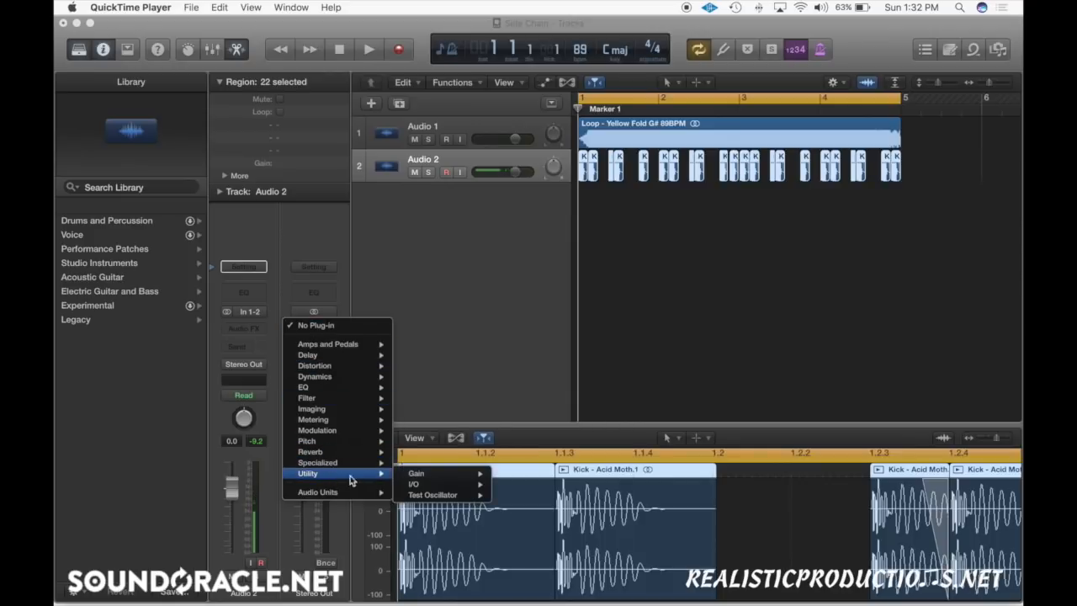
left_click(414, 473)
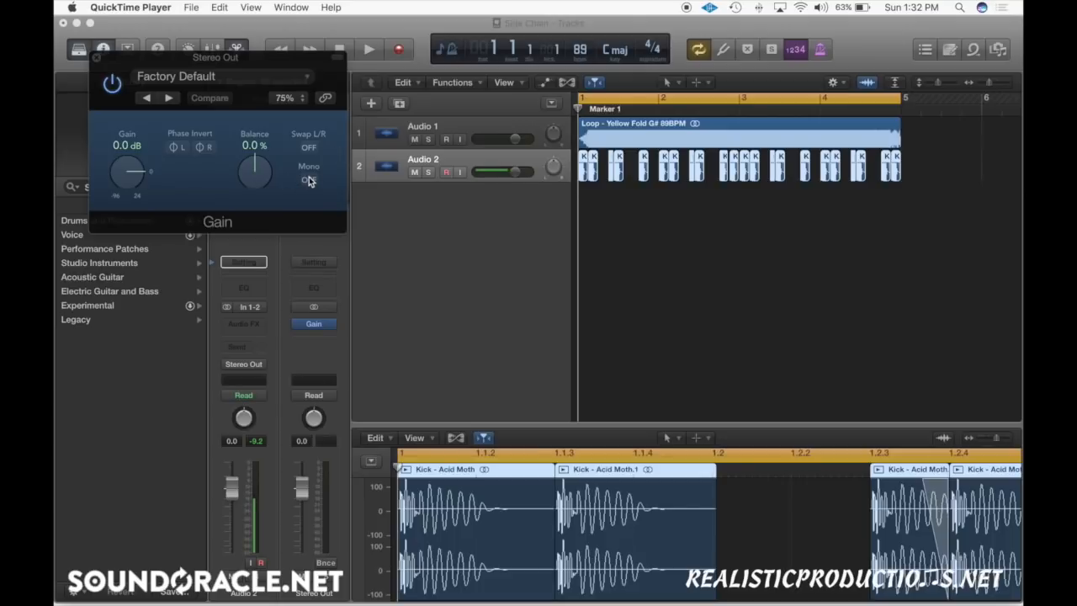
left_click(309, 181)
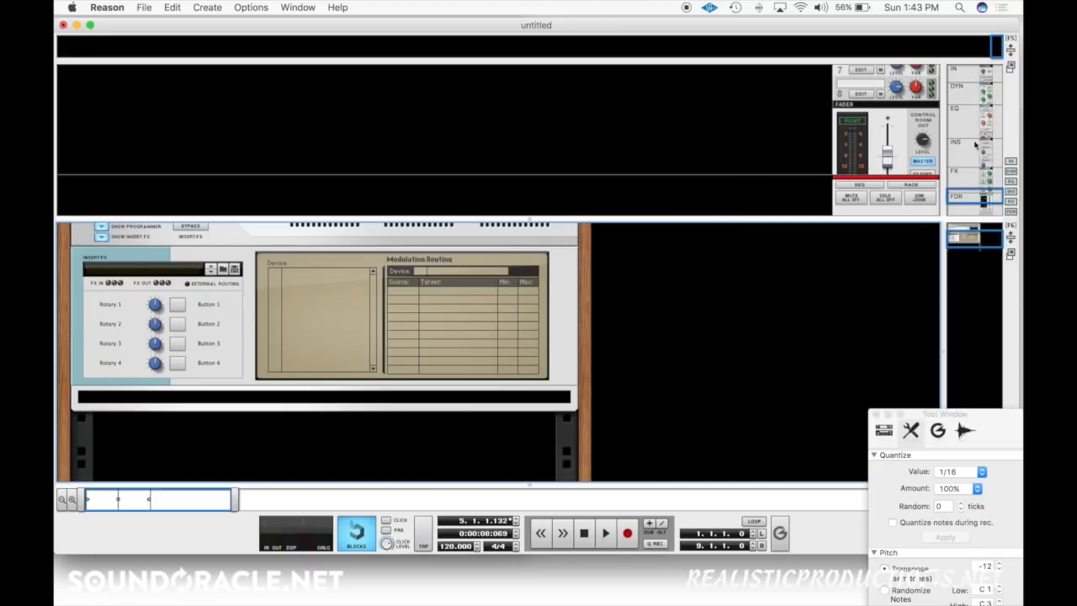
Step: In Reason, bring up the mixer's Master Inserts and expand the Master Section's programmer and insert FX areas
left_click(981, 82)
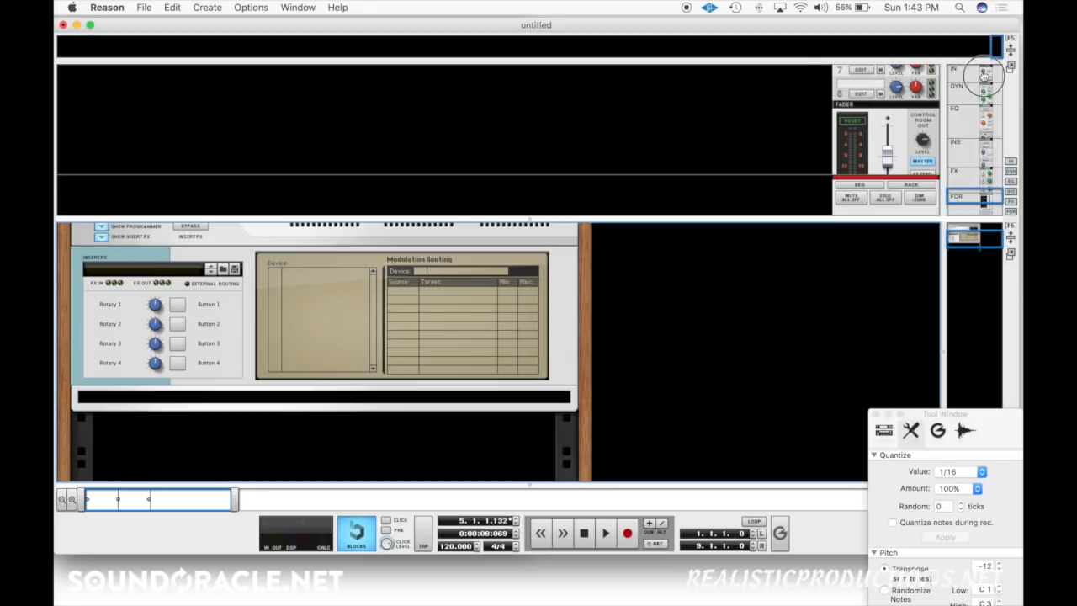
left_click(963, 145)
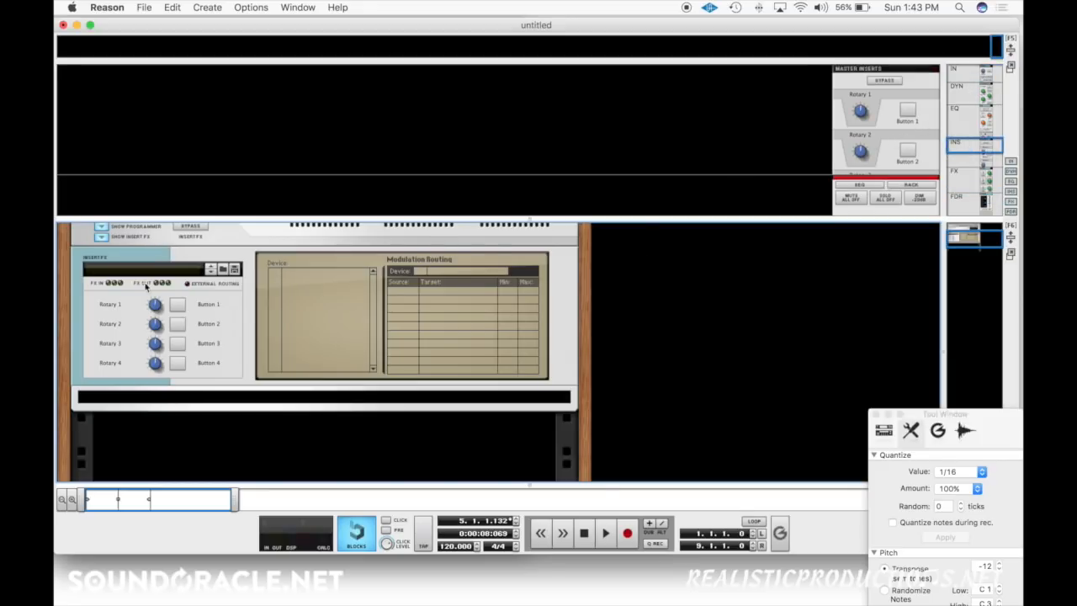
scroll(134, 290, "up", 2)
left_click(101, 283)
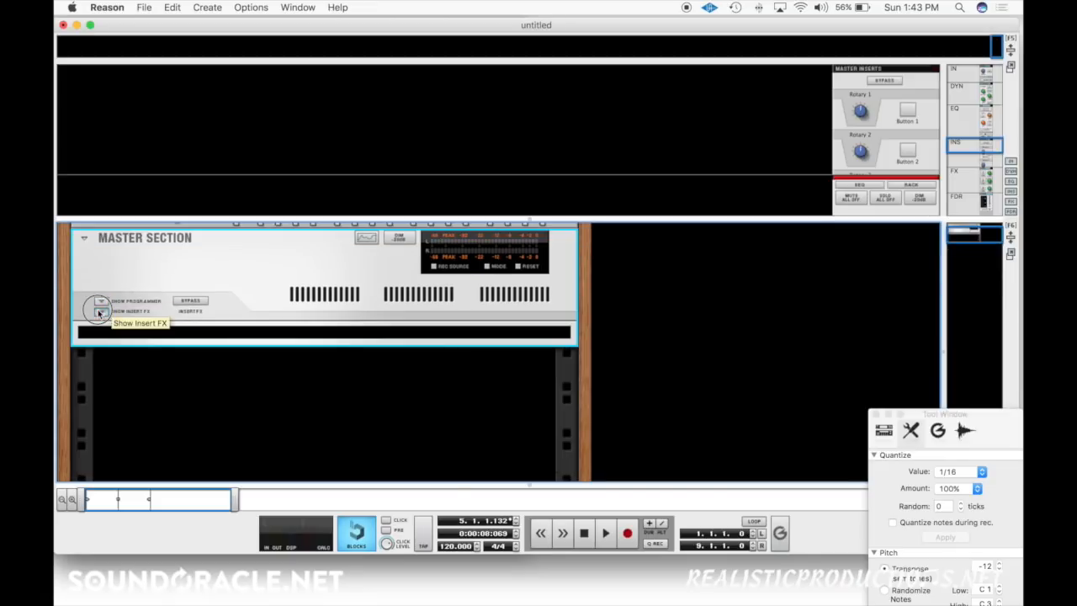
left_click(101, 310)
left_click(100, 328)
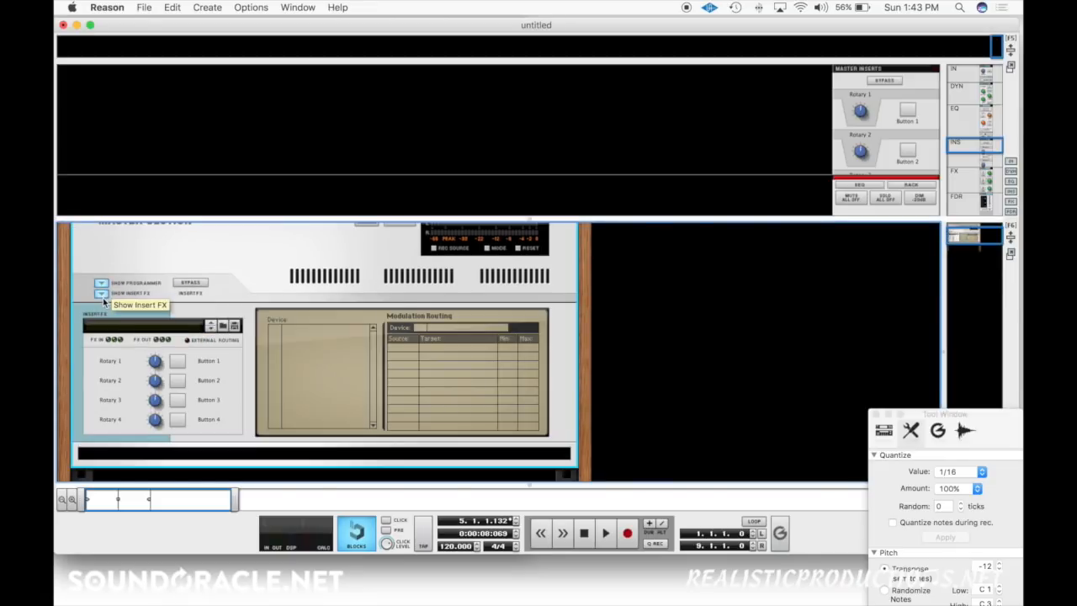
Step: Add an MClass Stereo Imager to the Master Section's insert FX
scroll(160, 345, "down", 3)
right_click(210, 372)
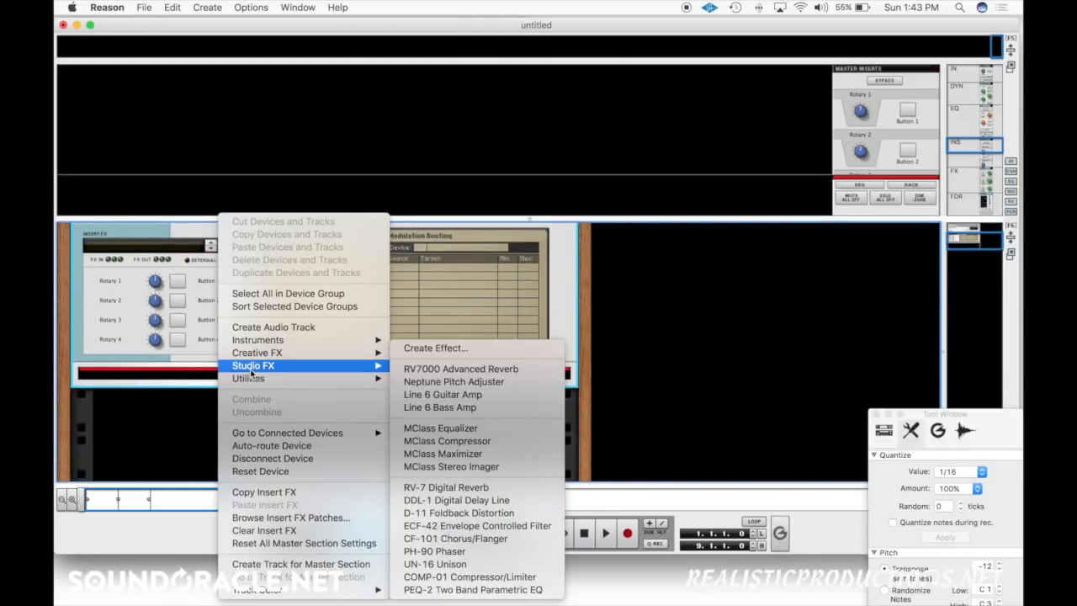
mouse_move(276, 367)
left_click(490, 467)
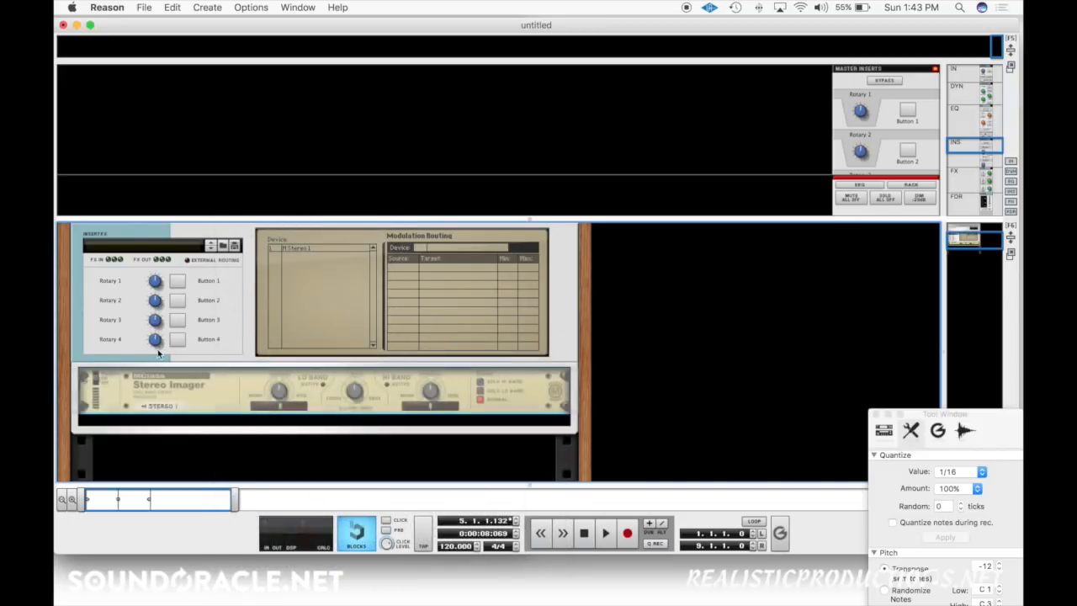
Step: Rename the Master Section's Button 1 as Mono
double_click(208, 280)
type("Mono")
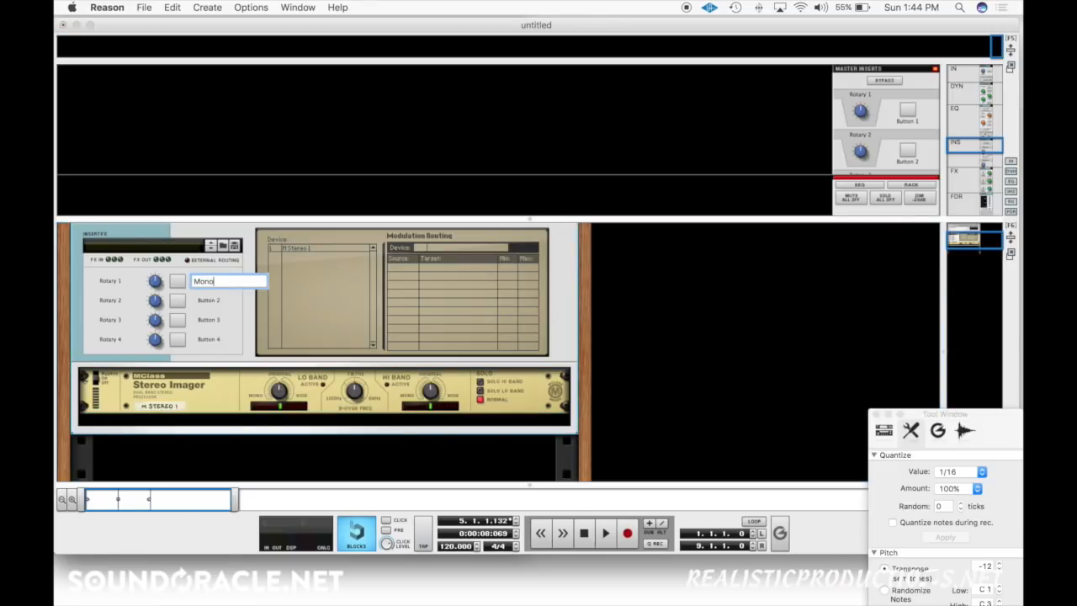
key("Return")
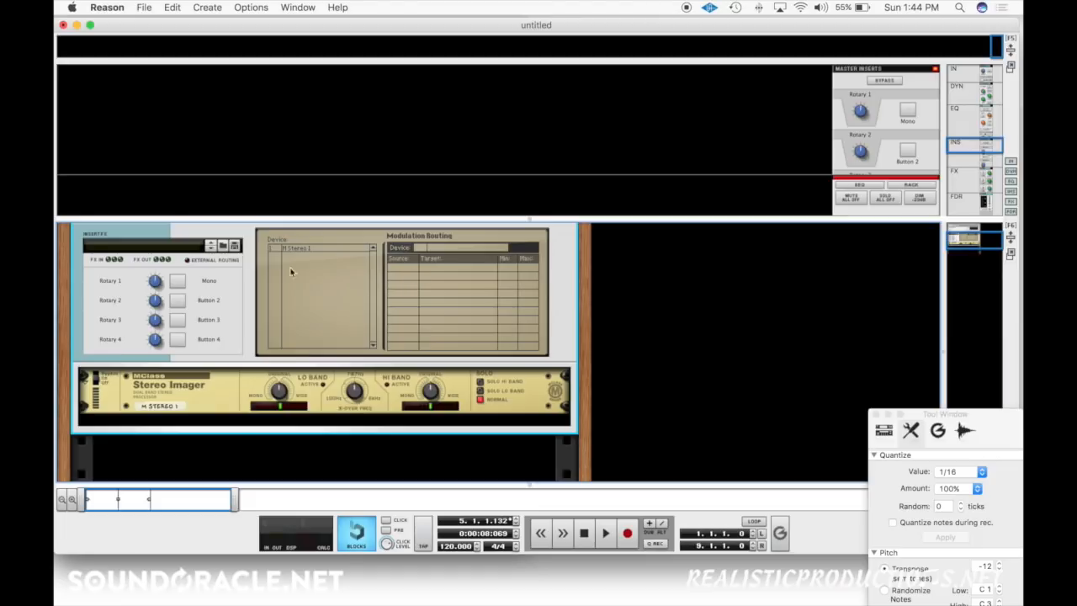
Step: Route Button 1 to the Stereo Imager's Low Width and, in the second modulation row, to its High Width
left_click(414, 268)
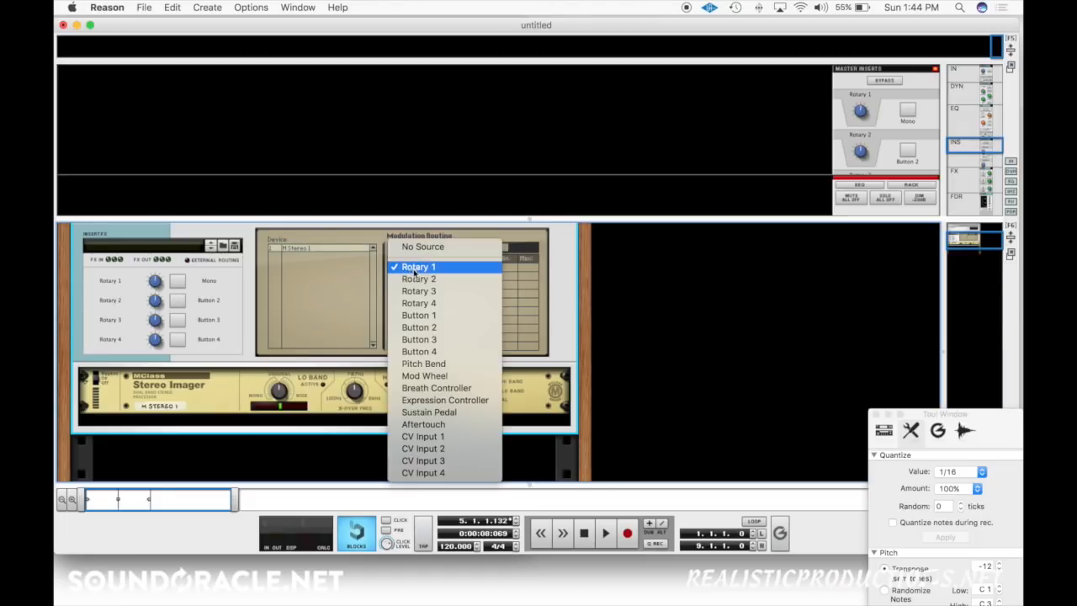
left_click(418, 315)
left_click(441, 267)
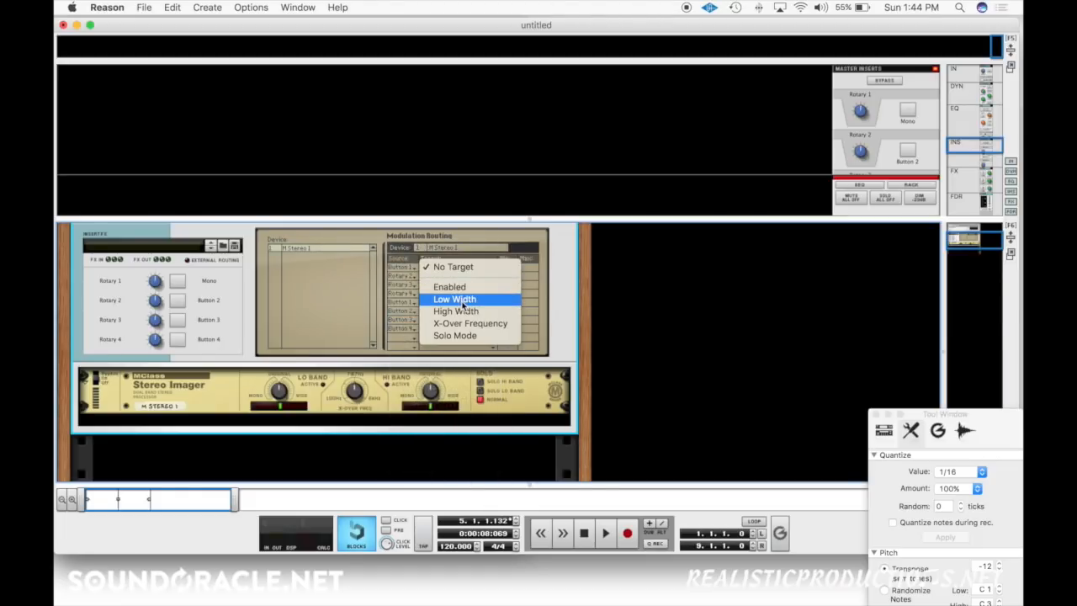
left_click(462, 300)
left_click(409, 278)
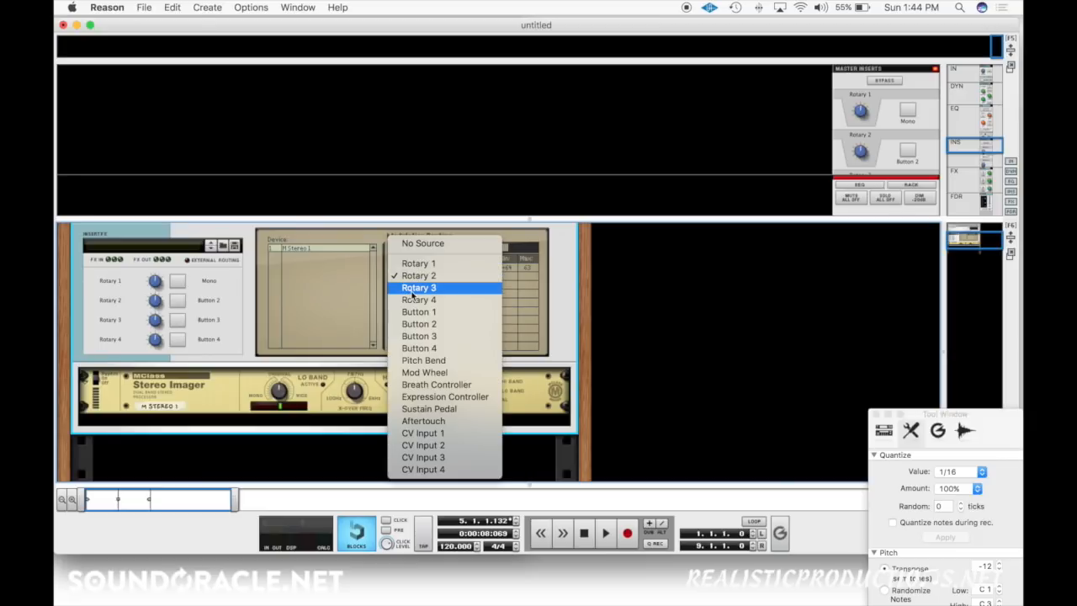
left_click(418, 311)
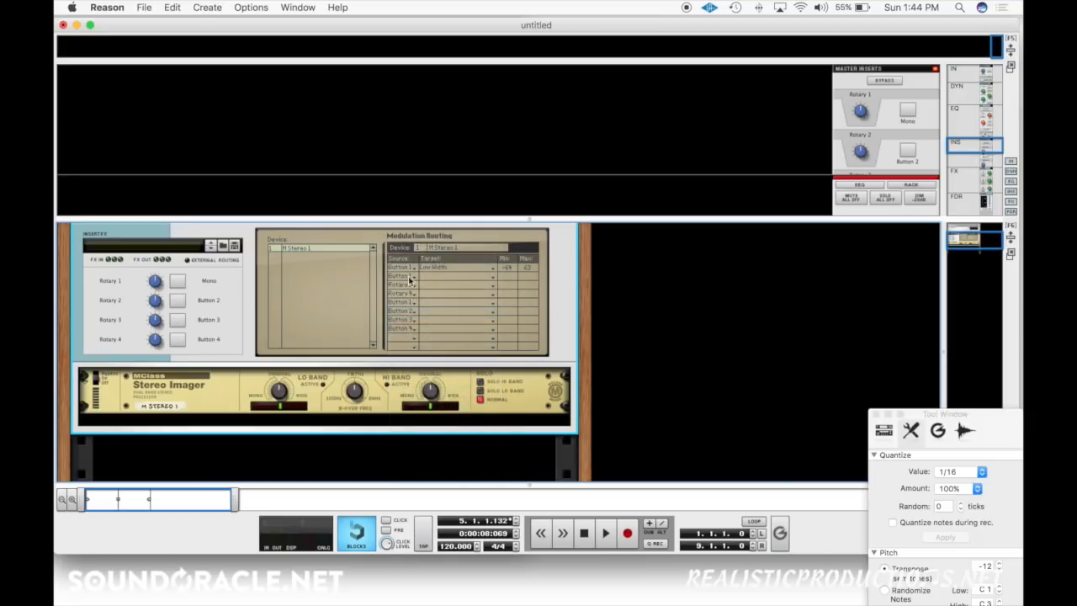
left_click(453, 278)
left_click(455, 312)
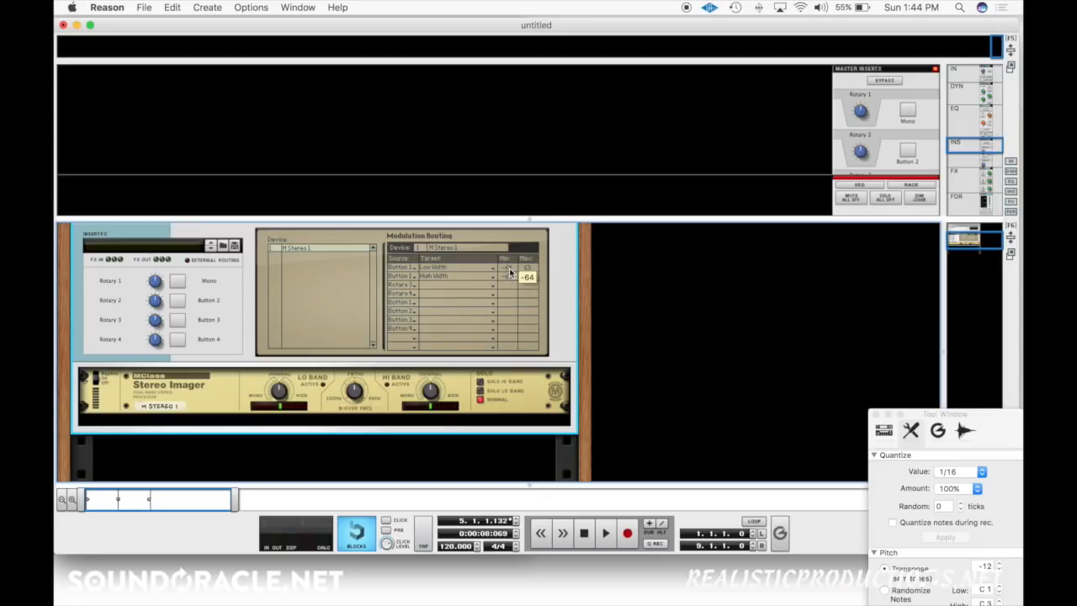
Step: Set the minimum to 0 and the maximum to -64 for both the Low Width and High Width routings
left_click_drag(509, 270, 526, 199)
left_click_drag(508, 268, 542, 185)
left_click_drag(534, 269, 551, 418)
left_click_drag(530, 280, 562, 534)
Step: Test the Mono button in the Master Section rack device and in the mixer's Master Inserts
left_click(182, 285)
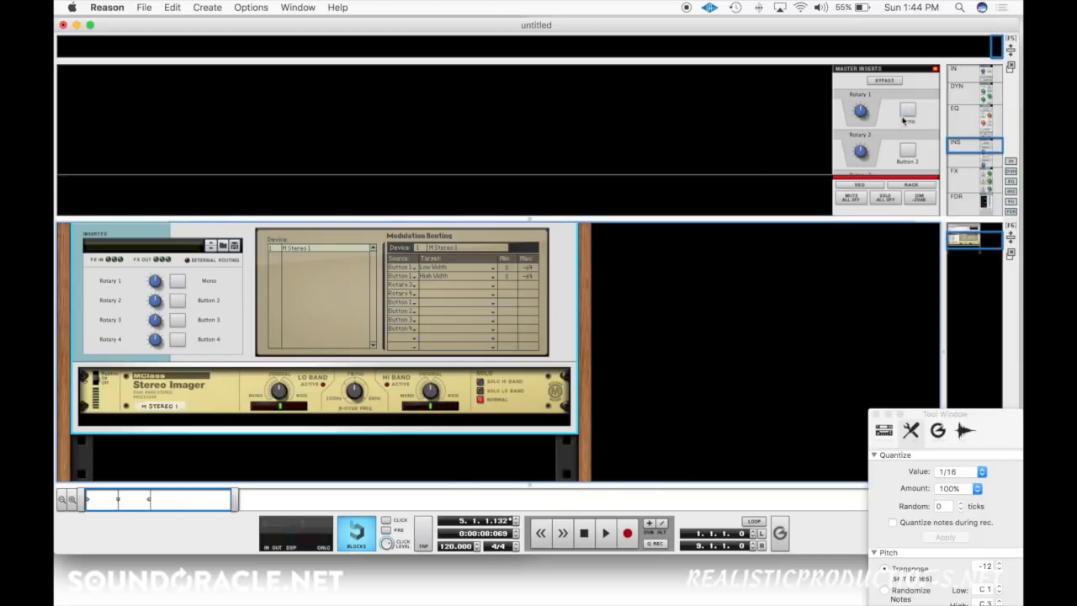
left_click(906, 116)
left_click(905, 117)
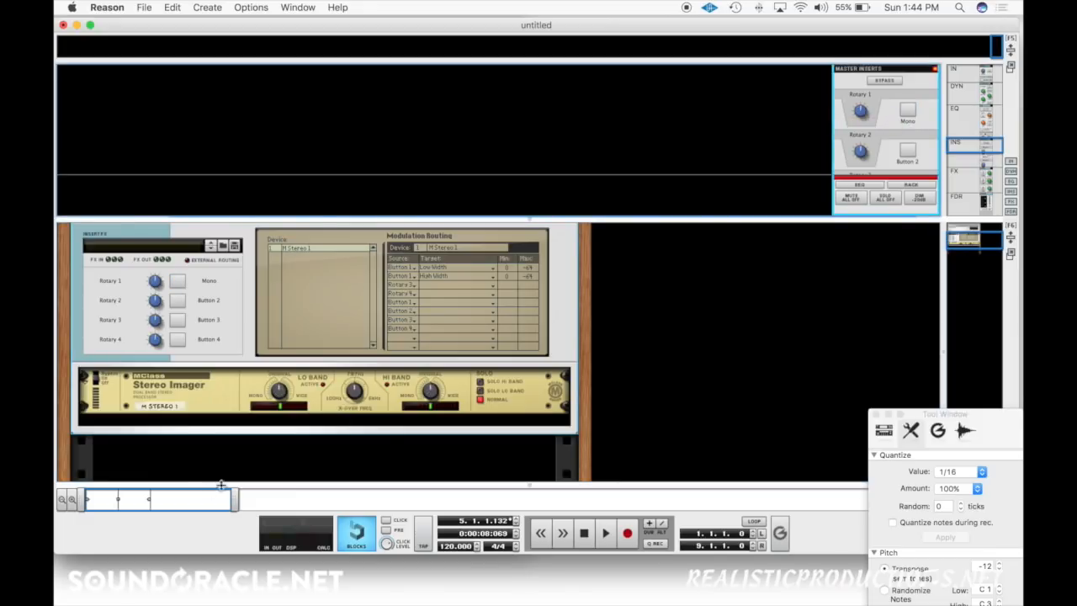
Step: Switch the Mono button in the mixer's Master Inserts on and off again
left_click(908, 110)
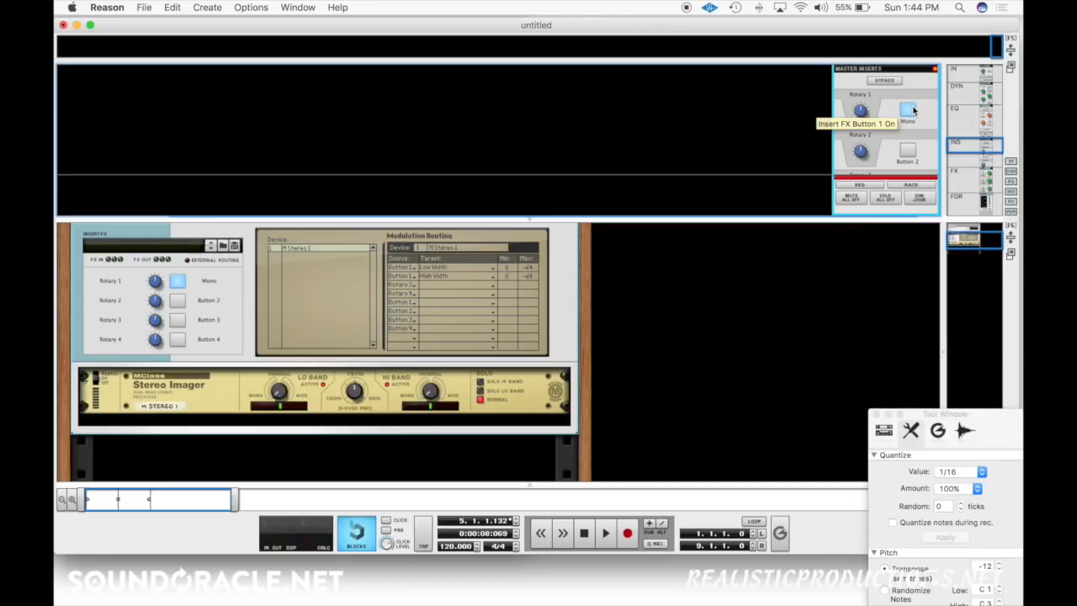
left_click(914, 110)
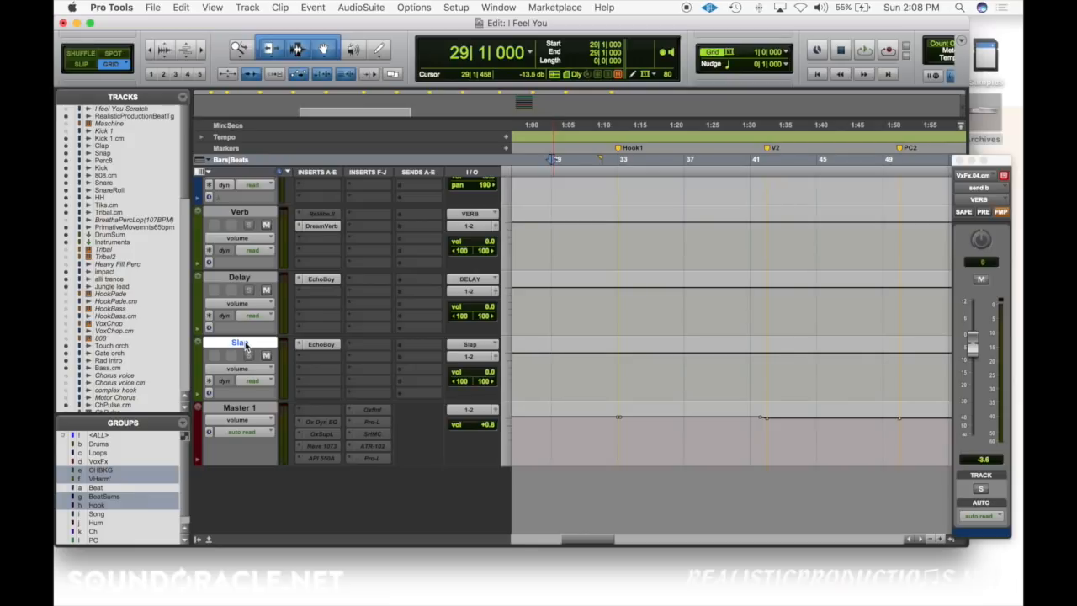
Step: In Pro Tools, insert BDL's stereo Panipulator plug-in in the first insert slot of the Master 1 track
left_click(311, 413)
mouse_move(361, 473)
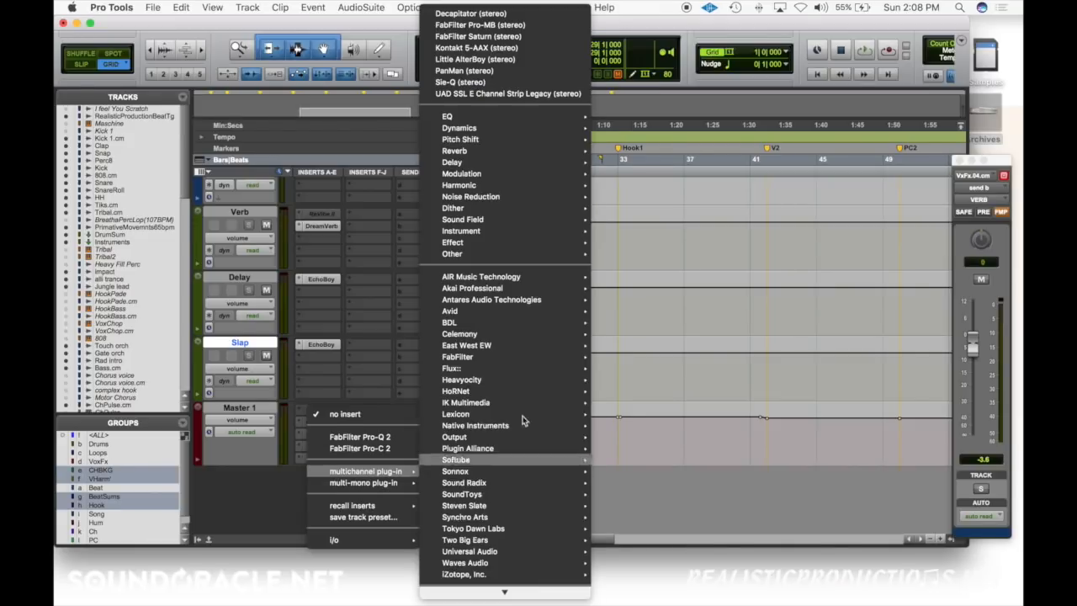
mouse_move(542, 322)
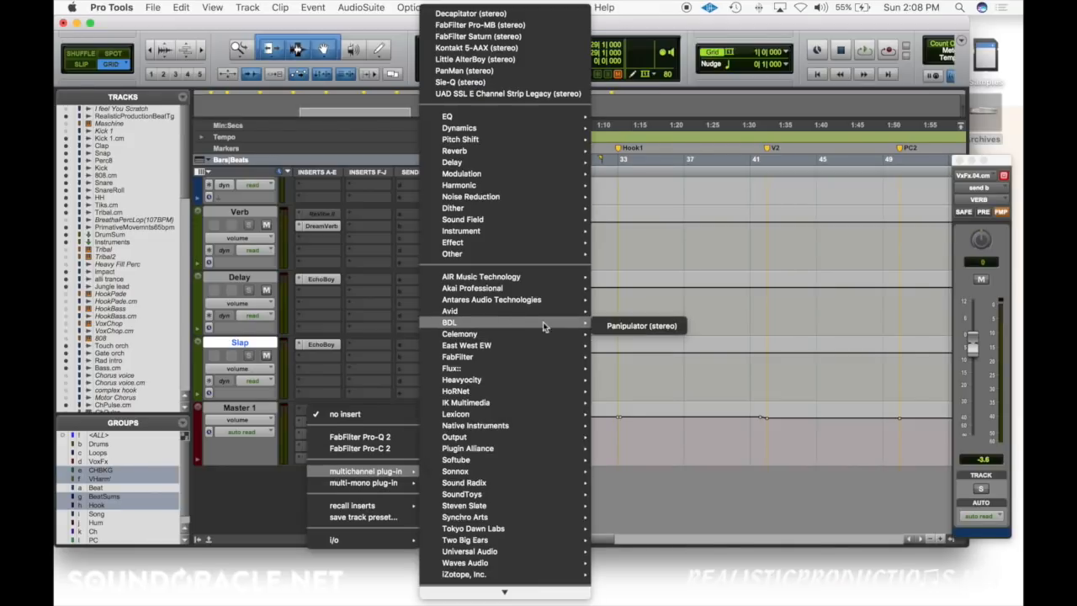
left_click(628, 325)
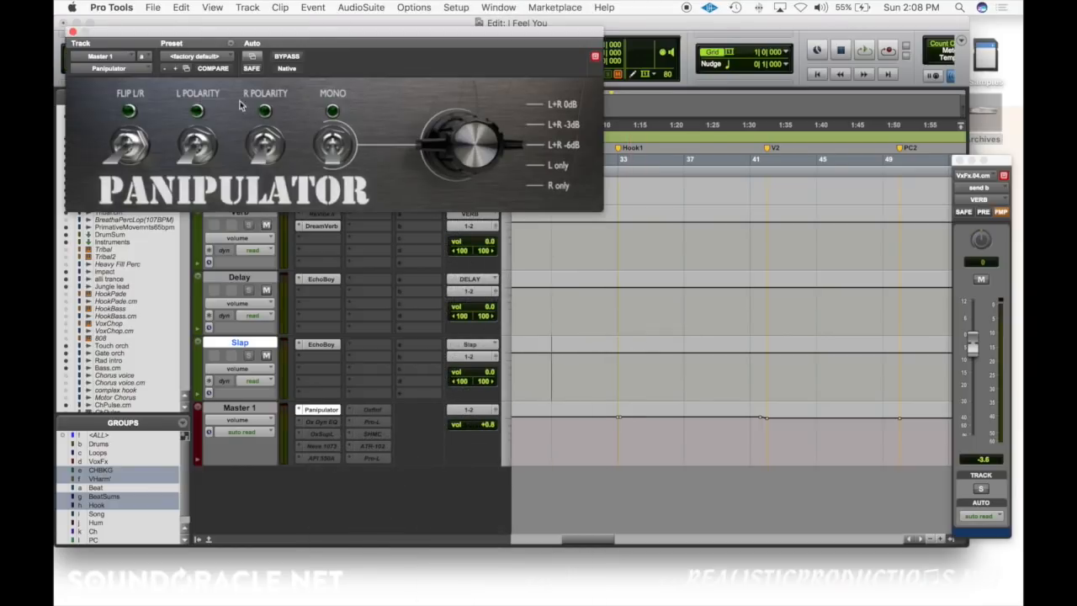
left_click_drag(243, 33, 530, 204)
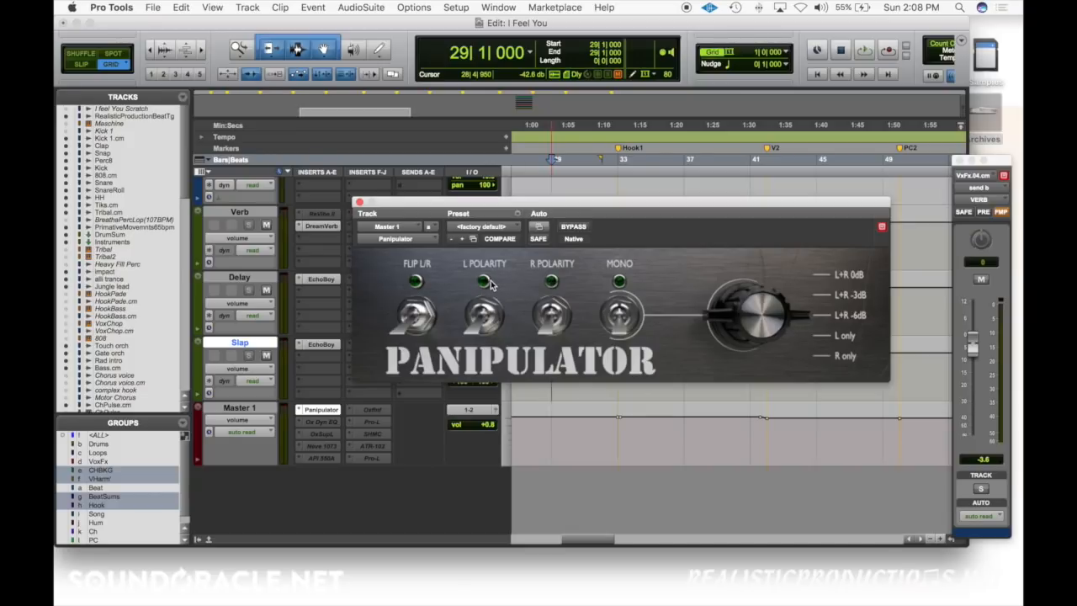
Step: Try the Panipulator's Flip L/R switch and leave it off
left_click(411, 314)
left_click(408, 313)
left_click(408, 313)
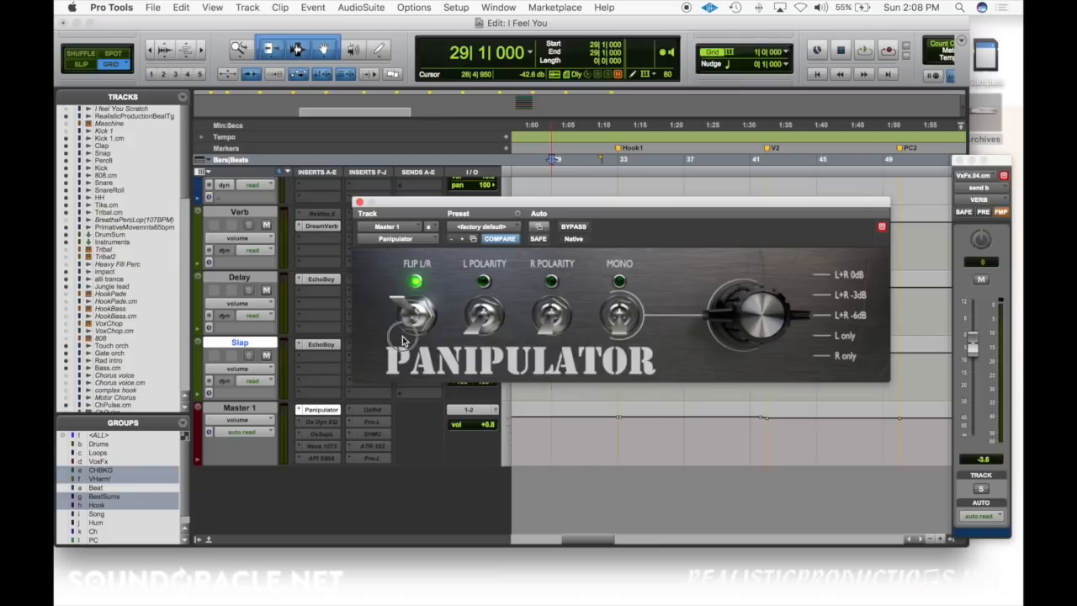
left_click(405, 312)
left_click(403, 325)
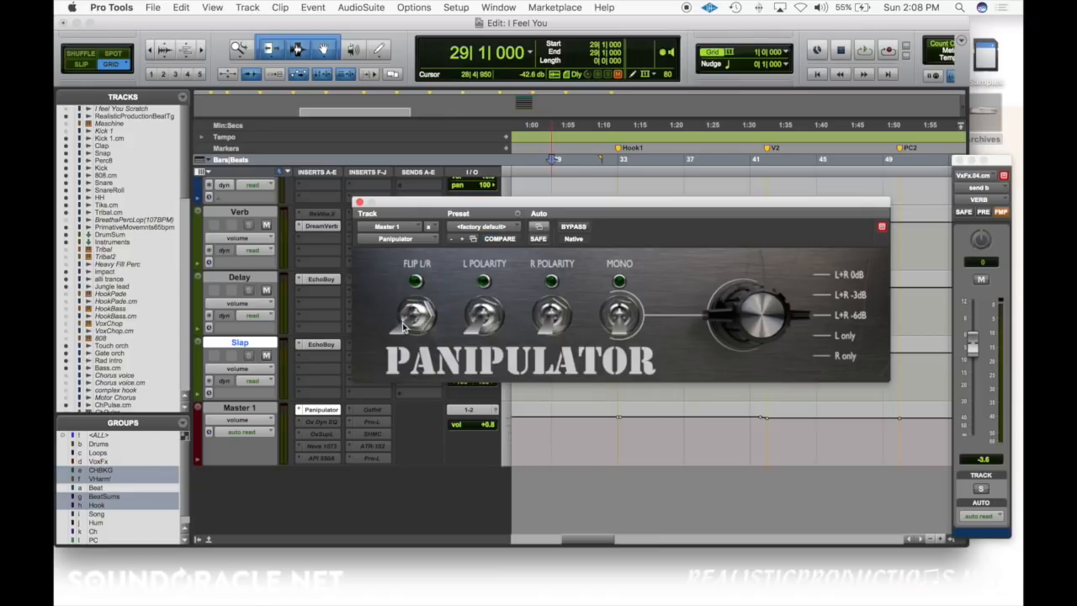
Step: Uncover the Kick track behind the Panipulator window, place the playback start at bar 31 and audition the mix in stereo
left_click_drag(610, 206, 623, 348)
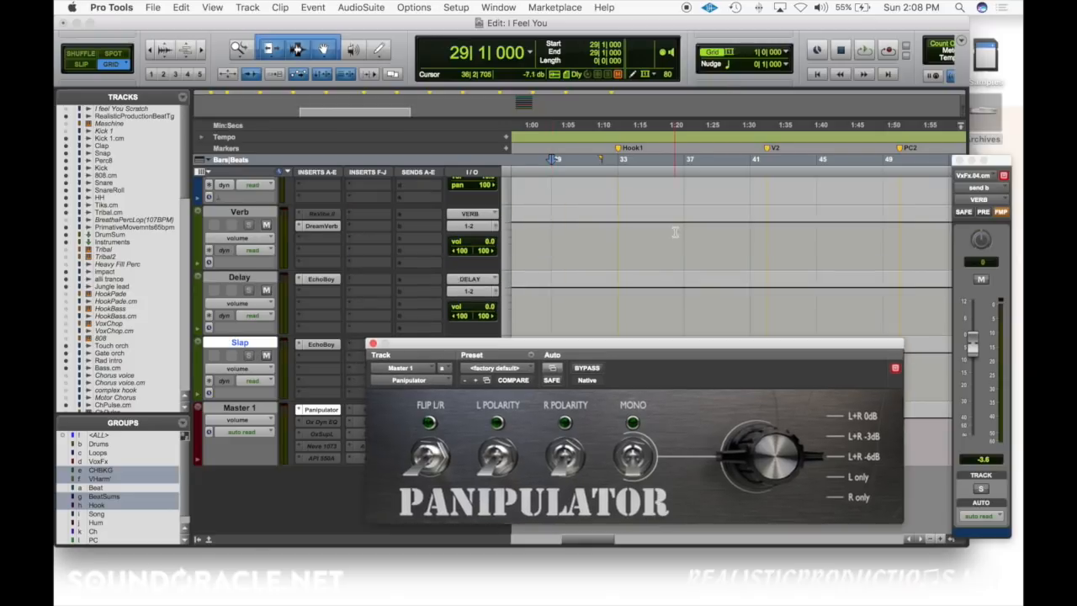
scroll(676, 234, "up", 10)
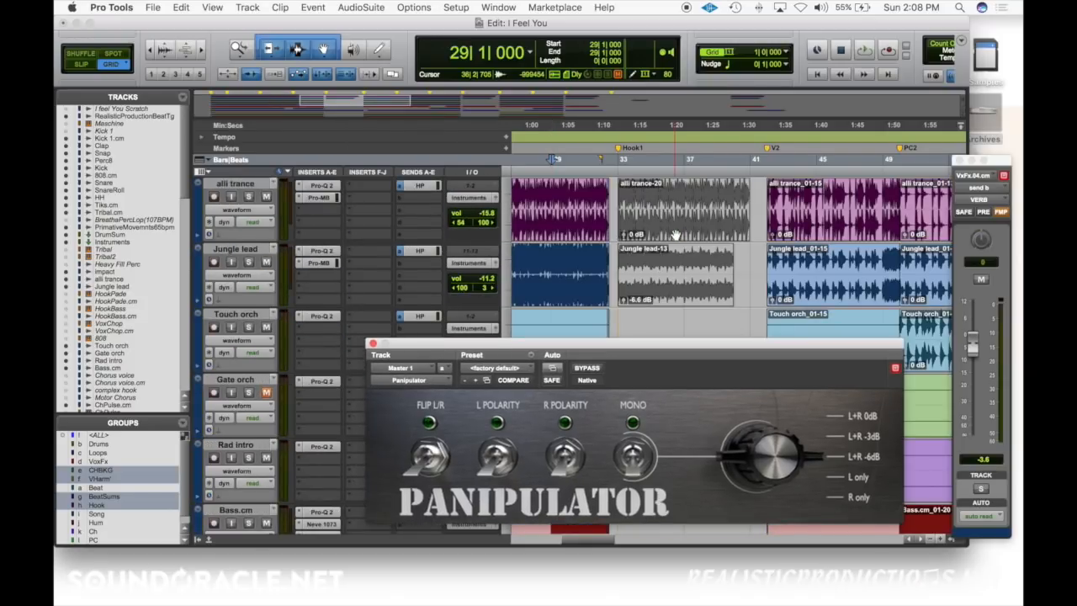
scroll(675, 234, "up", 8)
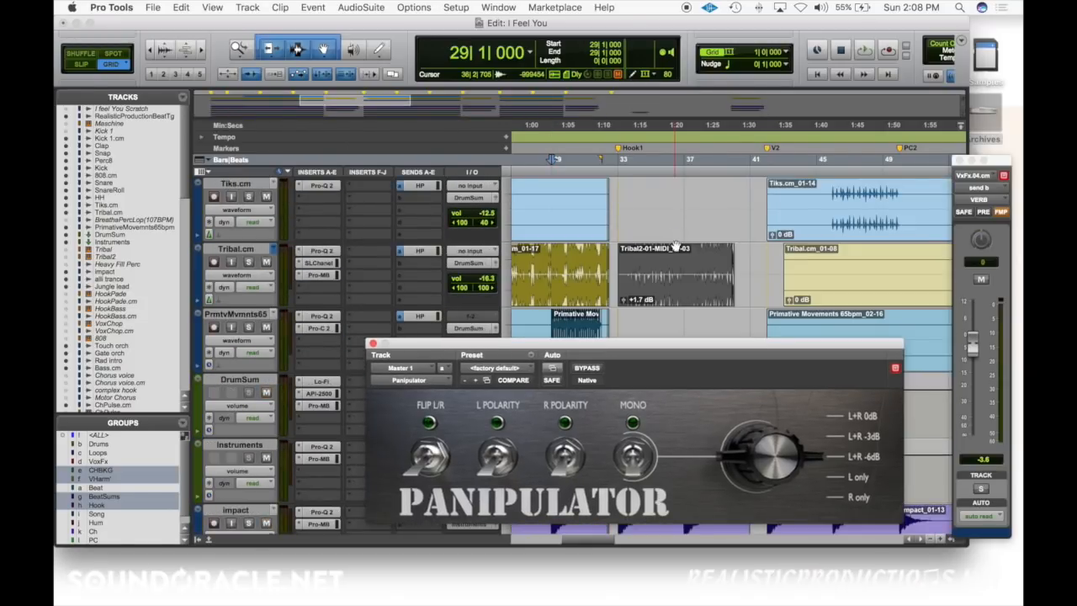
scroll(577, 249, "up", 6)
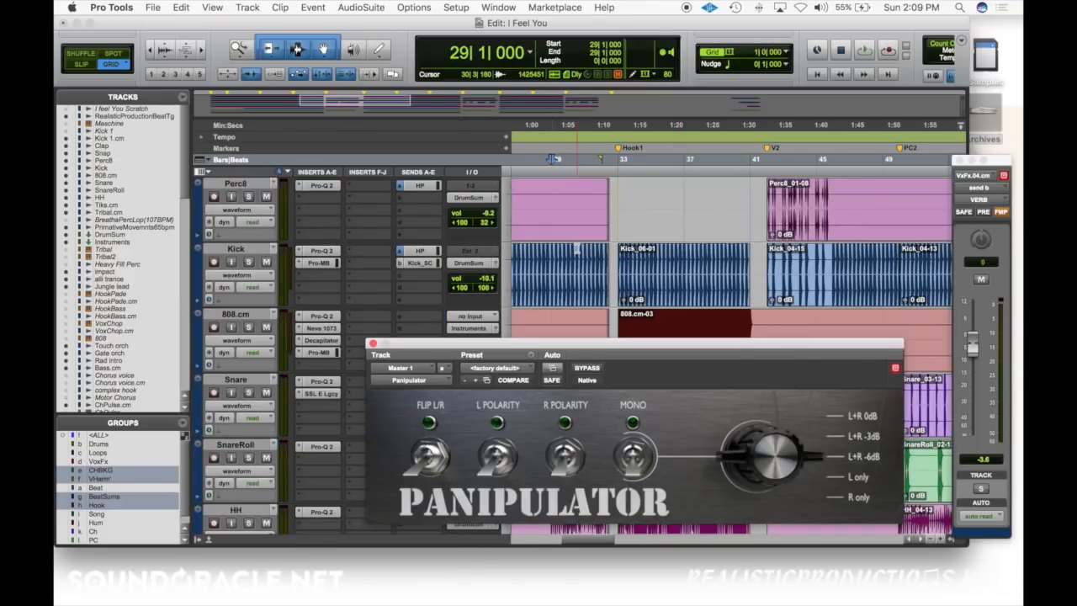
left_click(548, 257)
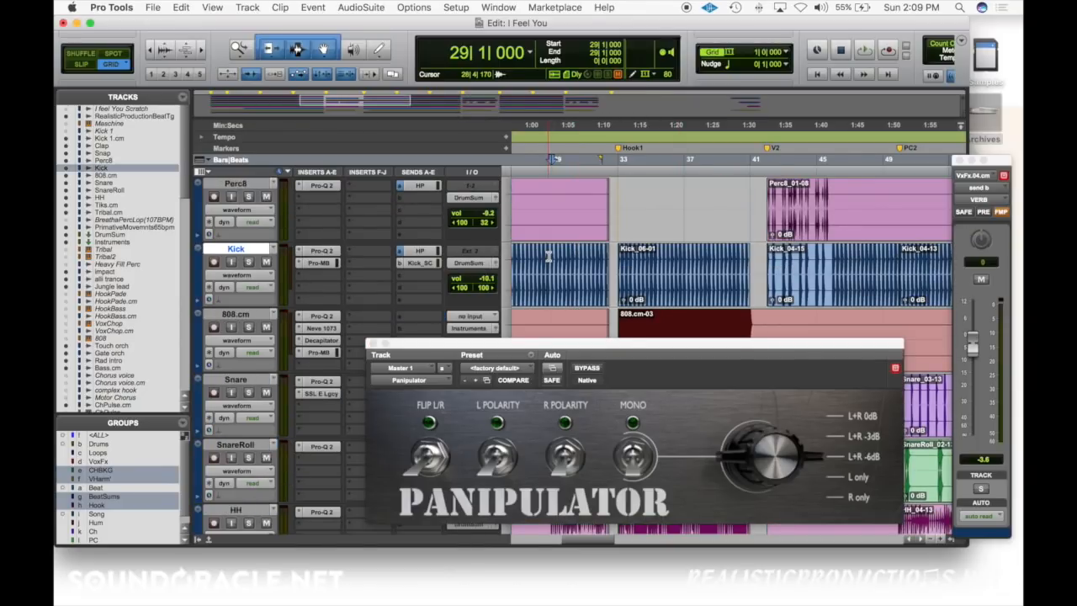
left_click(575, 250)
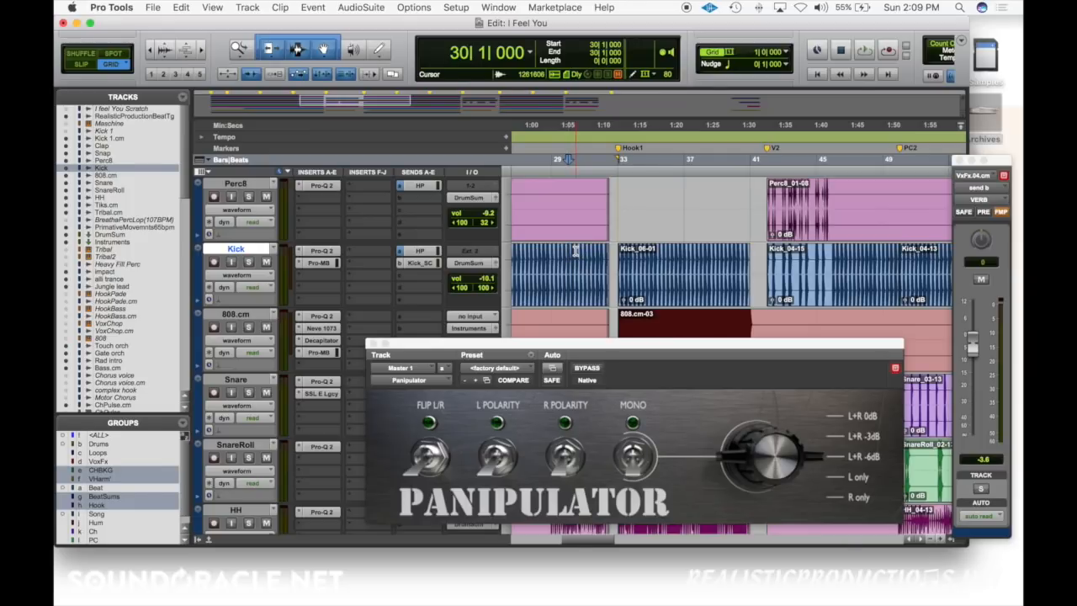
left_click(580, 250)
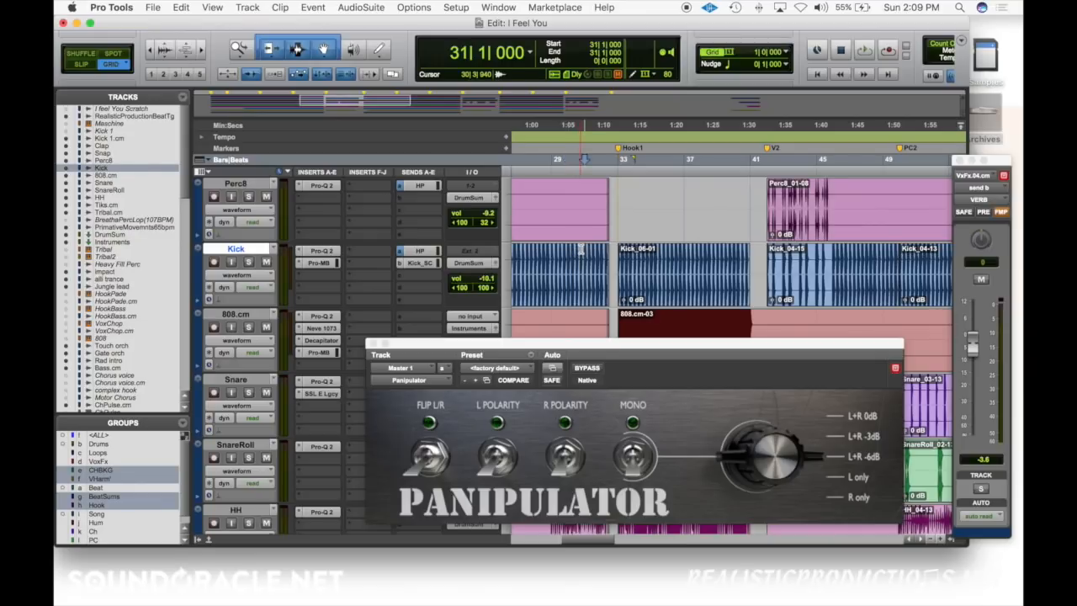
key("space")
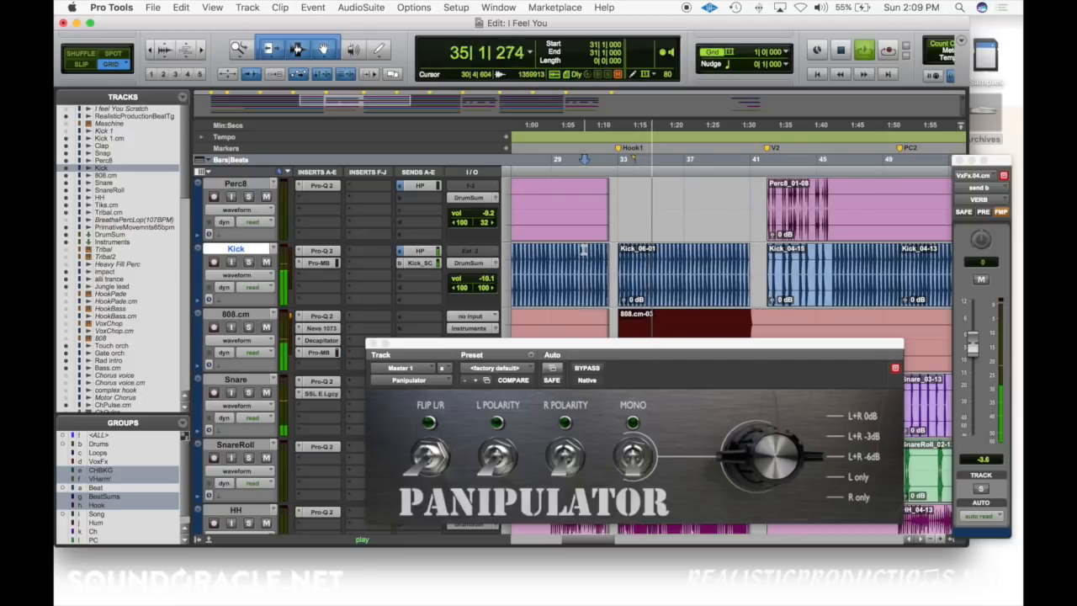
key("space")
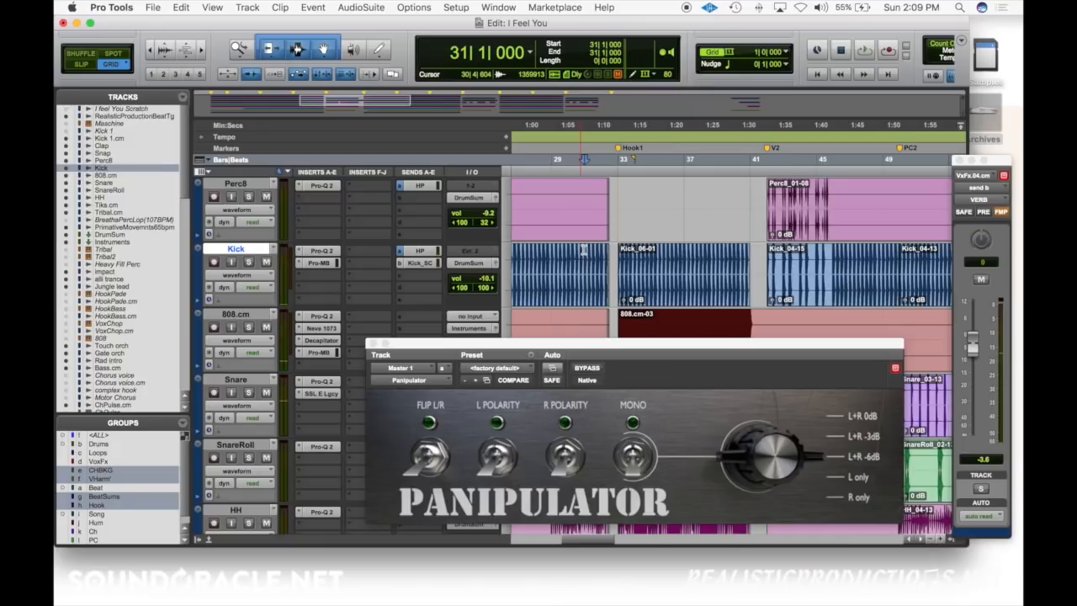
Step: Audition the mix from bar 31 with the Panipulator's Mono switch on, and switch Mono off after stopping
left_click(633, 454)
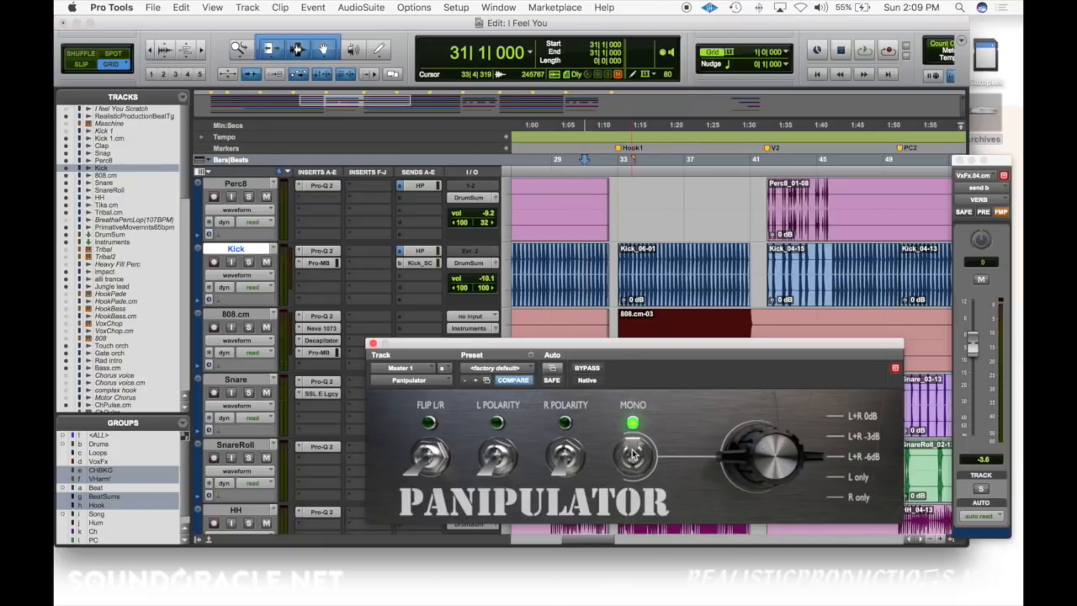
key("space")
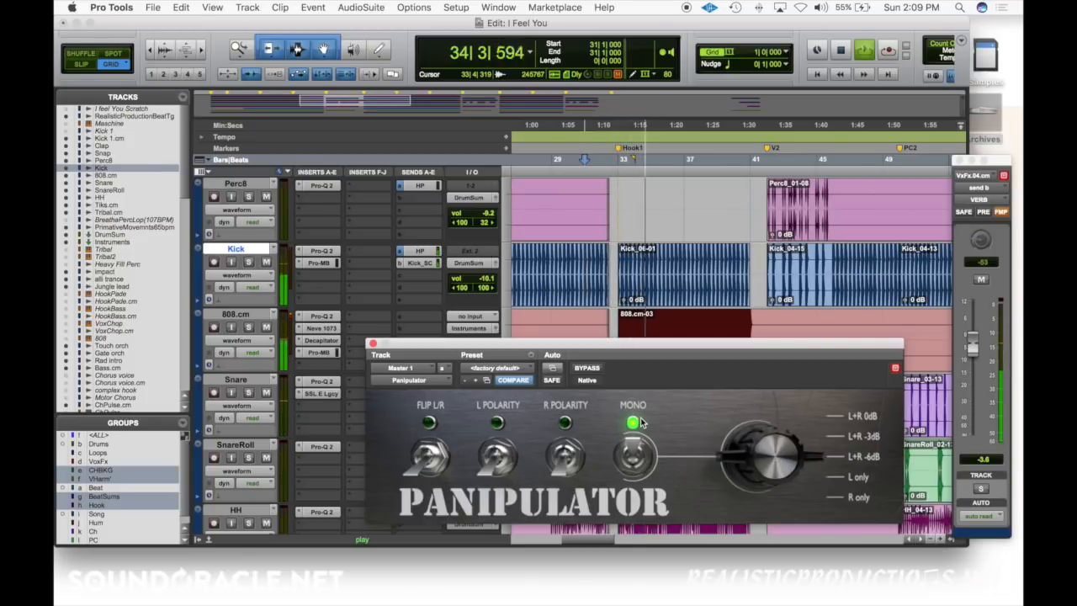
key("space")
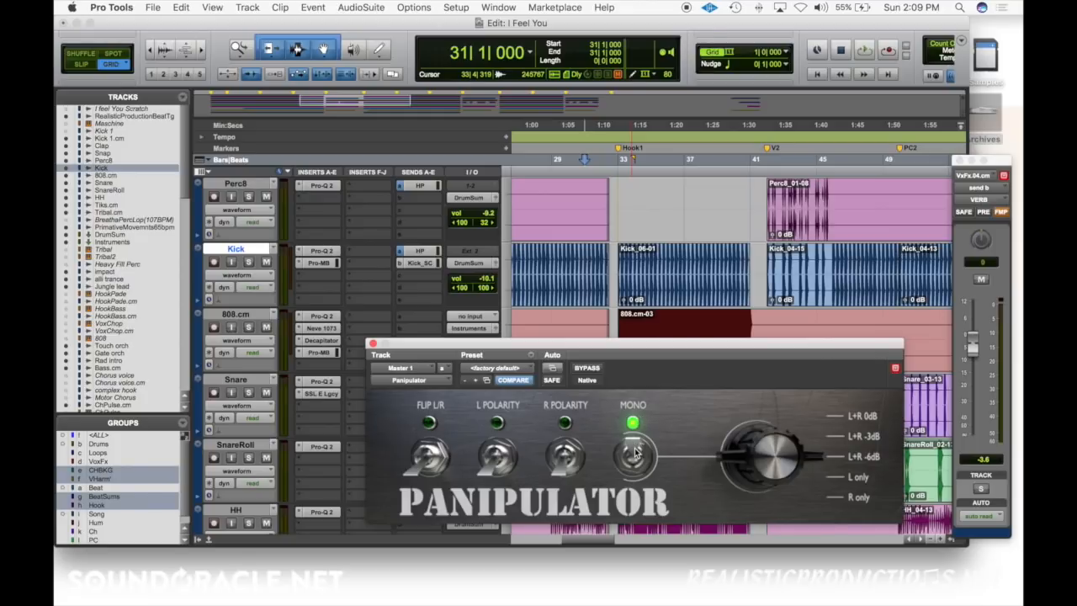
left_click(635, 452)
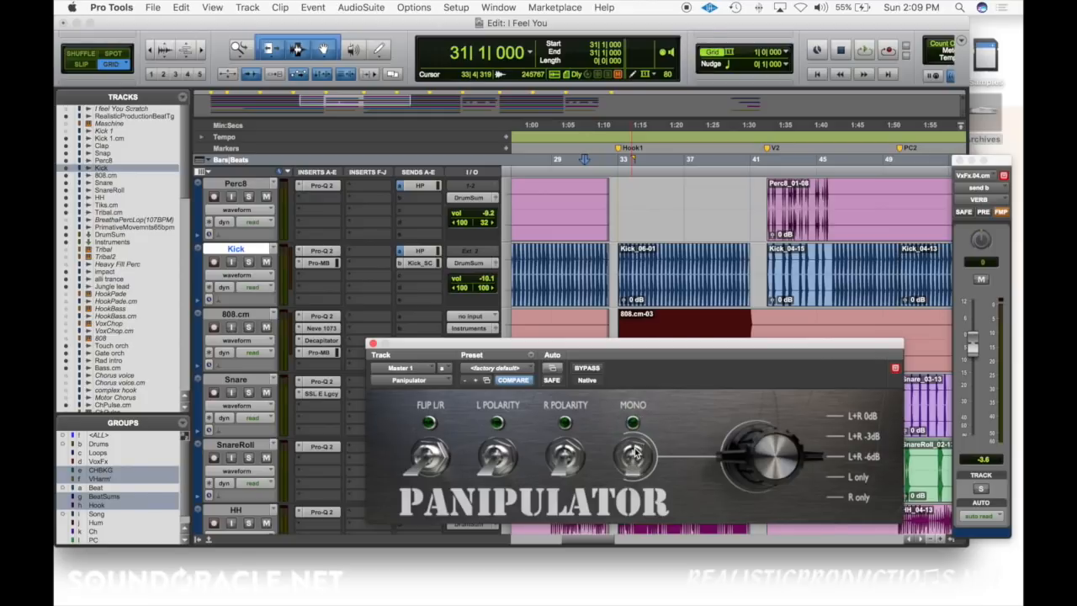
Step: Solo the Kick and 808.cm tracks and play them from bar 33
left_click(248, 262)
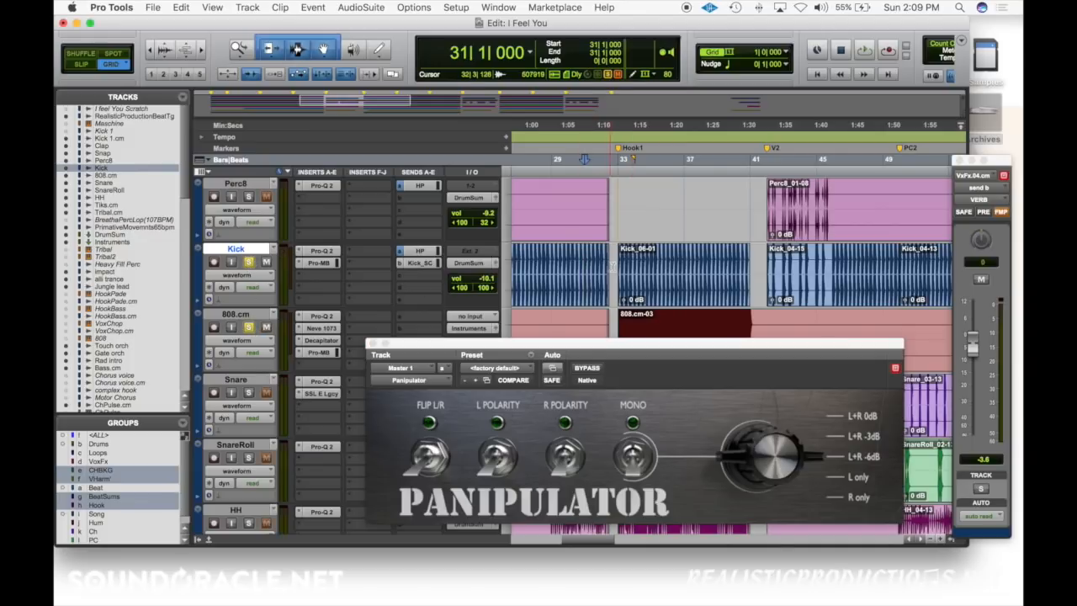
left_click(614, 267)
key("space")
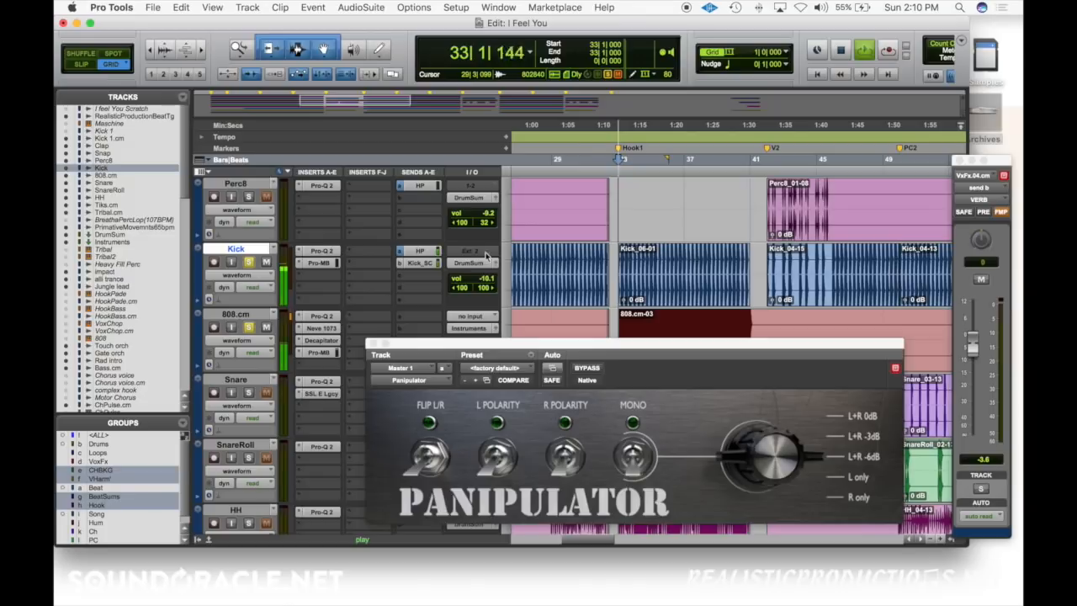
Step: Examine the Pro-Q 2 equalizer curves on the Kick and 808.cm tracks, stopping playback and closing both plug-in windows
left_click(333, 252)
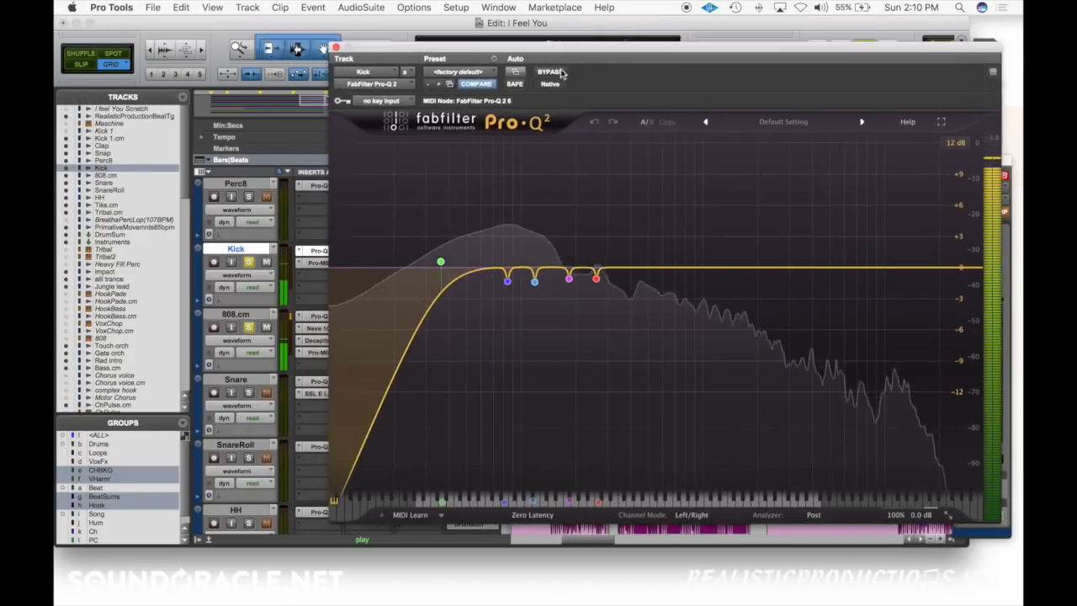
left_click(313, 318)
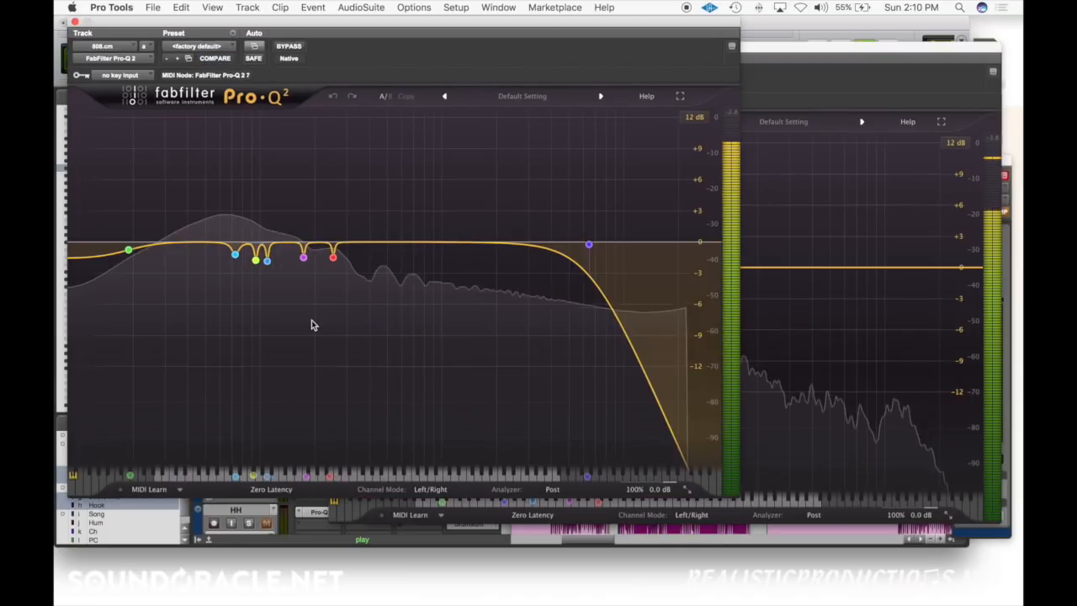
key("space")
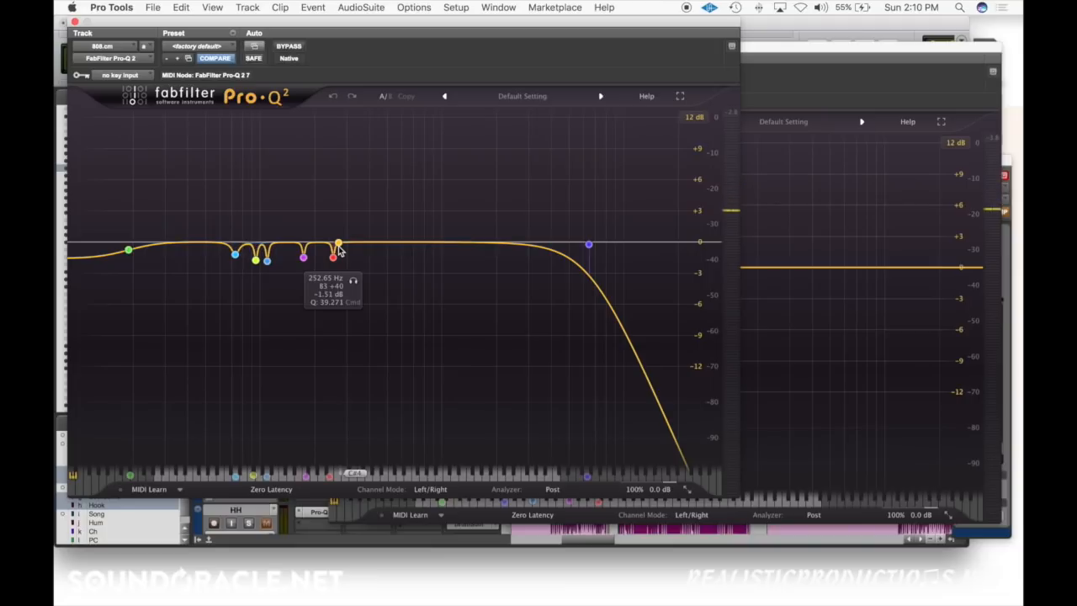
scroll(339, 252, "down", 1)
left_click_drag(480, 27, 468, 33)
left_click(802, 52)
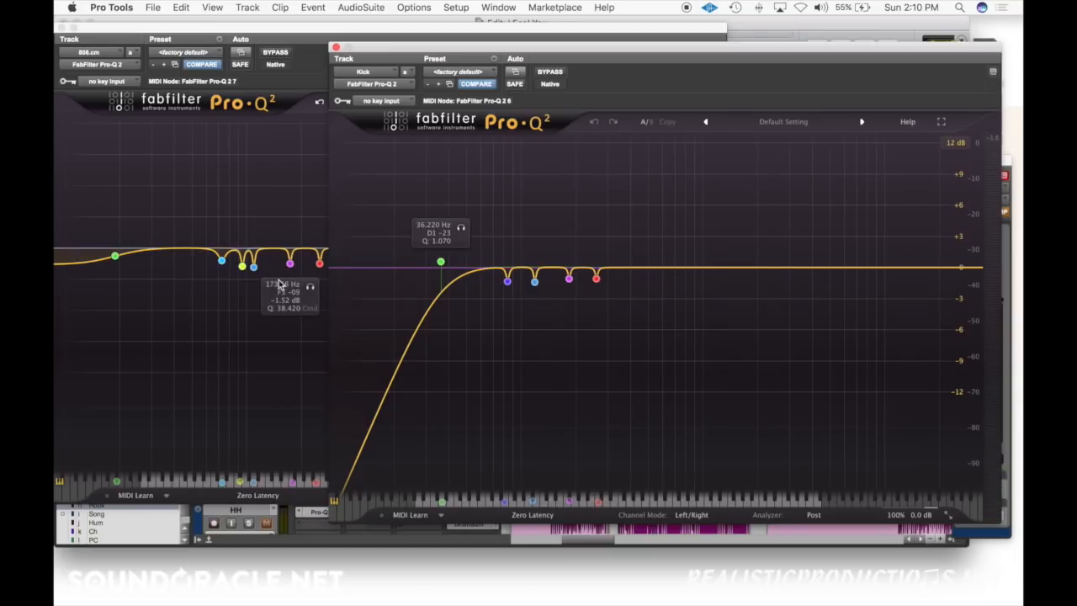
left_click(335, 47)
left_click_drag(82, 30, 317, 77)
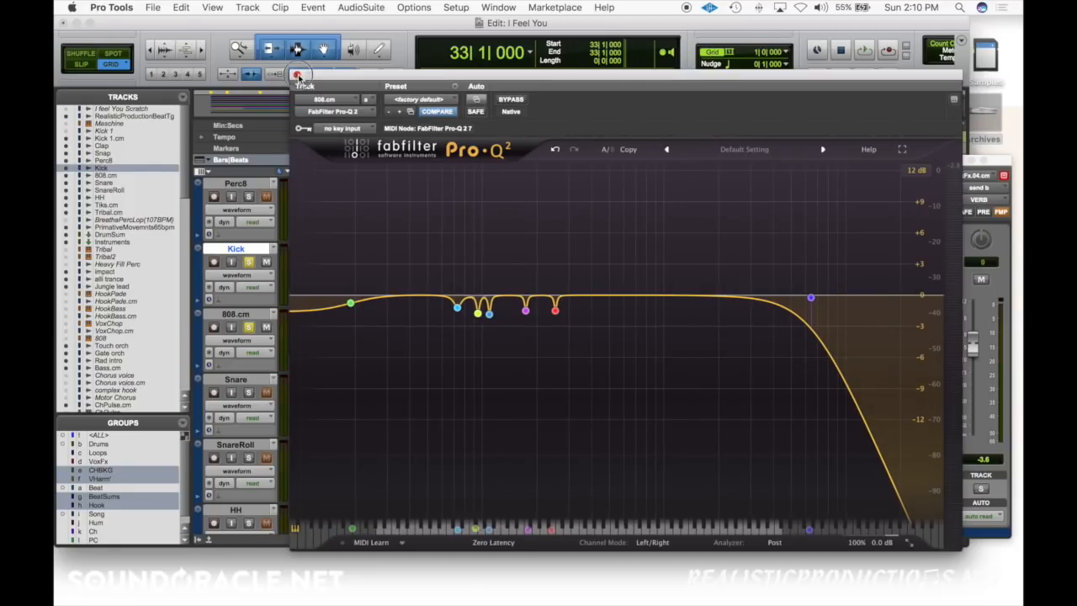
left_click(297, 75)
Step: With the Panipulator's Mono on, raise the Kick volume to -8.1 and the 808.cm volume to -11.2, playing from bar 33
scroll(456, 228, "up", 4)
scroll(486, 285, "left", 1)
scroll(562, 266, "down", 8)
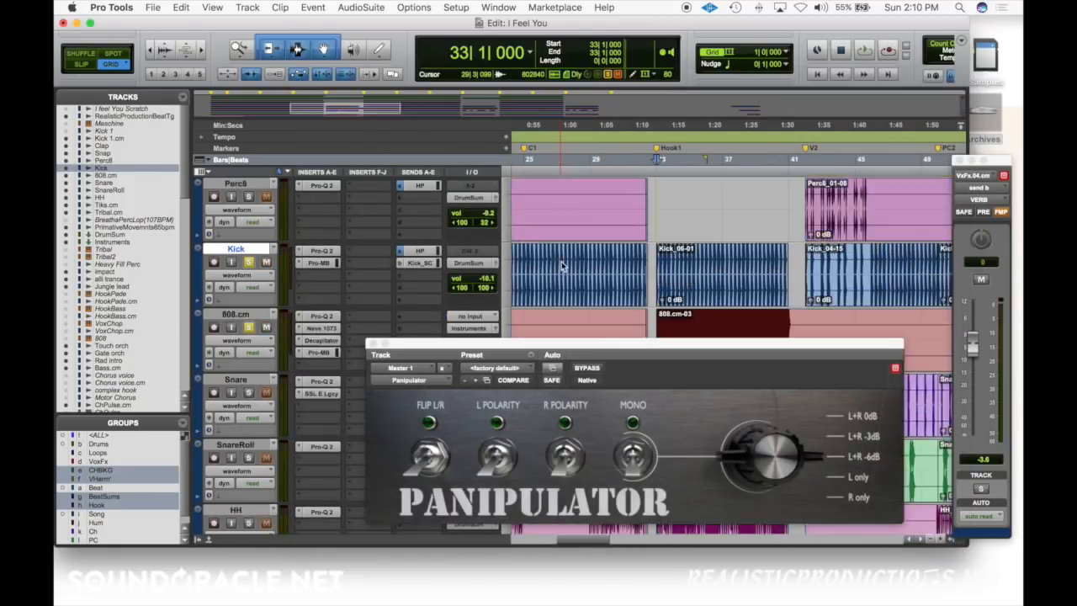
scroll(561, 264, "up", 3)
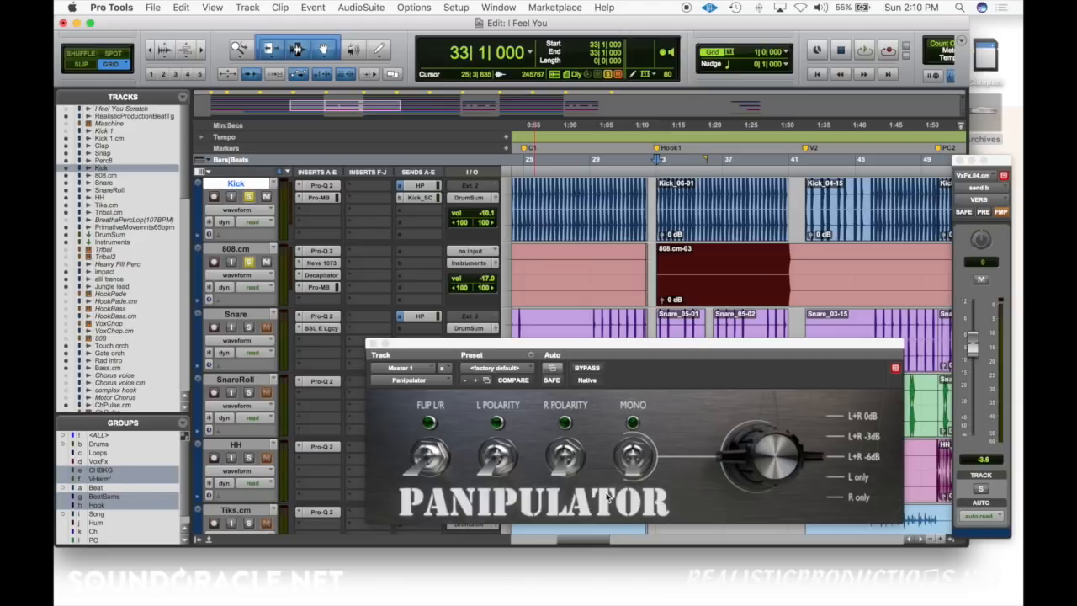
left_click(632, 457)
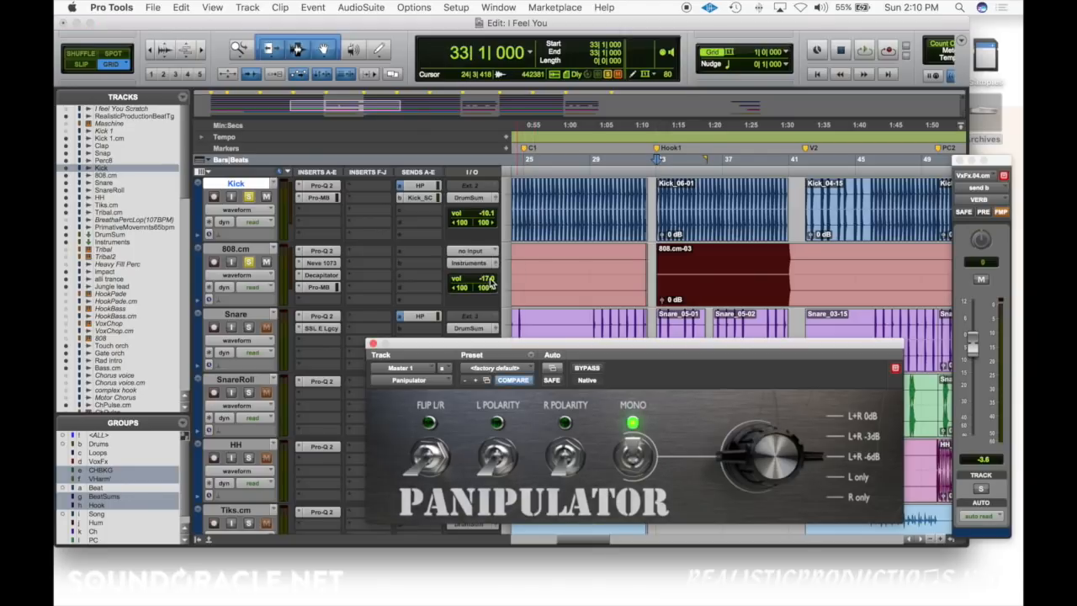
left_click_drag(492, 283, 492, 207)
key("space")
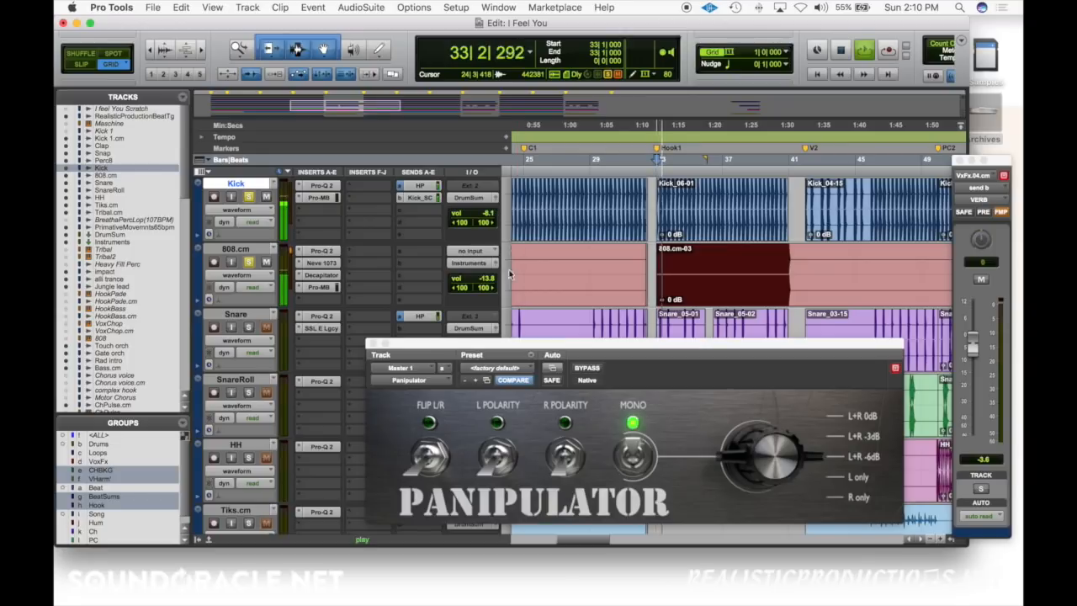
left_click_drag(493, 284, 492, 280)
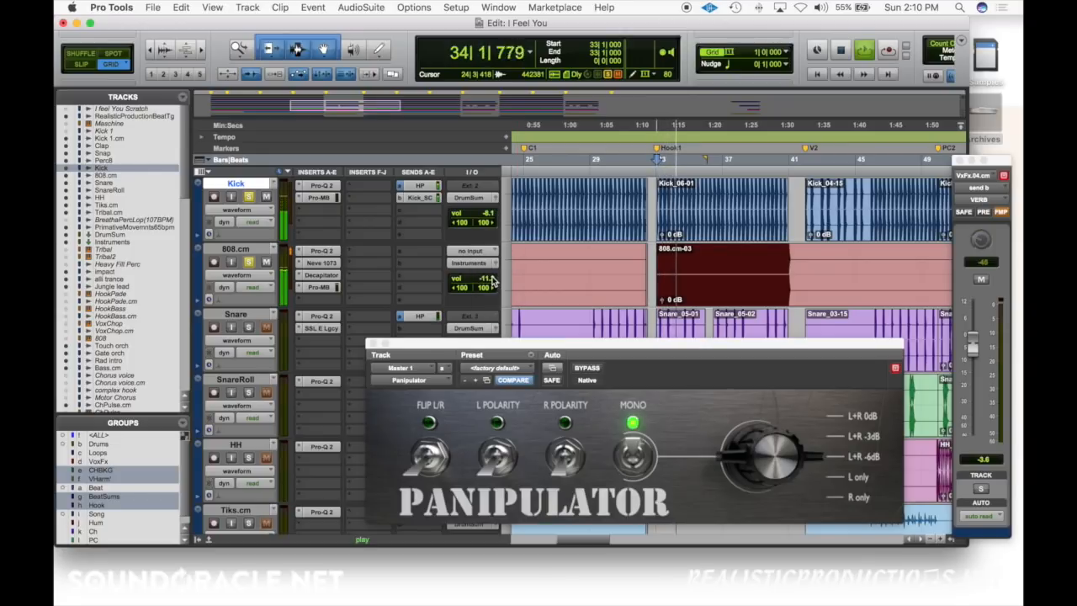
Step: Switch the Panipulator's Mono off and replay the soloed Kick and 808.cm tracks in stereo from bar 33
left_click(631, 450)
key("space")
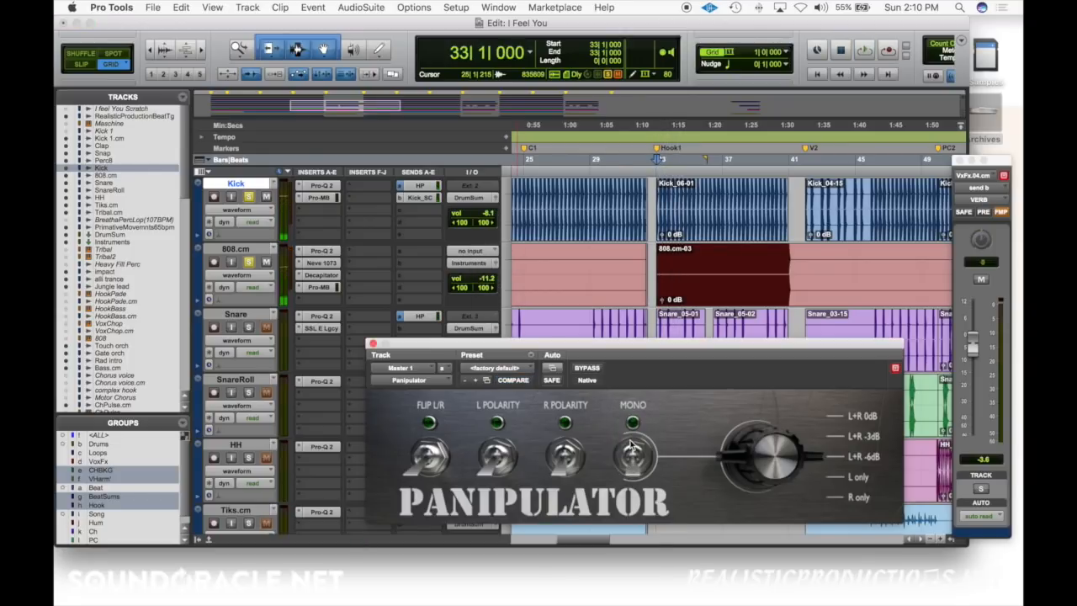
key("space")
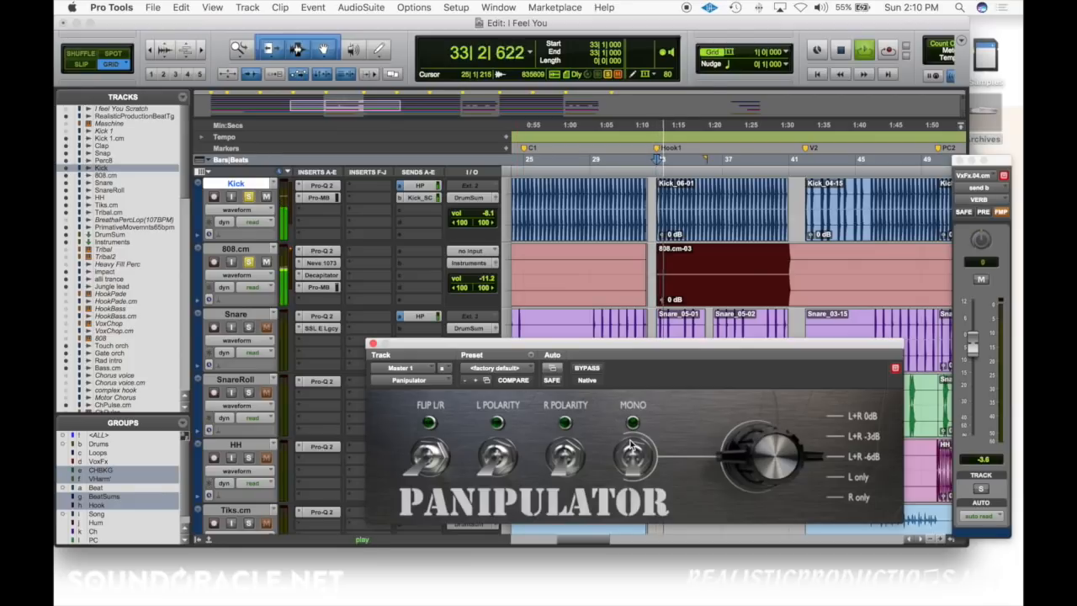
Step: Switch the Panipulator's Mono on and replay the soloed Kick and 808.cm tracks from bar 33
key("space")
left_click(633, 454)
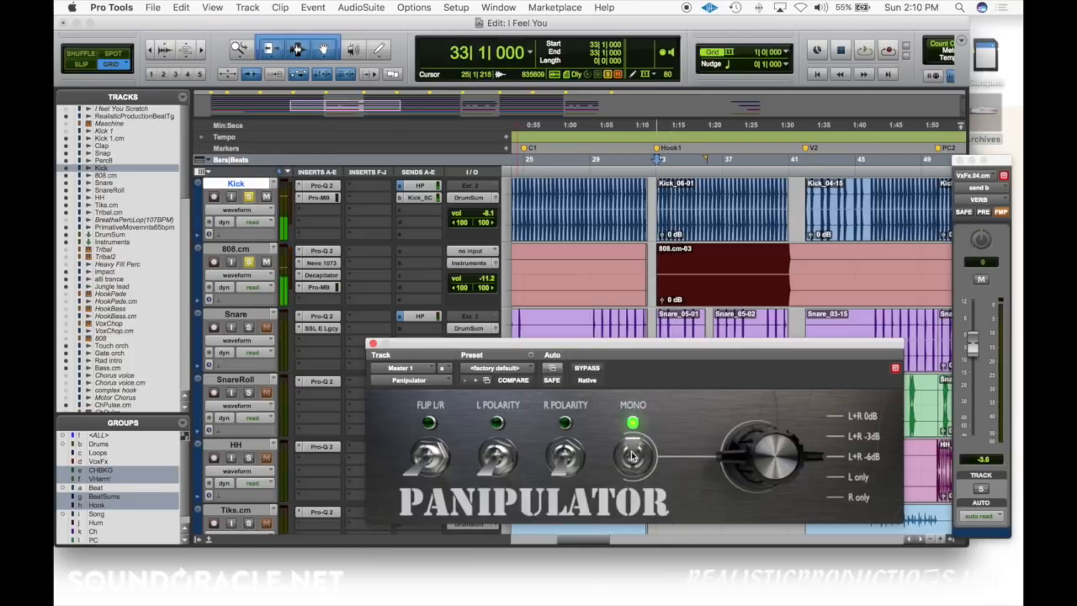
key("space")
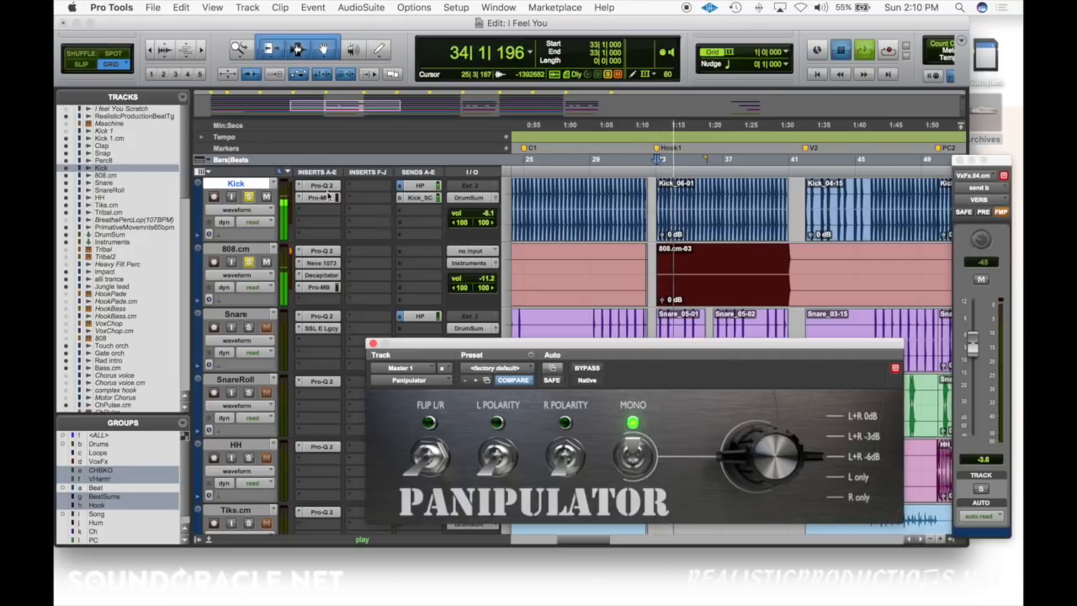
Step: Bypass all inserts on the Kick and 808.cm tracks and replay them from bar 33, comparing the Panipulator's Mono off and on
key("space")
left_click(328, 240)
key("space")
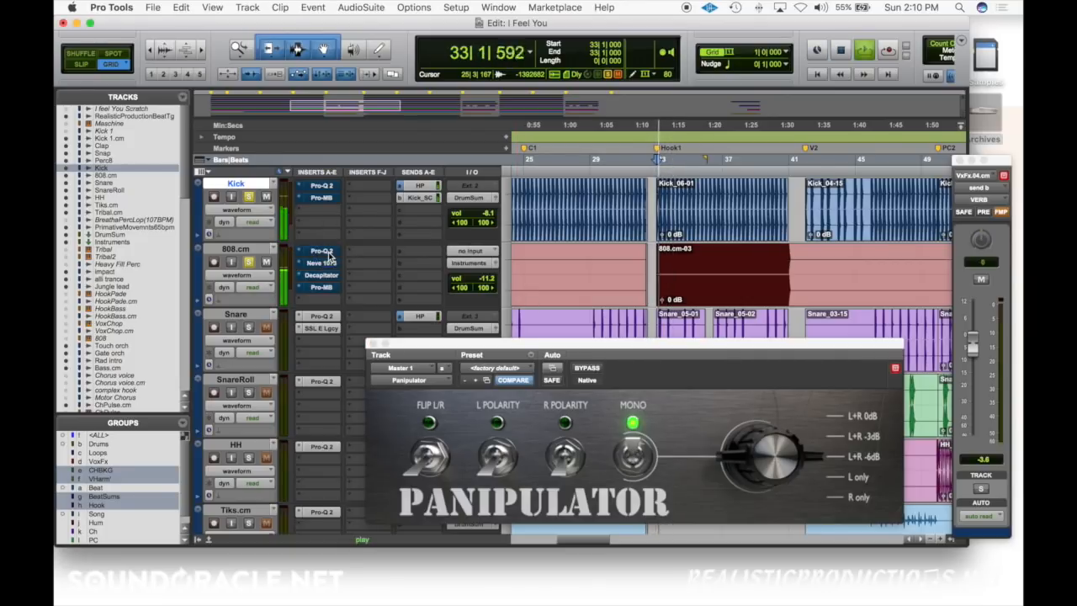
left_click(638, 451)
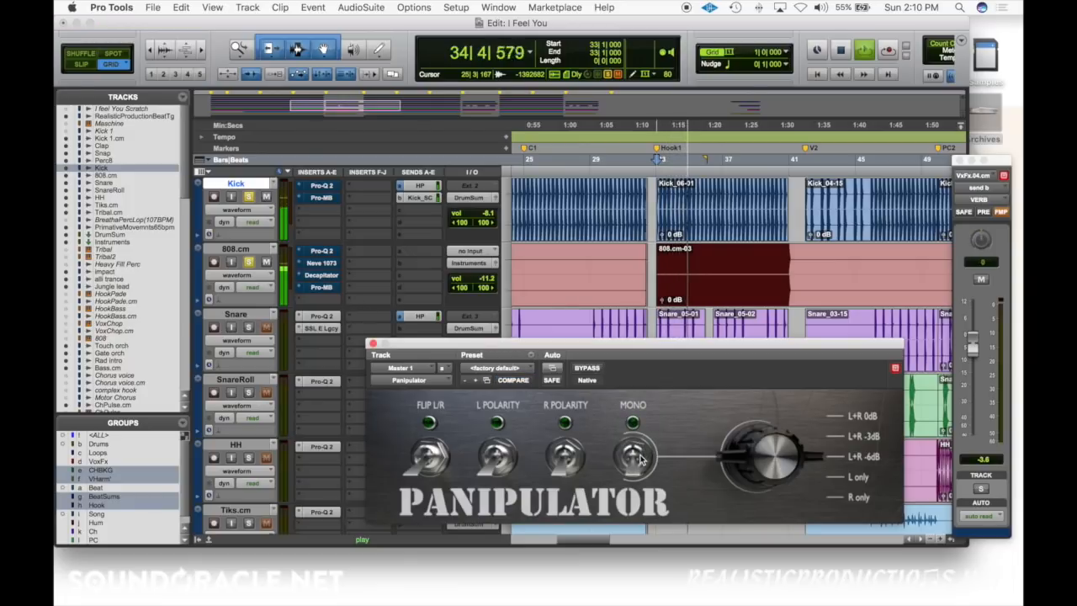
left_click(639, 457)
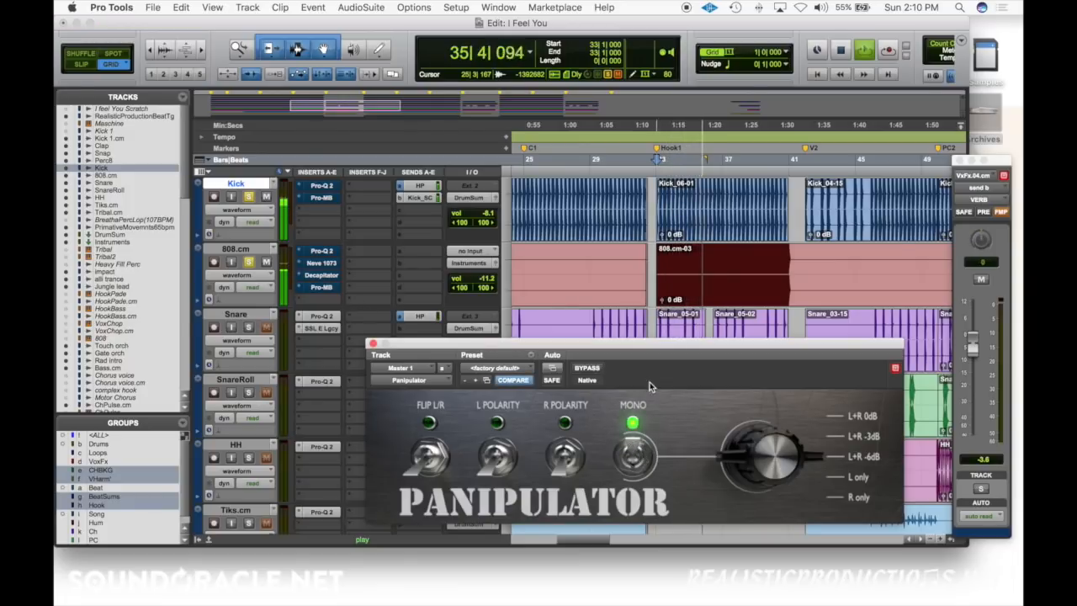
key("space")
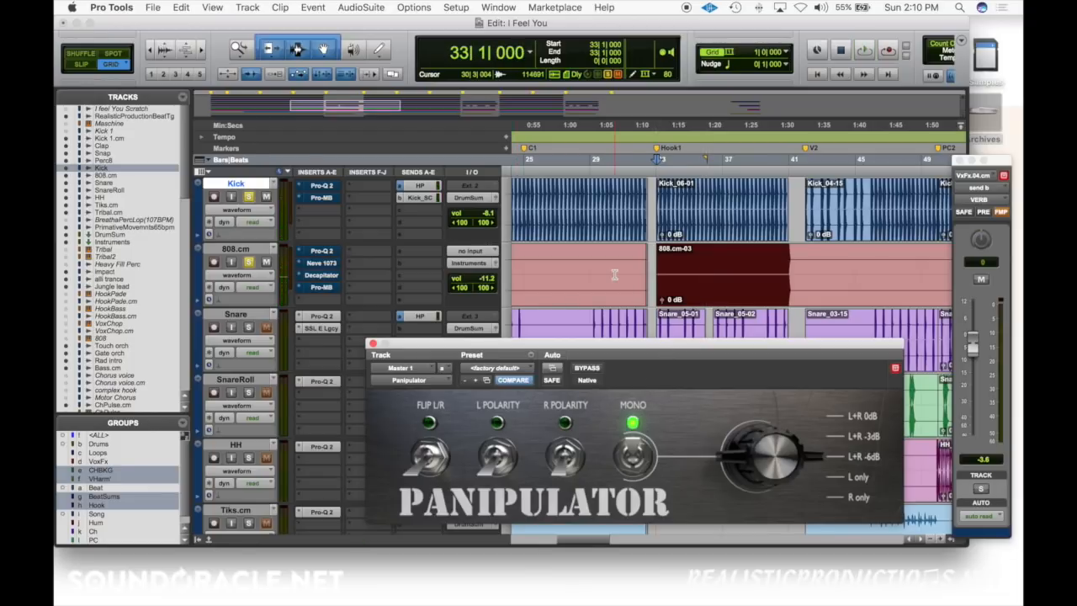
Step: Enlarge the Edit window and move the Panipulator window clear of the Master 1 track's inserts
left_click_drag(961, 547, 1016, 599)
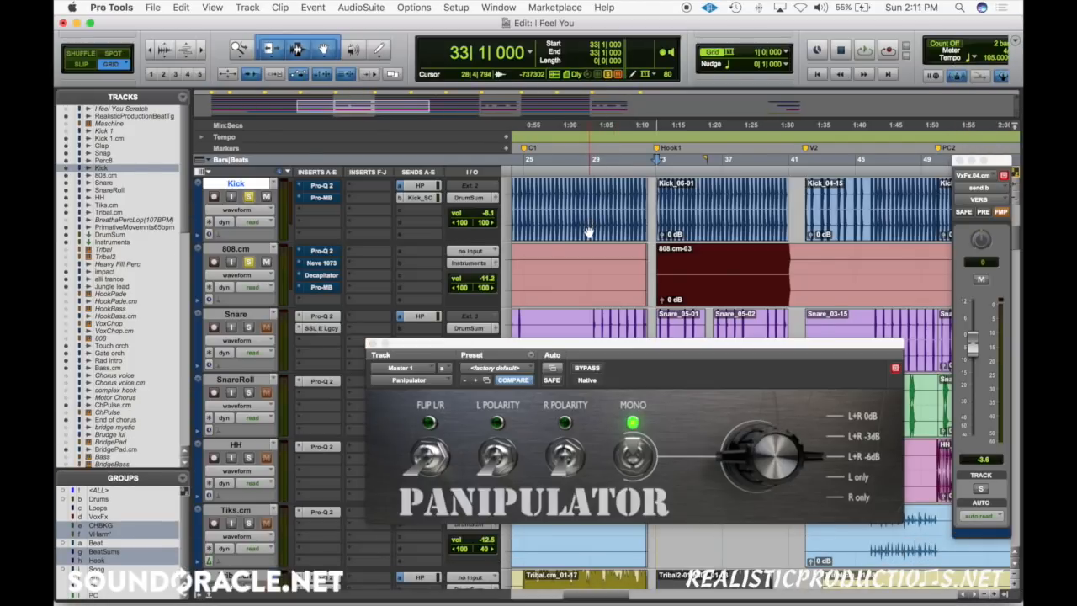
scroll(592, 227, "down", 15)
scroll(589, 233, "down", 15)
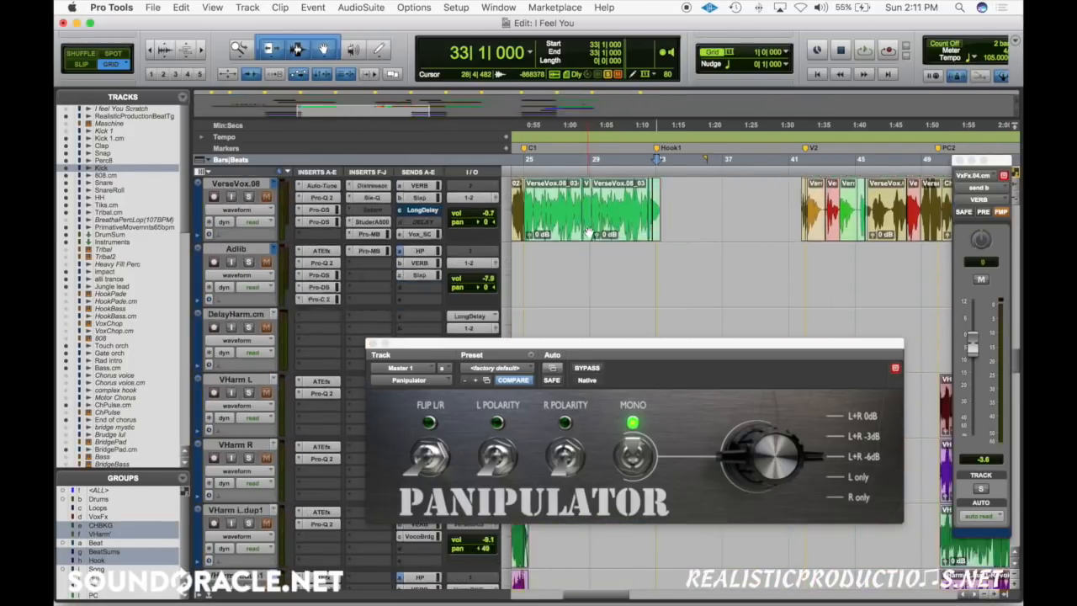
scroll(588, 233, "down", 15)
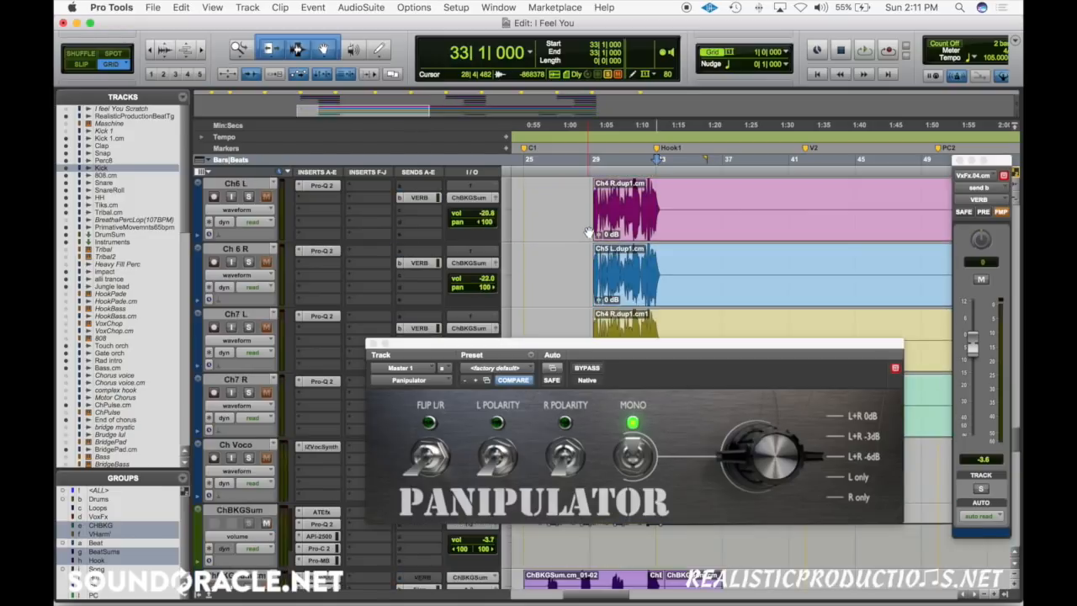
scroll(589, 232, "down", 5)
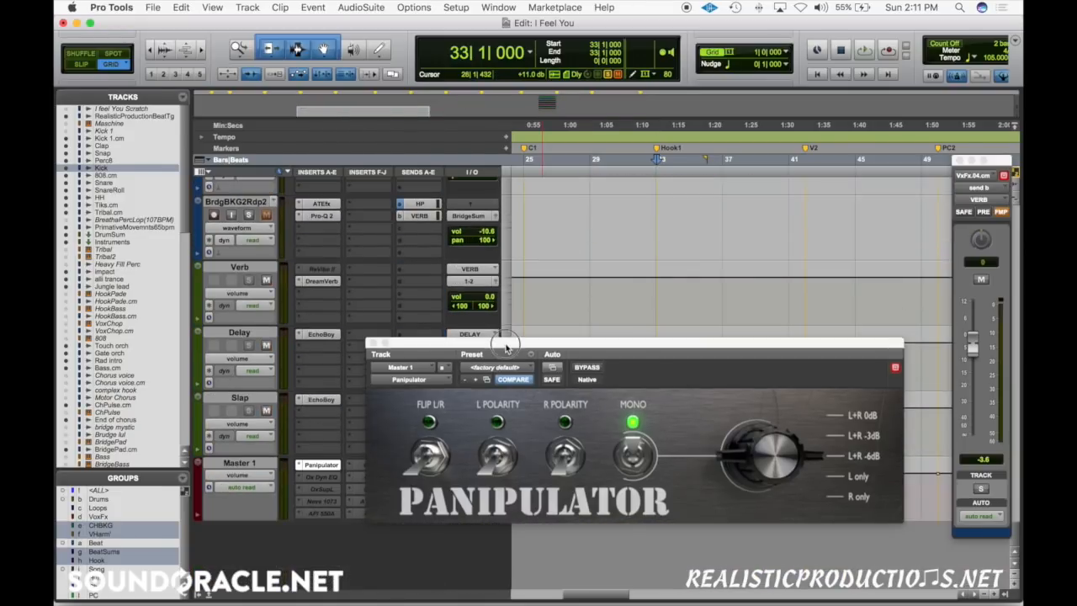
left_click_drag(504, 348, 484, 180)
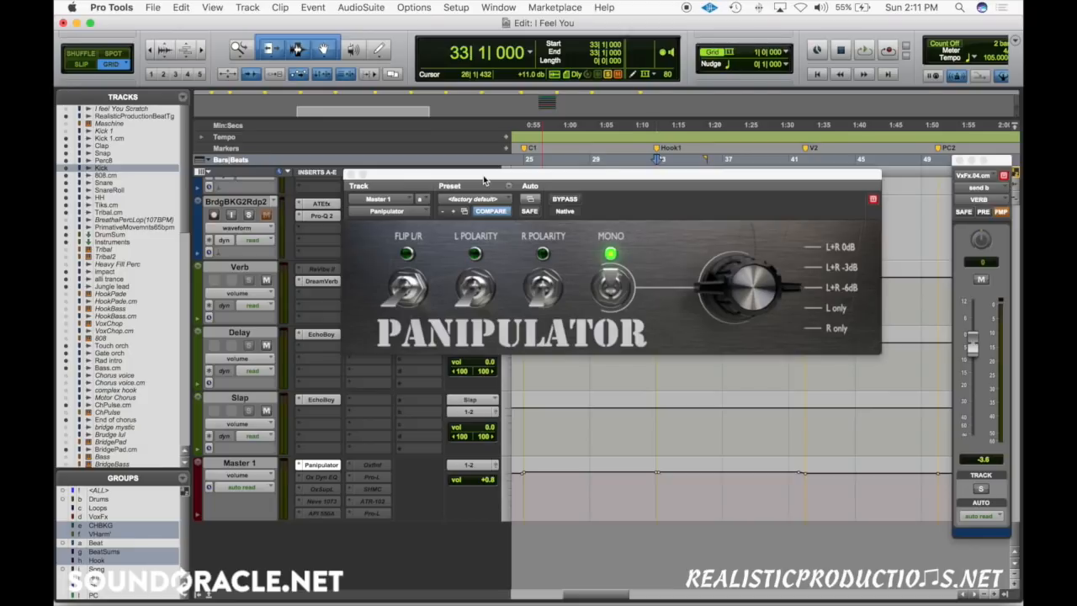
Step: Activate the Pro-L limiter and the OxfInf insert on Master 1, moving the Pro-L window clear of the inserts
left_click(378, 477)
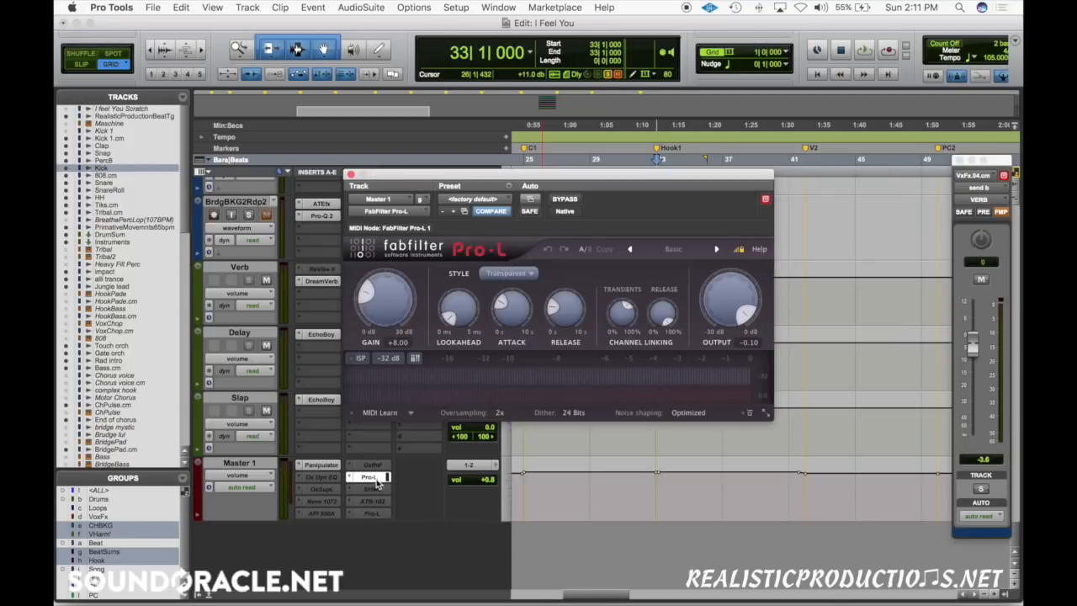
left_click(381, 468)
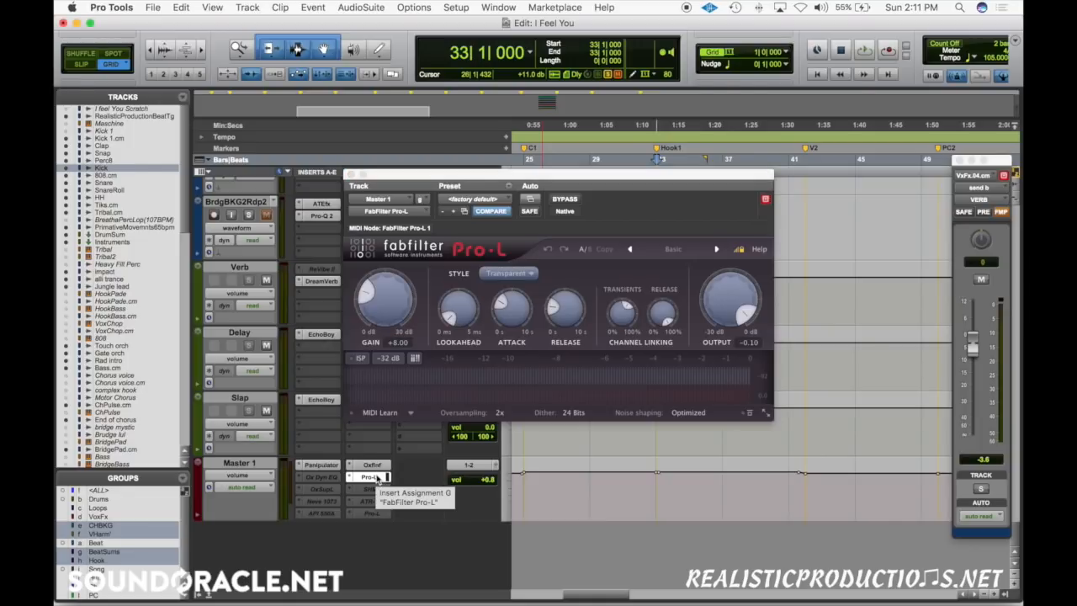
left_click_drag(515, 184, 602, 366)
Step: Reopen the Panipulator insert on Master 1 in place of the Pro-L window
scroll(672, 262, "up", 15)
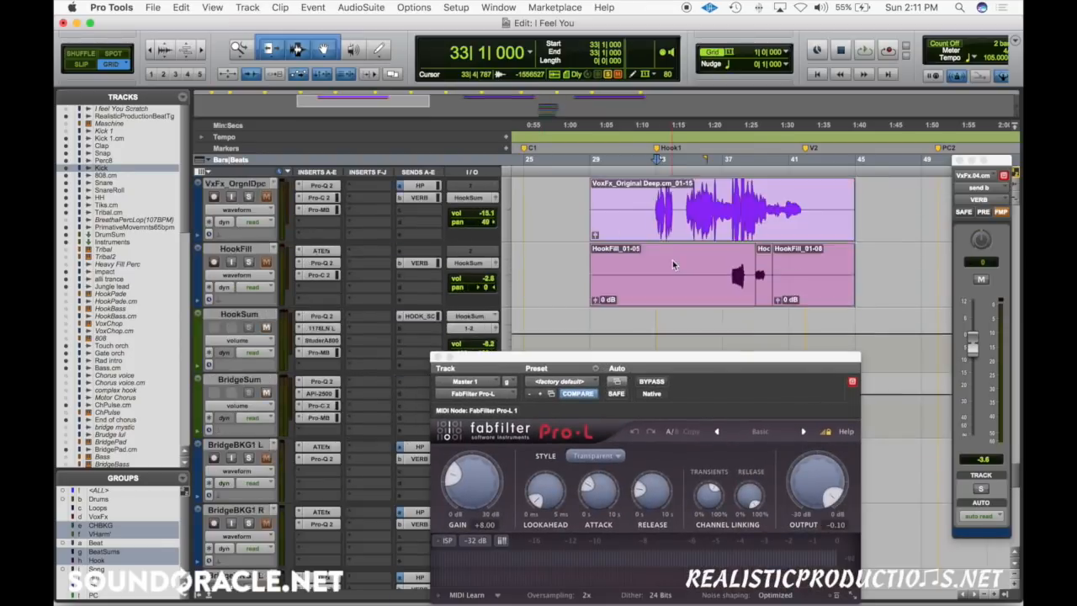
scroll(672, 264, "up", 12)
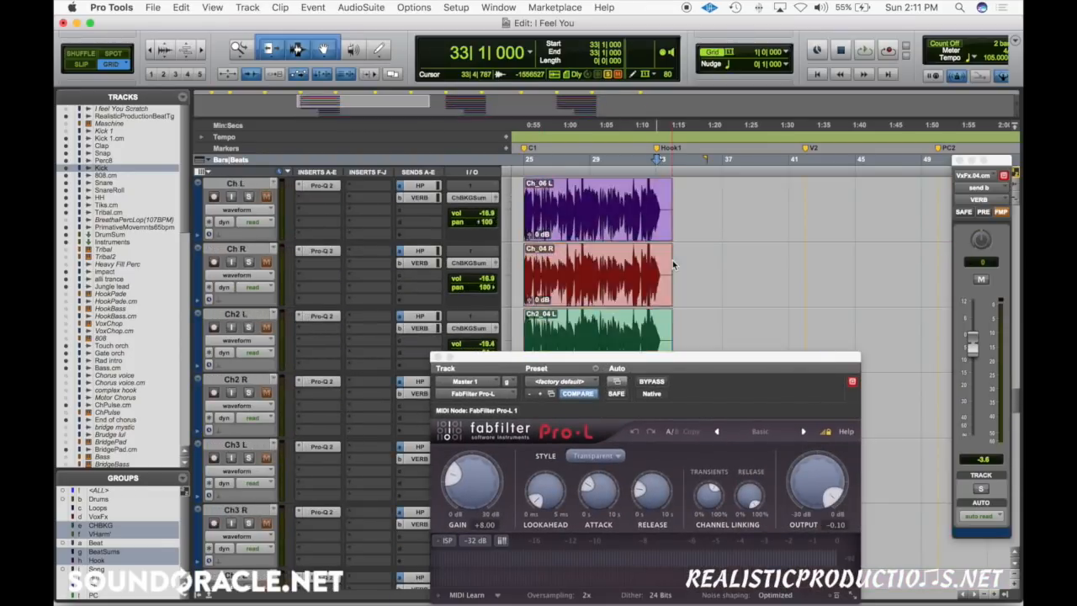
scroll(672, 264, "up", 4)
scroll(672, 265, "up", 2)
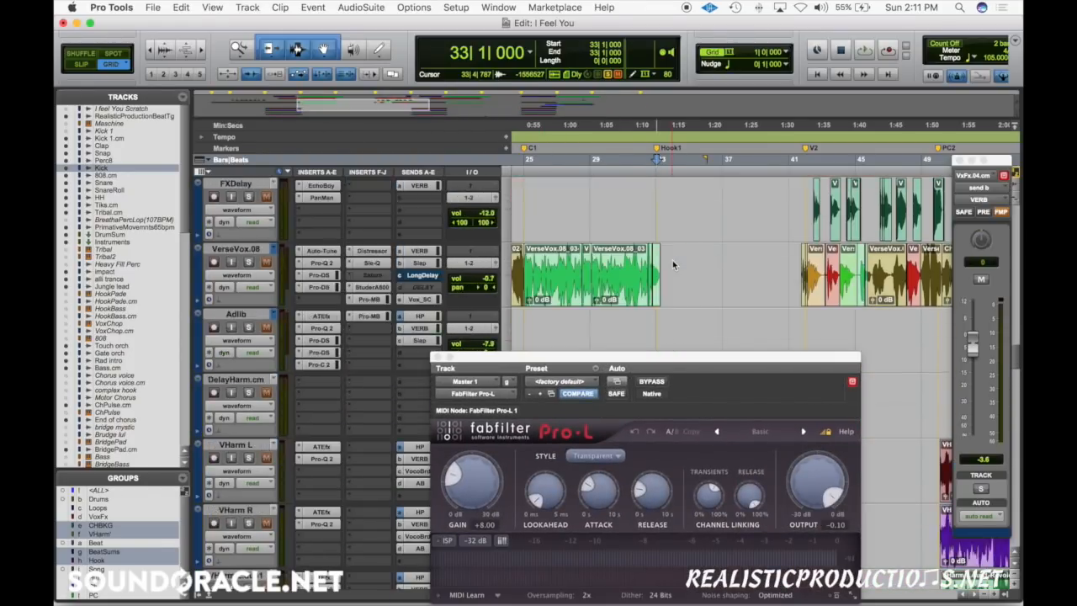
scroll(672, 264, "down", 6)
scroll(381, 390, "down", 10)
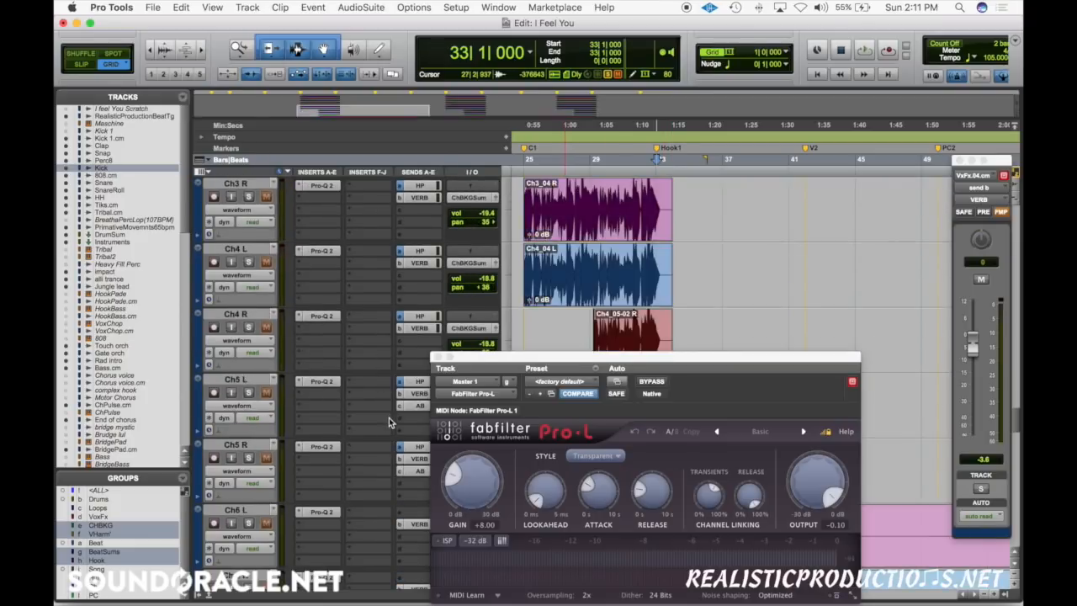
scroll(387, 423, "down", 10)
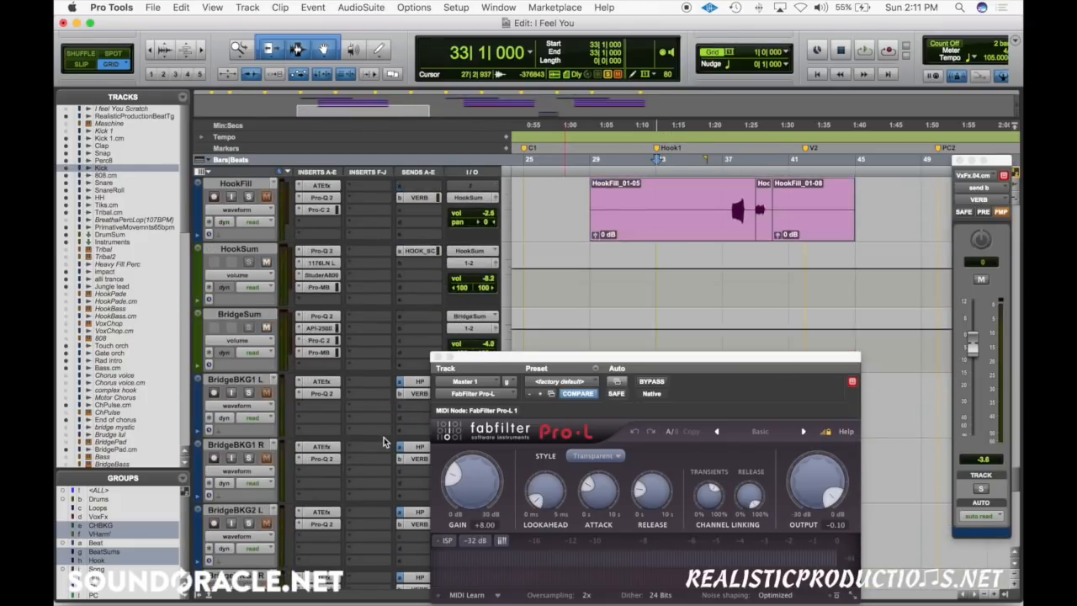
scroll(384, 439, "down", 10)
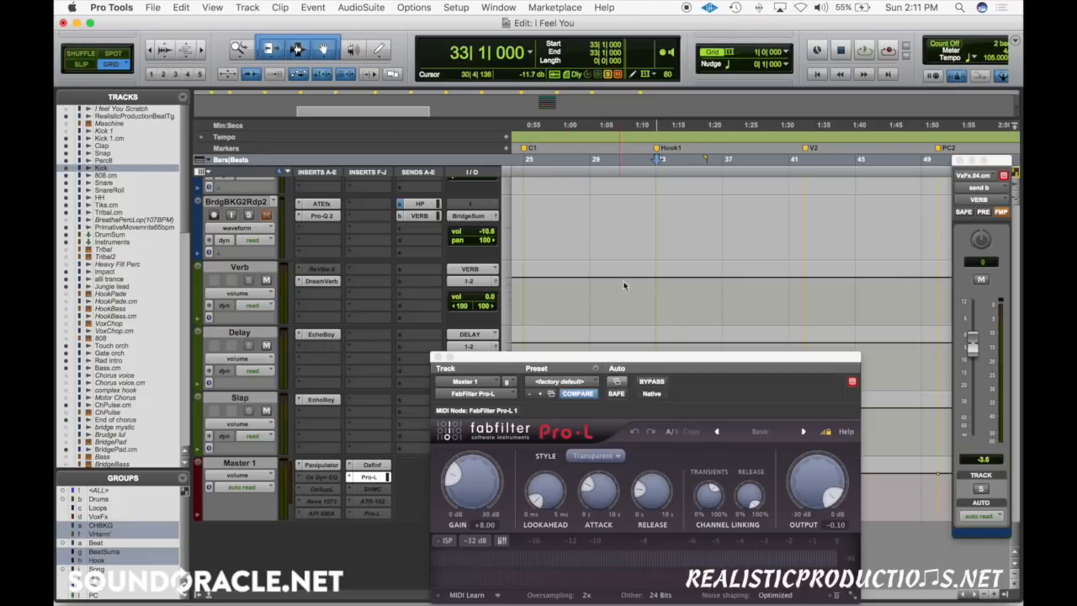
left_click(320, 465)
Step: Play the bypassed Kick and 808.cm tracks from bar 32 with the Panipulator's Mono off, switching Mono on during playback
scroll(606, 308, "up", 12)
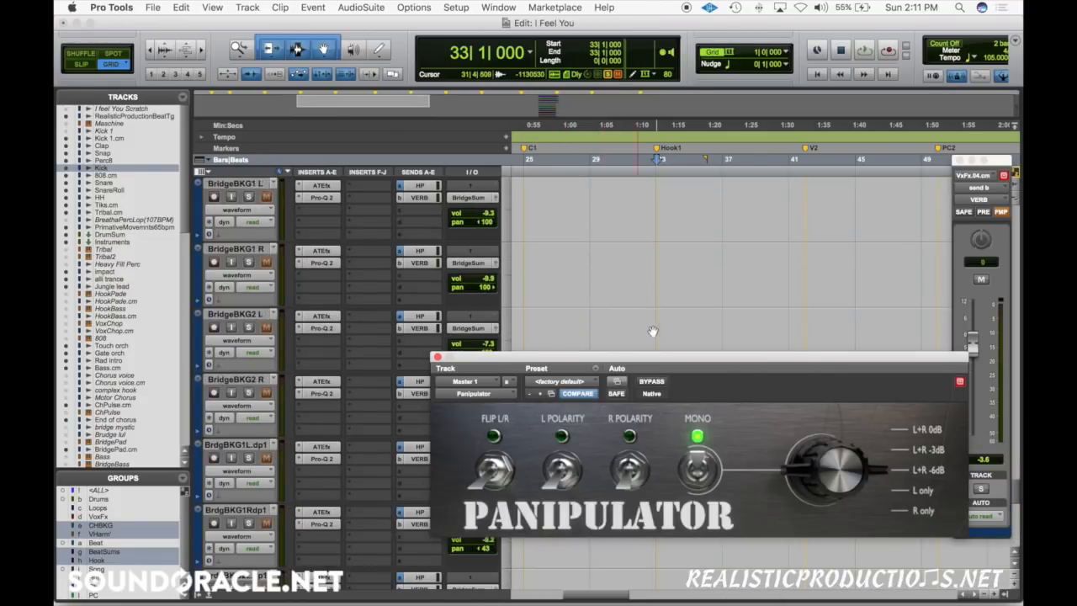
scroll(664, 304, "up", 10)
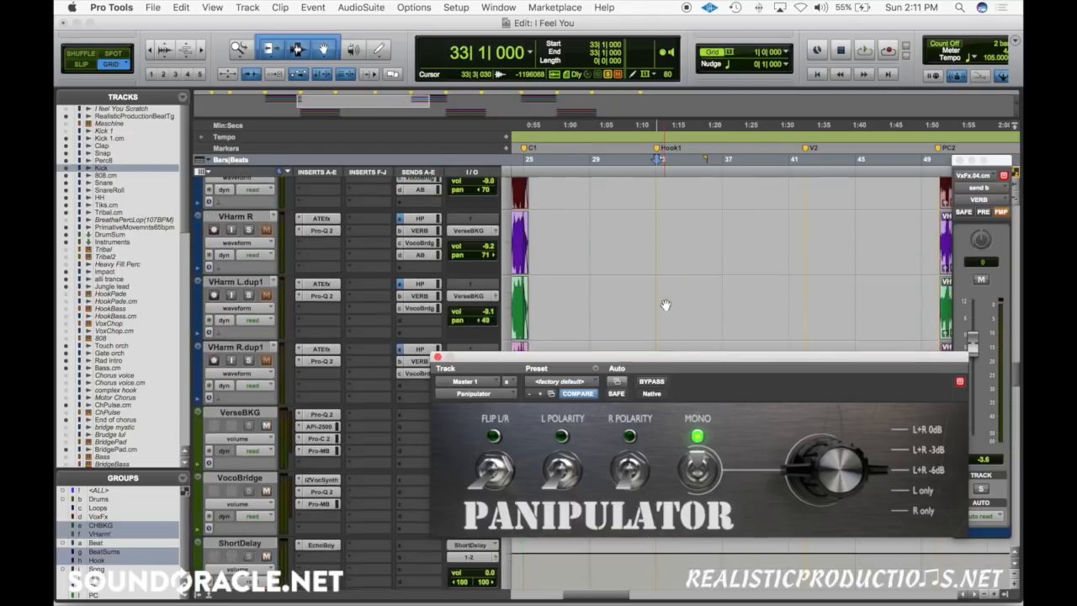
scroll(665, 305, "up", 10)
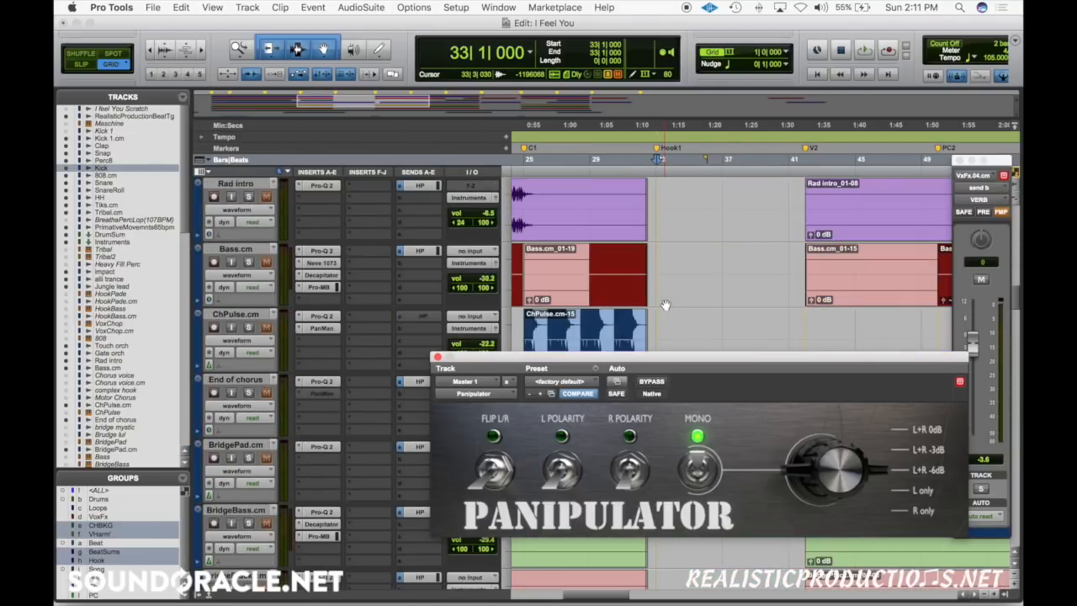
scroll(664, 304, "up", 10)
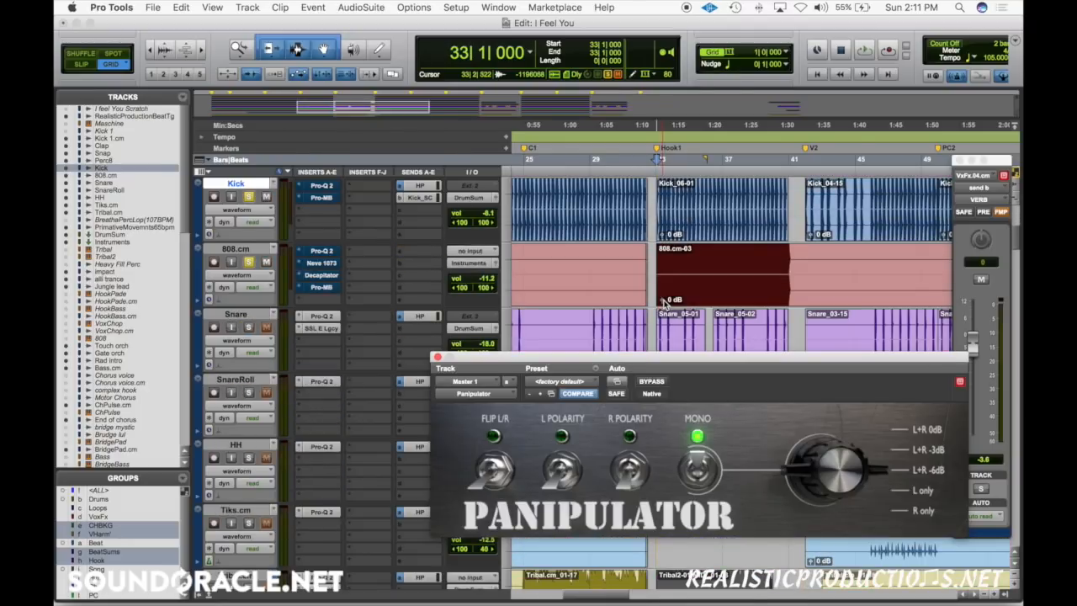
left_click(693, 464)
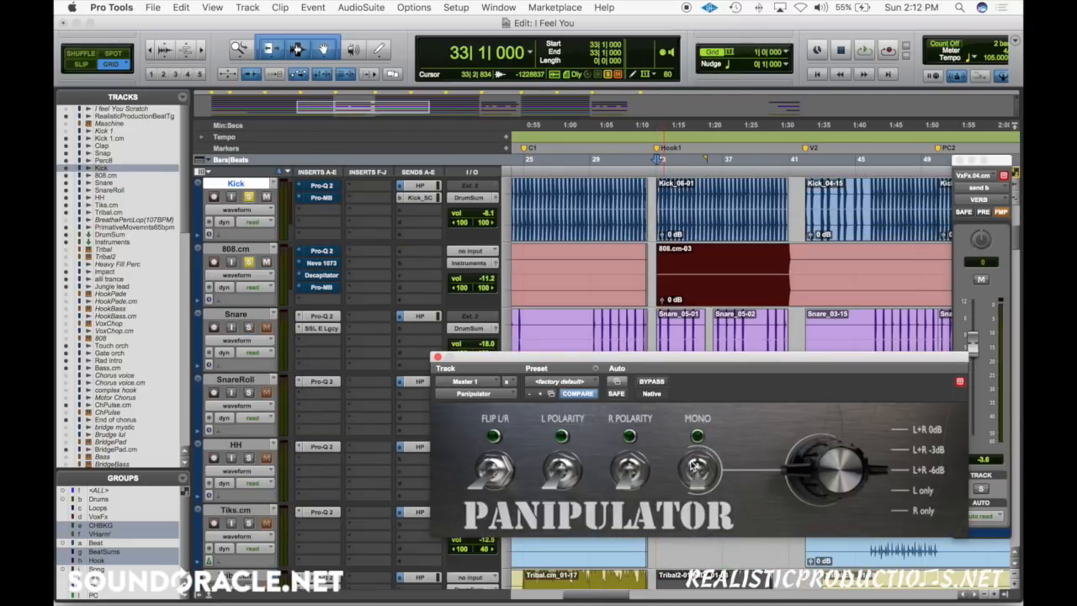
left_click(635, 254)
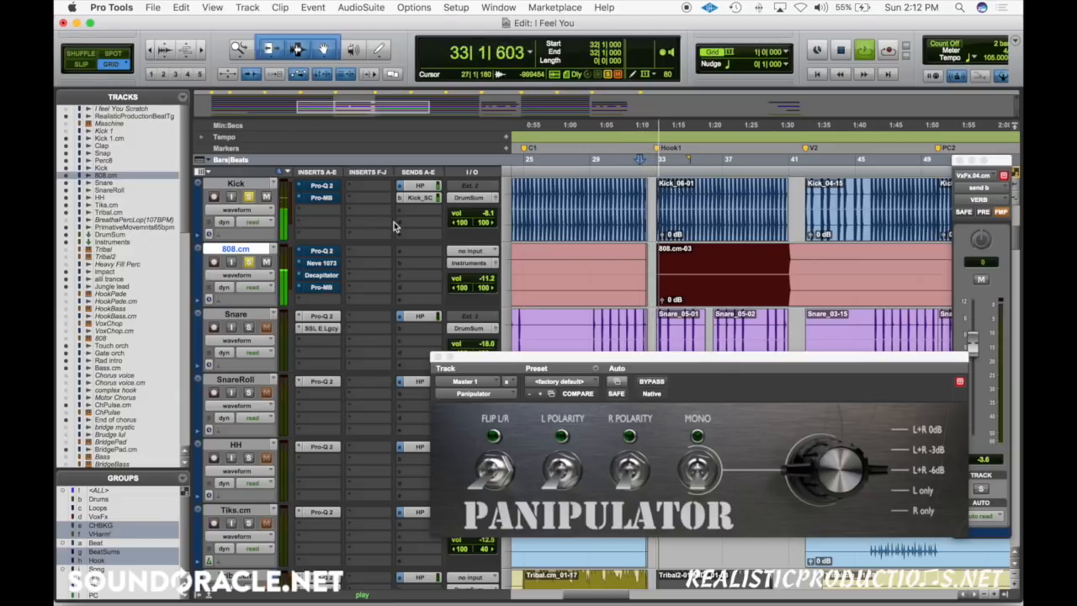
scroll(688, 323, "up", 2)
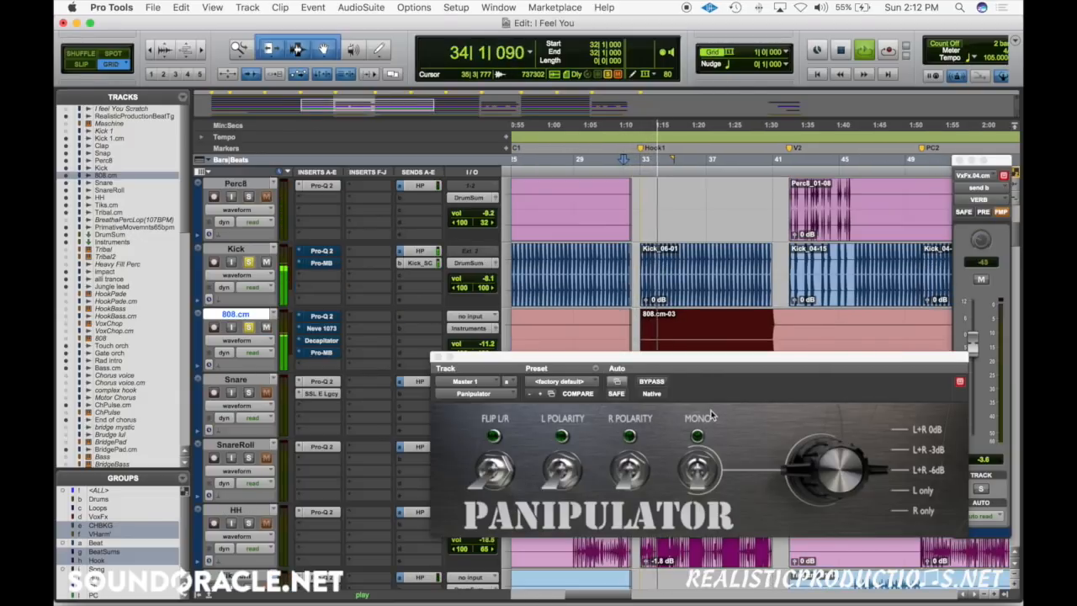
left_click(703, 469)
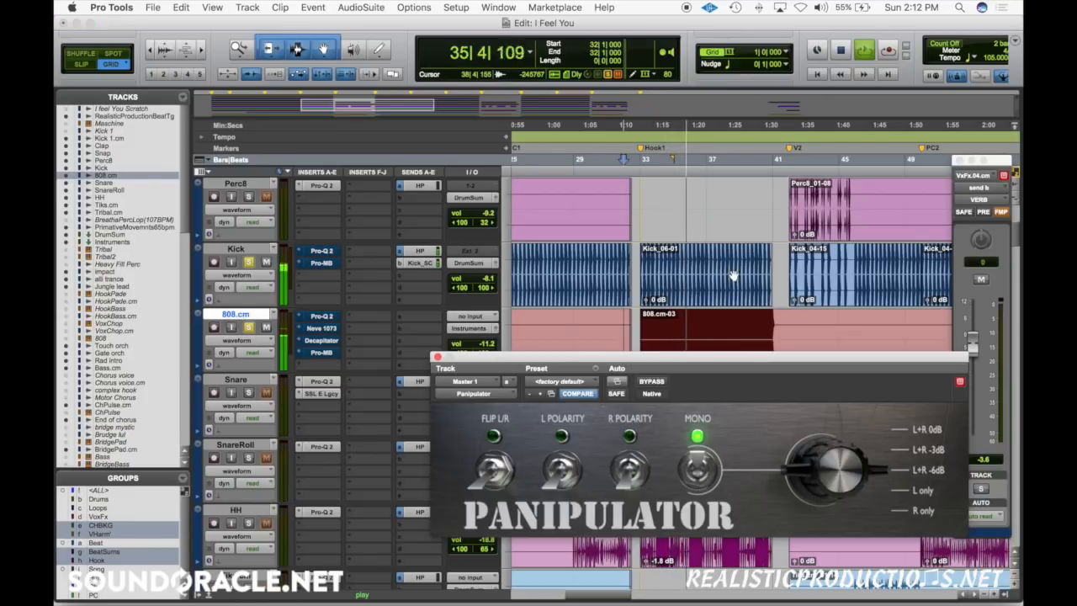
Step: Lower the Kick volume to -10.1 and the 808.cm volume to -13.8, reactivate both tracks' inserts, and play from bar 33
left_click(636, 263)
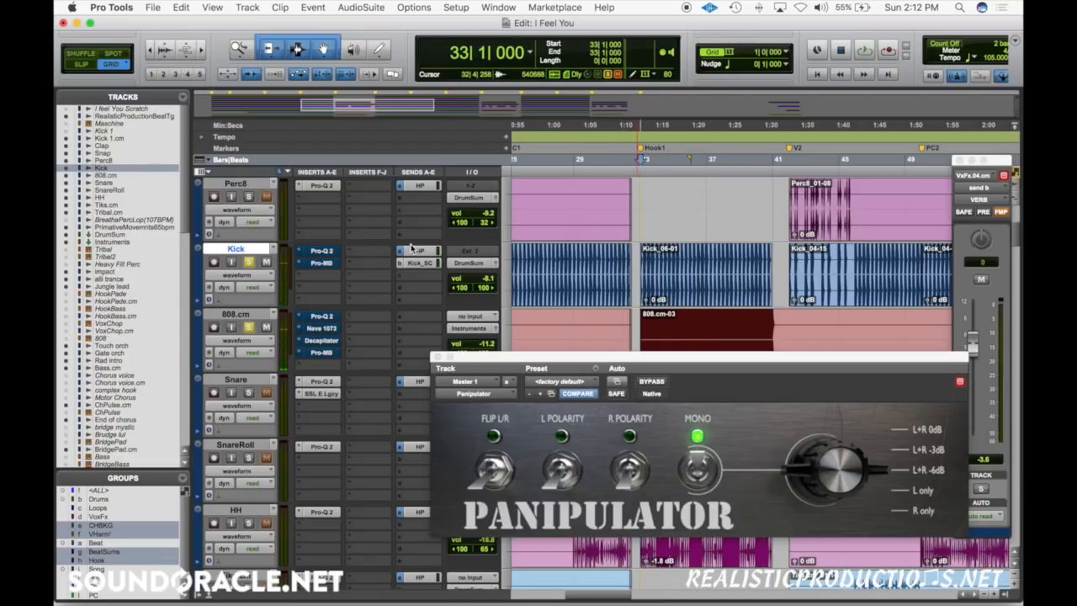
left_click_drag(467, 360, 430, 402)
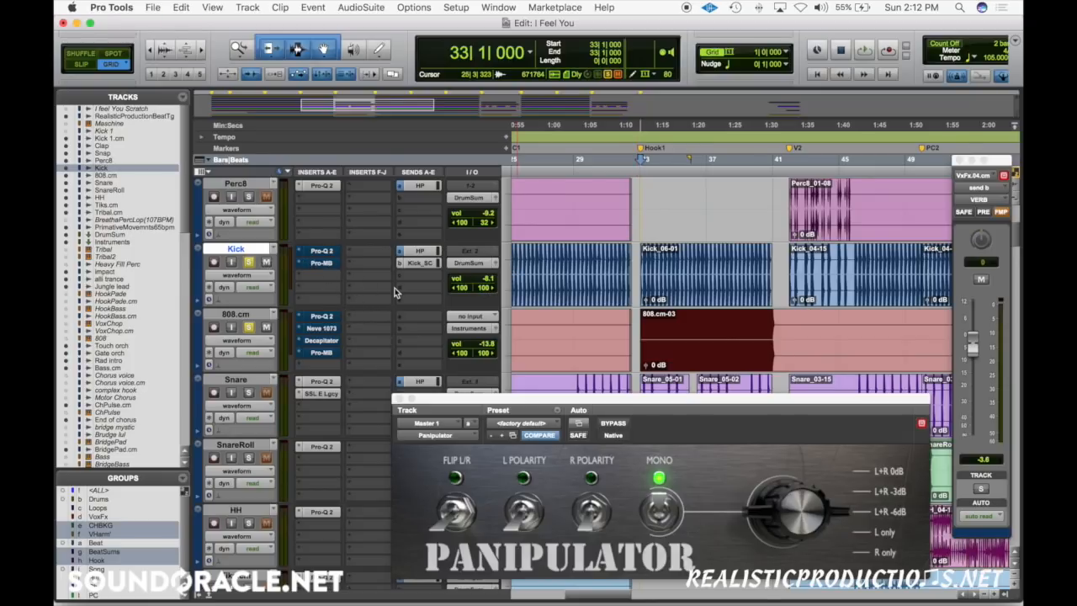
left_click(318, 254)
key("space")
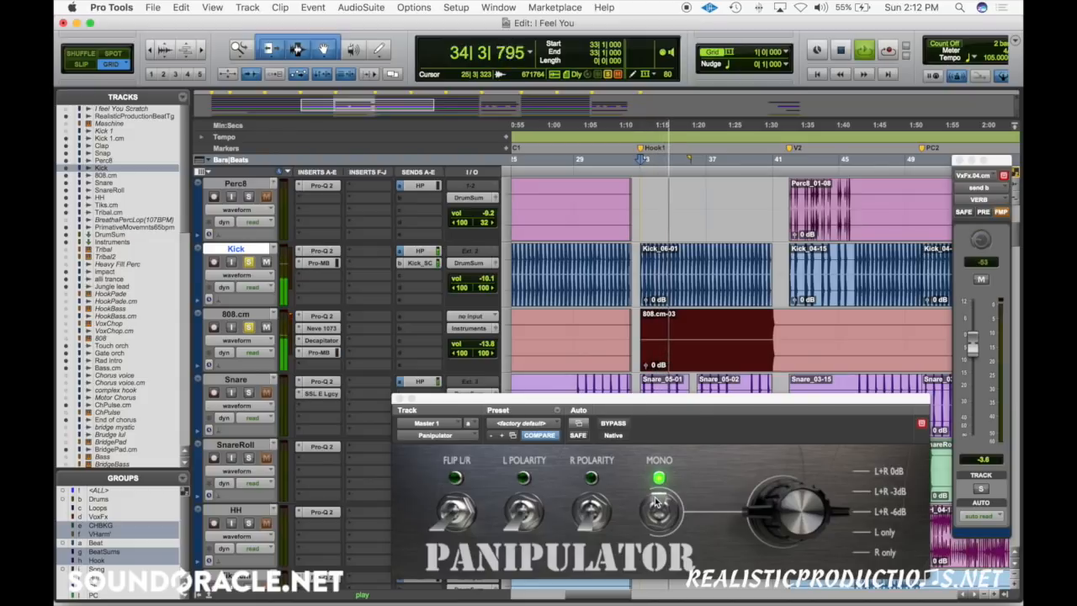
Step: Audition Kick and 808.cm with inserts bypassed at volumes -8.1 and -11.2, stopping playback and returning the volumes to -10.1 and -13.8
left_click(329, 252, "shift+super")
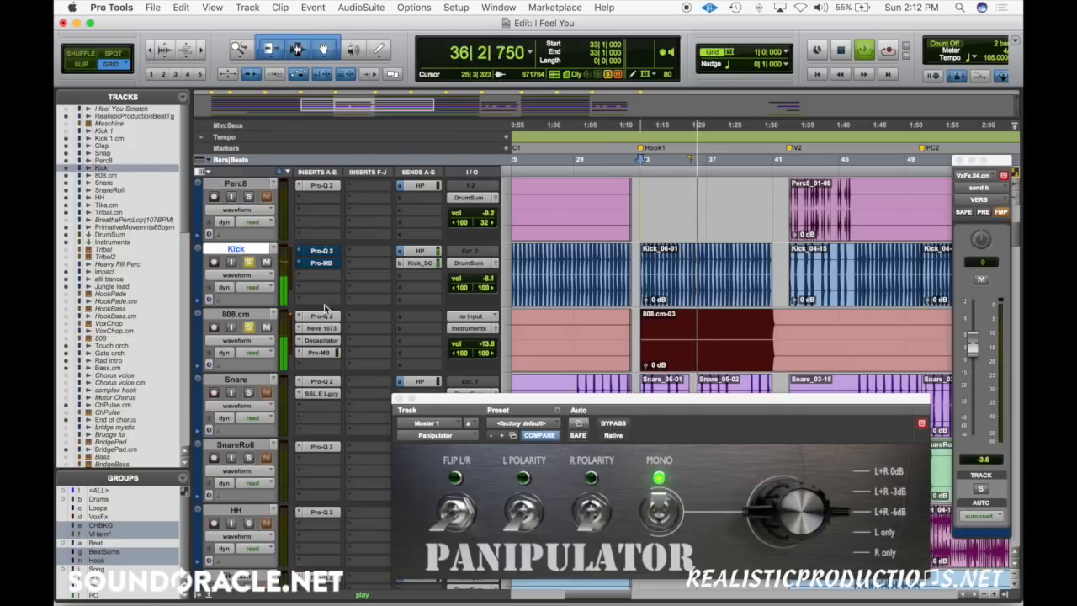
left_click(326, 317, "shift+super")
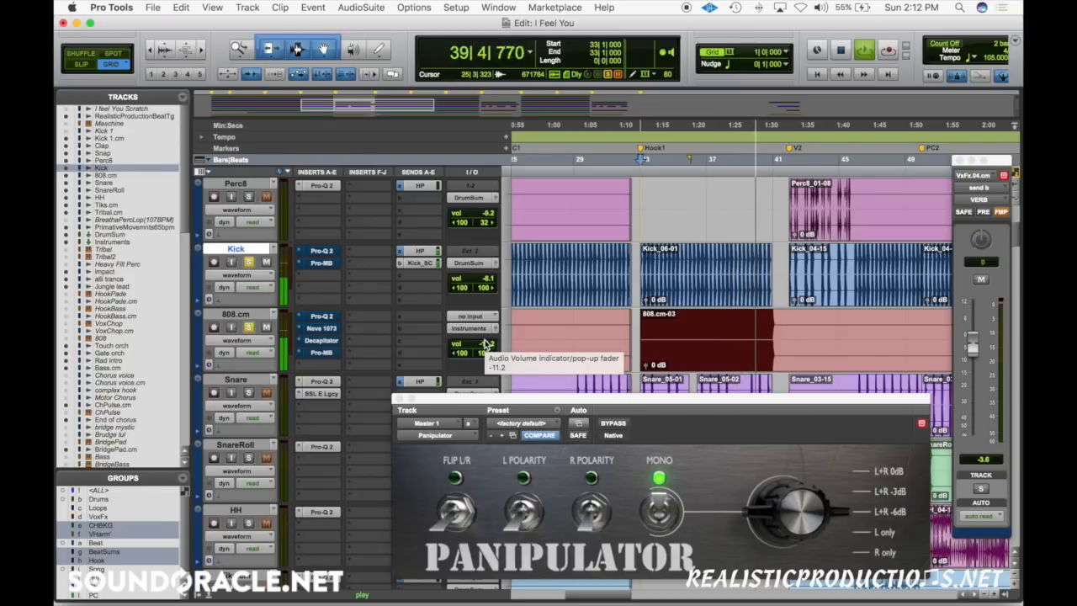
key("space")
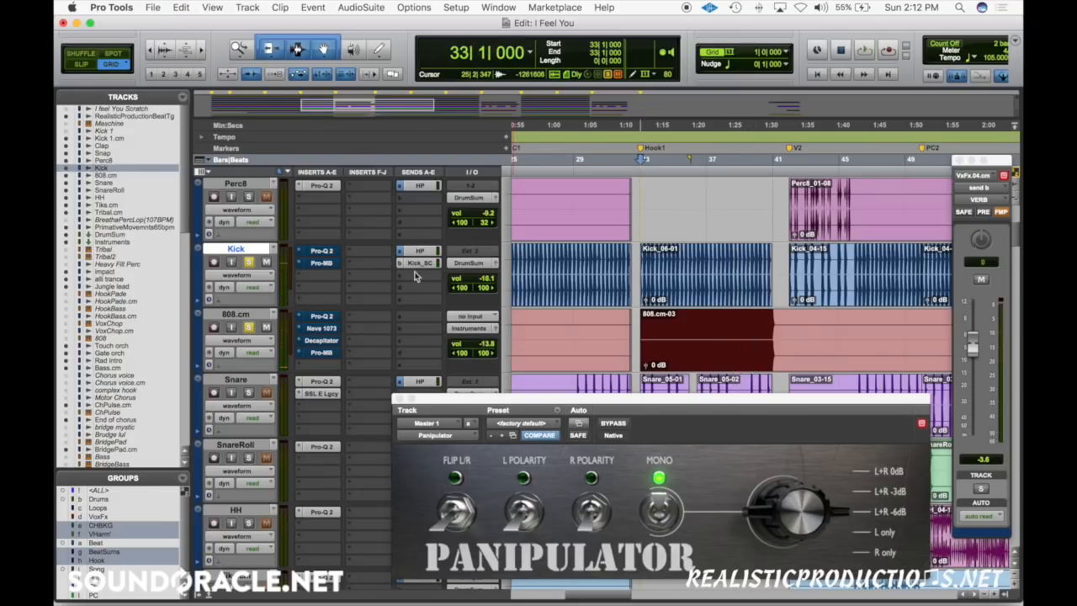
Step: Toggle the inserts on the Kick and 808.cm tracks back on and bypass them again
left_click(331, 255, "shift+super")
left_click(325, 318, "shift+super")
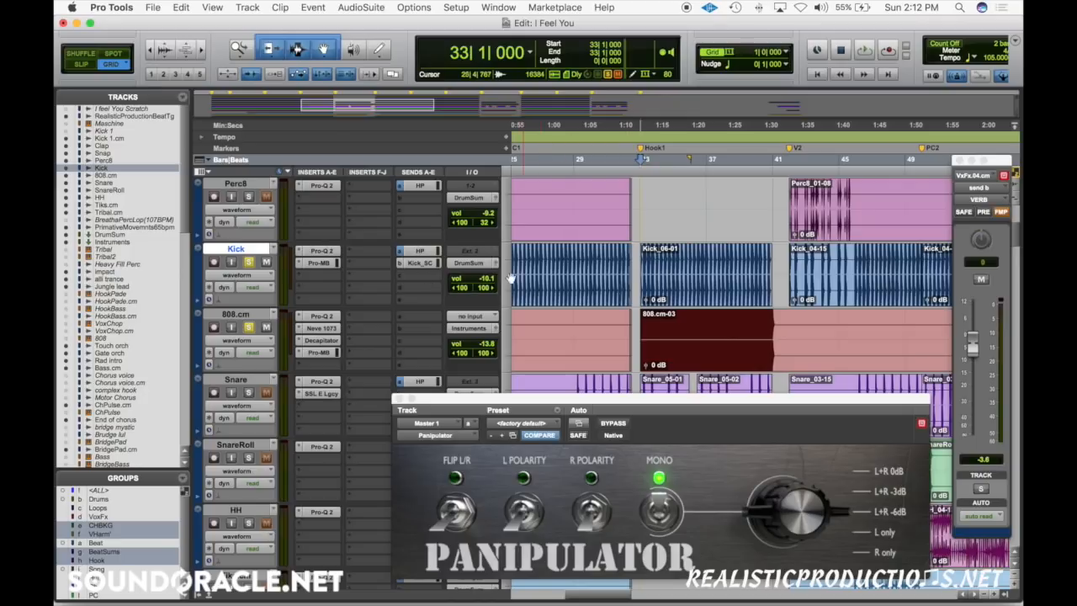
left_click(333, 256, "shift+super")
left_click(323, 325, "shift+super")
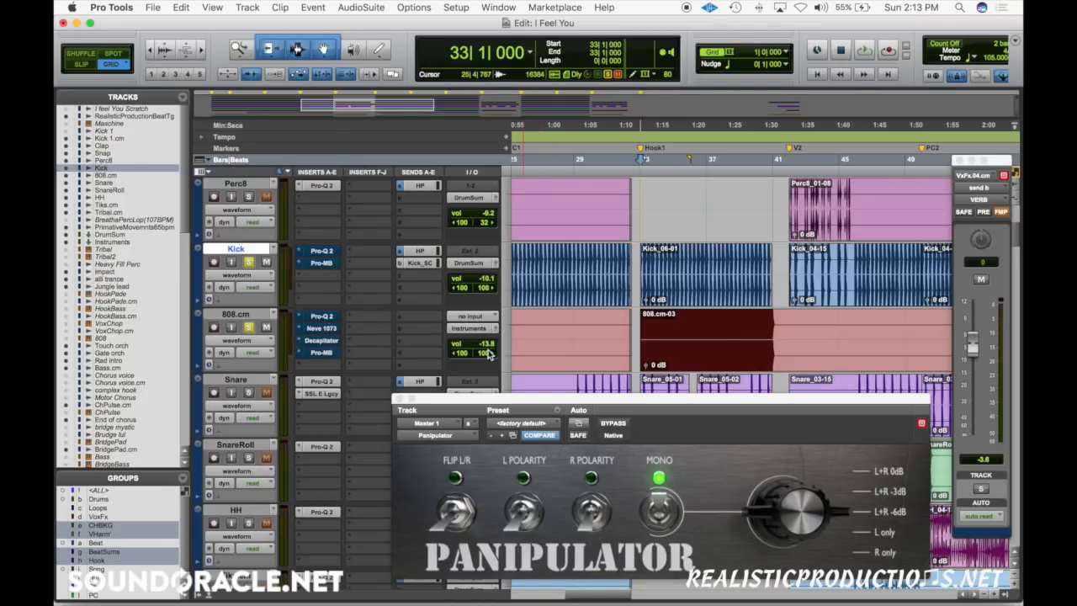
Step: Play Kick and 808.cm with inserts bypassed, lowering the Kick volume to -10.2 and the 808.cm volume to -14.8
key("space")
left_click_drag(487, 354, 488, 348)
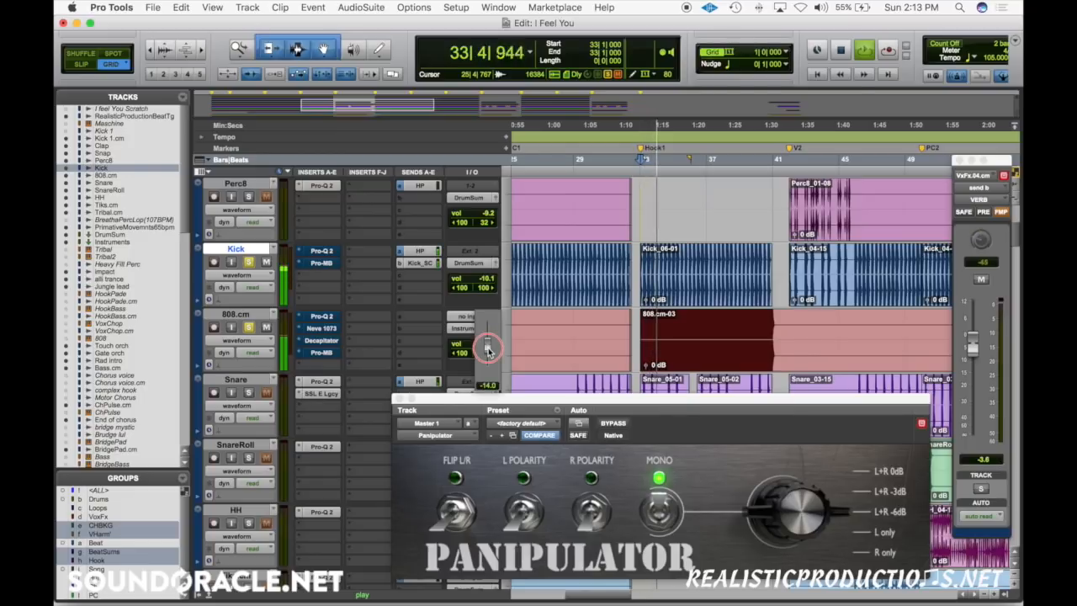
left_click(488, 281)
left_click_drag(487, 282, 486, 286)
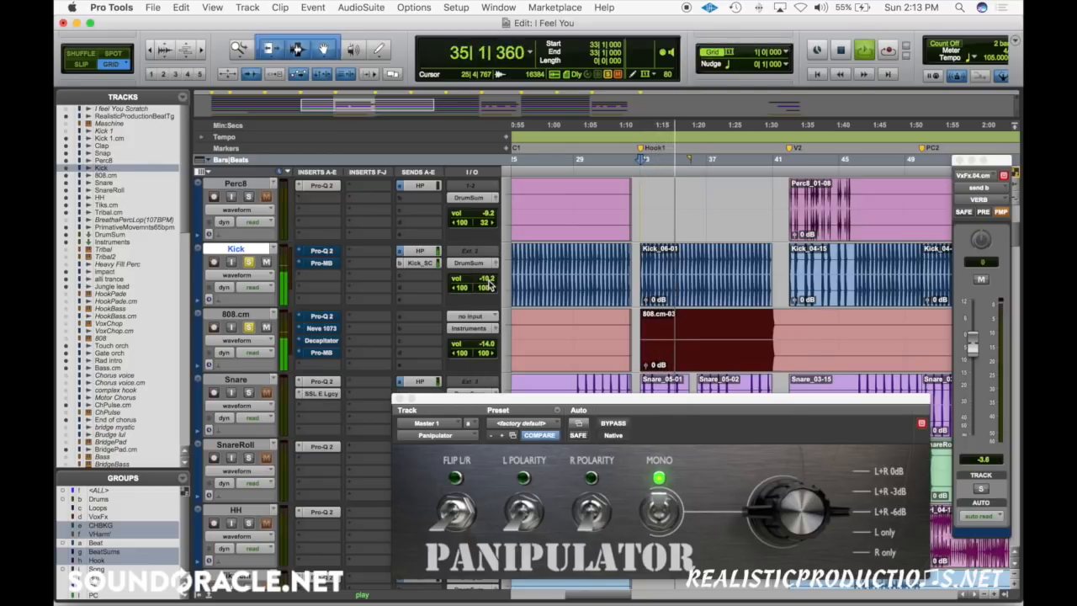
left_click(484, 346)
left_click_drag(483, 346, 482, 356)
key("space")
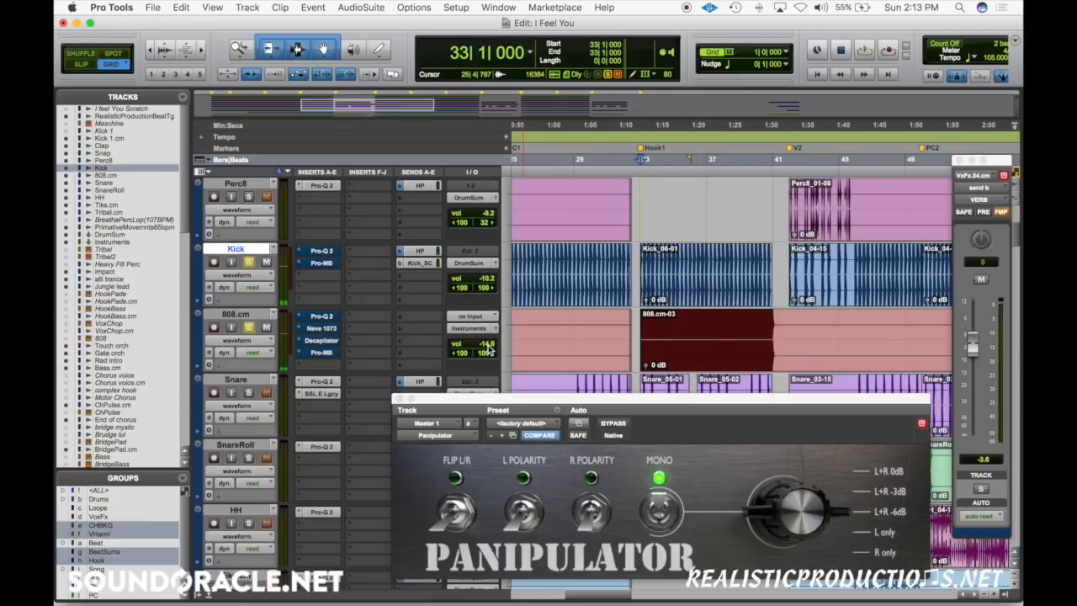
left_click_drag(490, 346, 486, 351)
Step: Play the bypassed Kick and 808.cm from bar 33, stop, reactivate both tracks' inserts and play again
key("space")
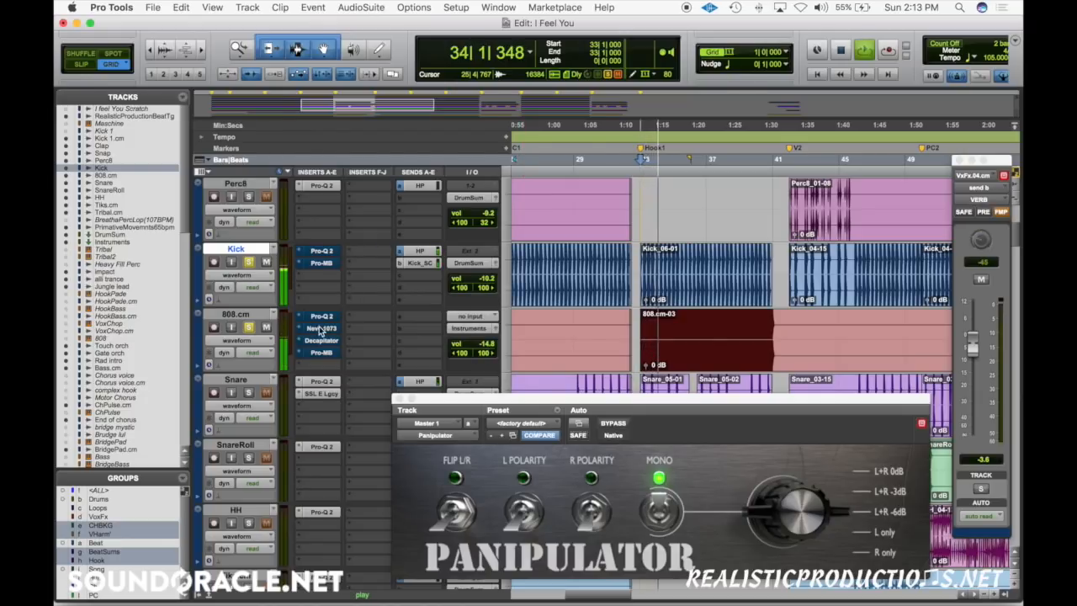
key("space")
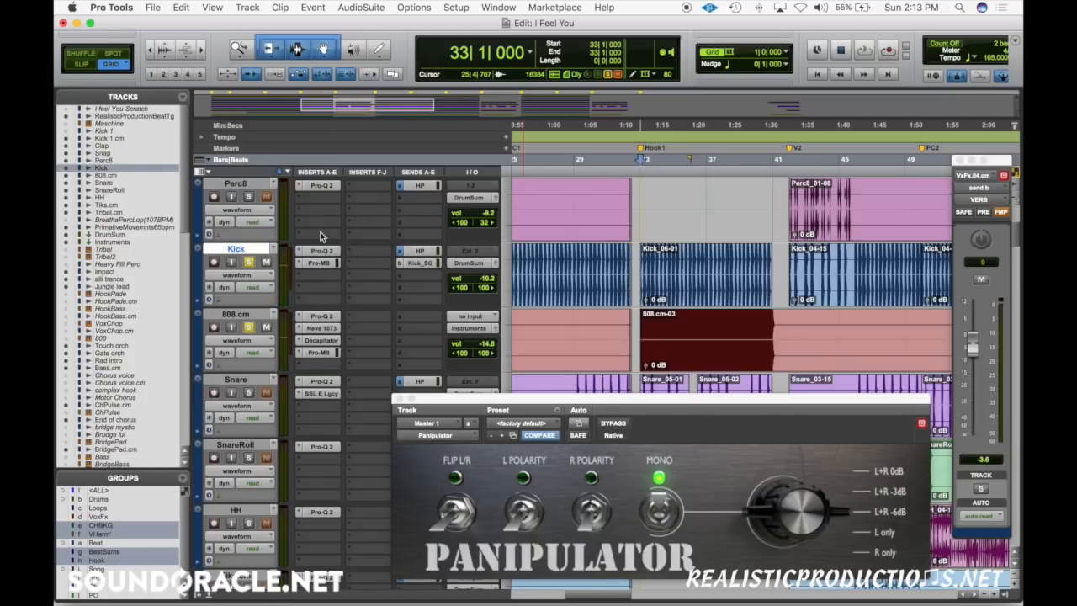
key("space")
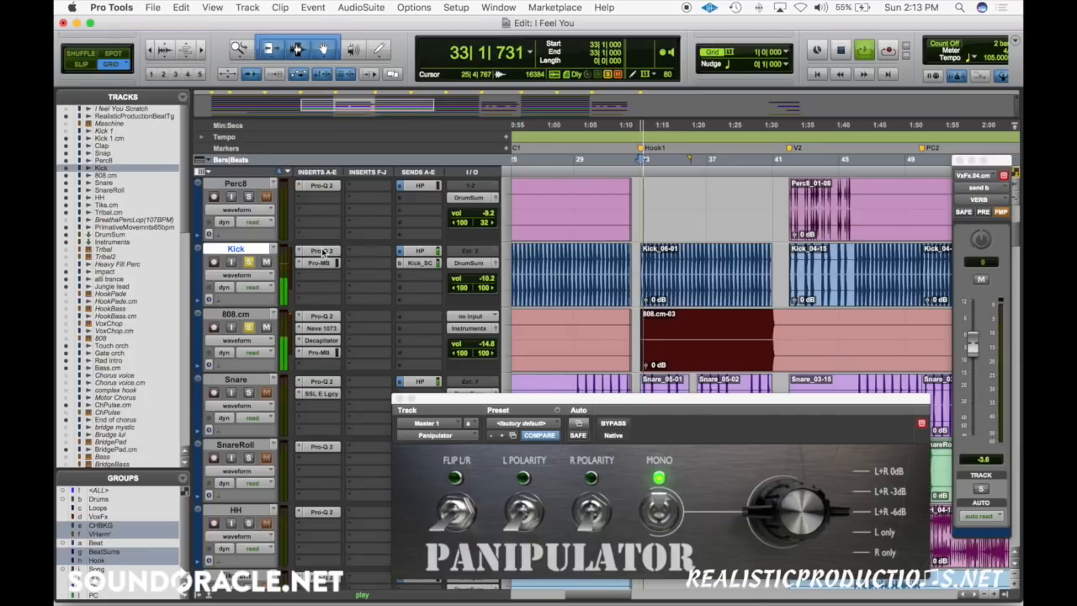
Step: Examine the Kick track's Pro-Q 2 curve during playback, stop playback, and close the plug-in
left_click(323, 252)
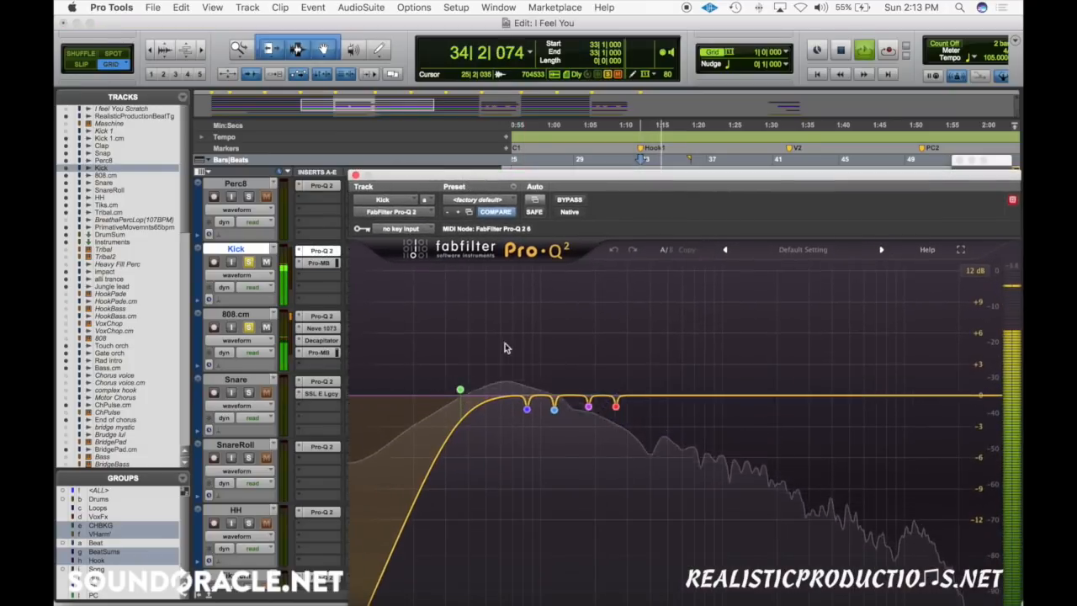
key("space")
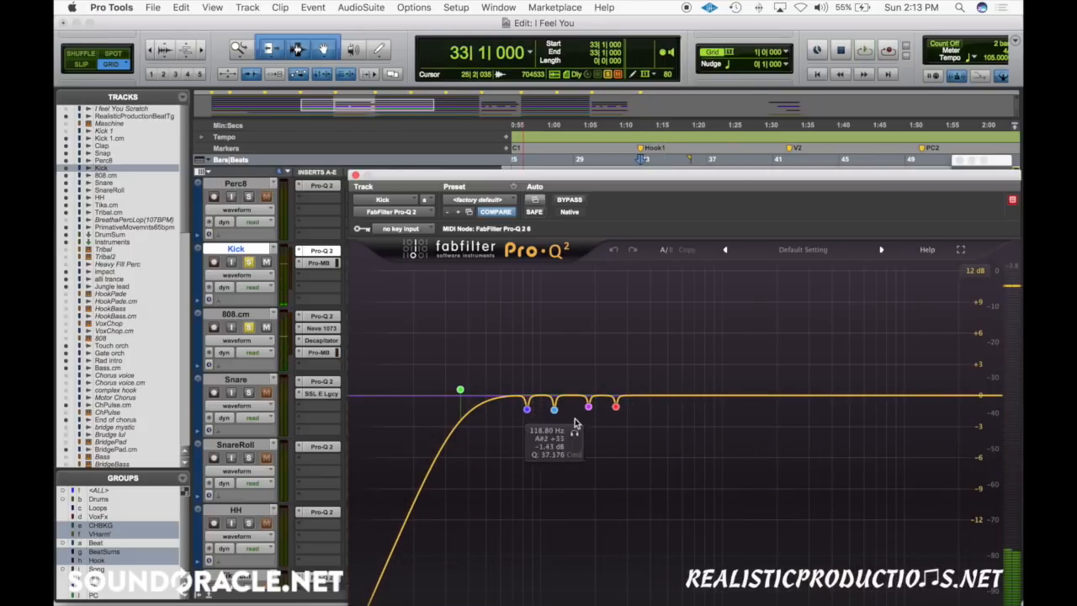
left_click(355, 174)
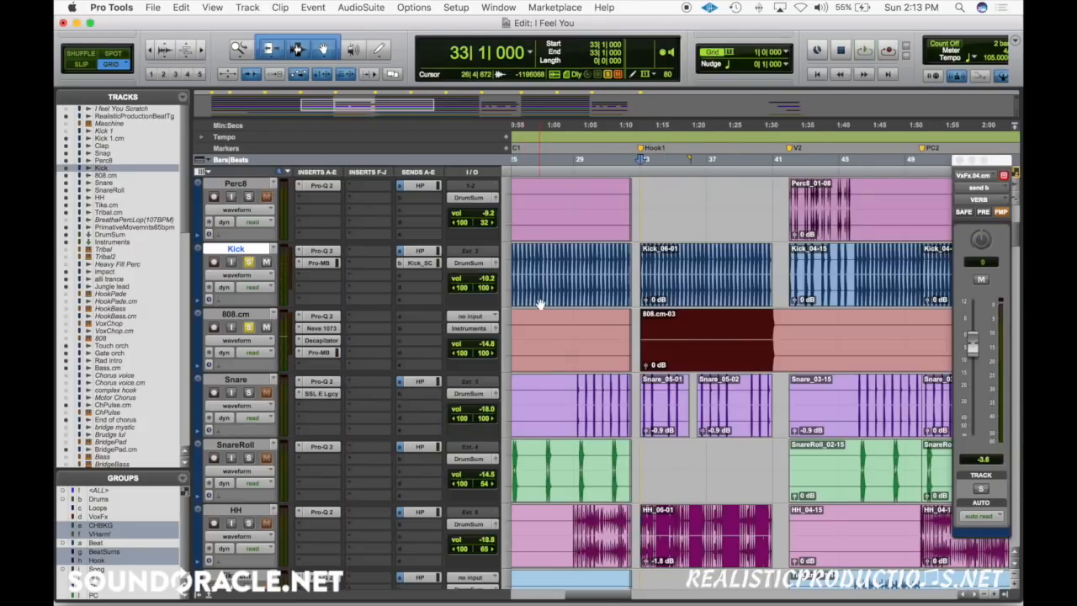
Step: Clear the Kick and 808.cm solos and open the Panipulator on the Master 1 track
scroll(540, 304, "left", 3)
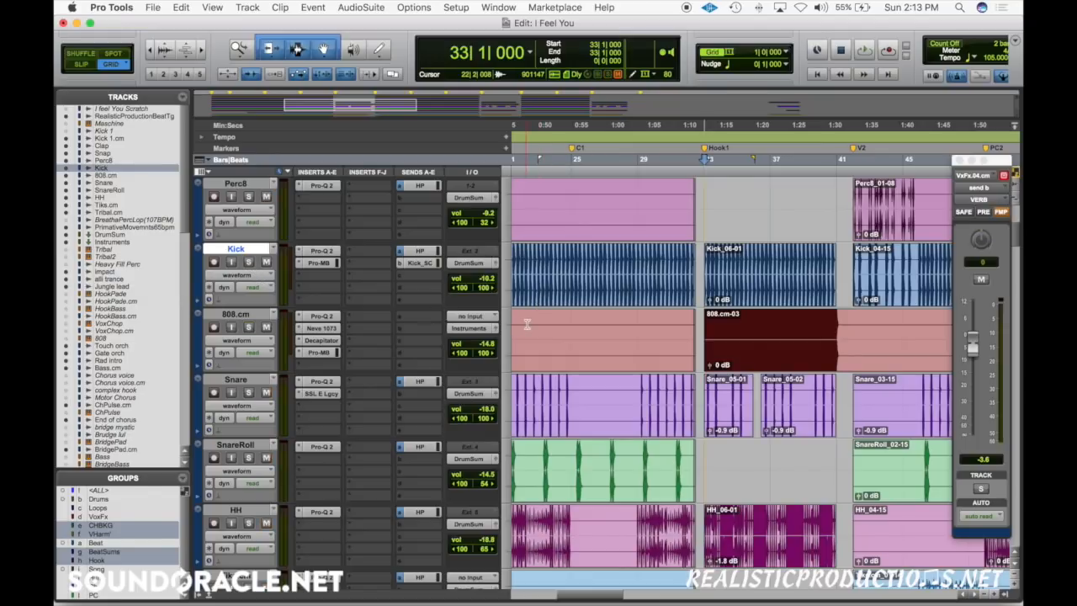
scroll(589, 339, "down", 5)
scroll(591, 339, "down", 10)
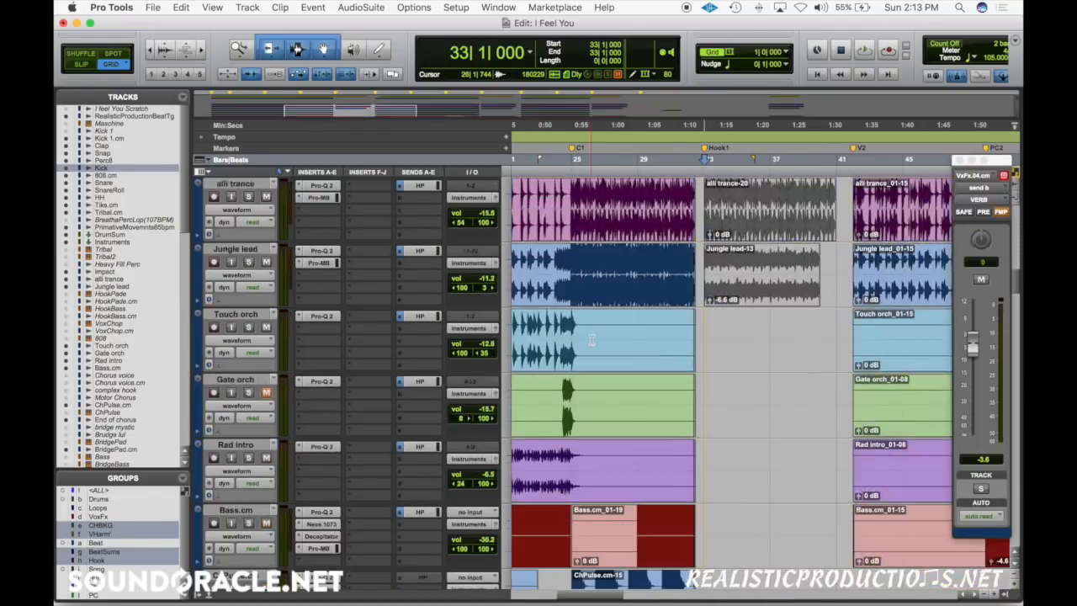
scroll(564, 386, "down", 10)
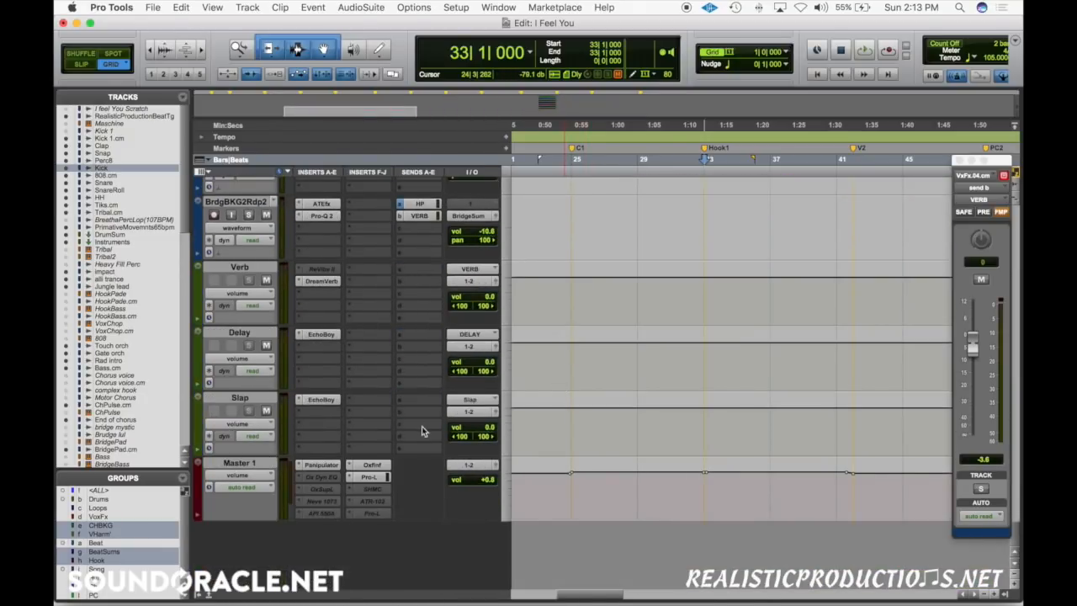
left_click(319, 465)
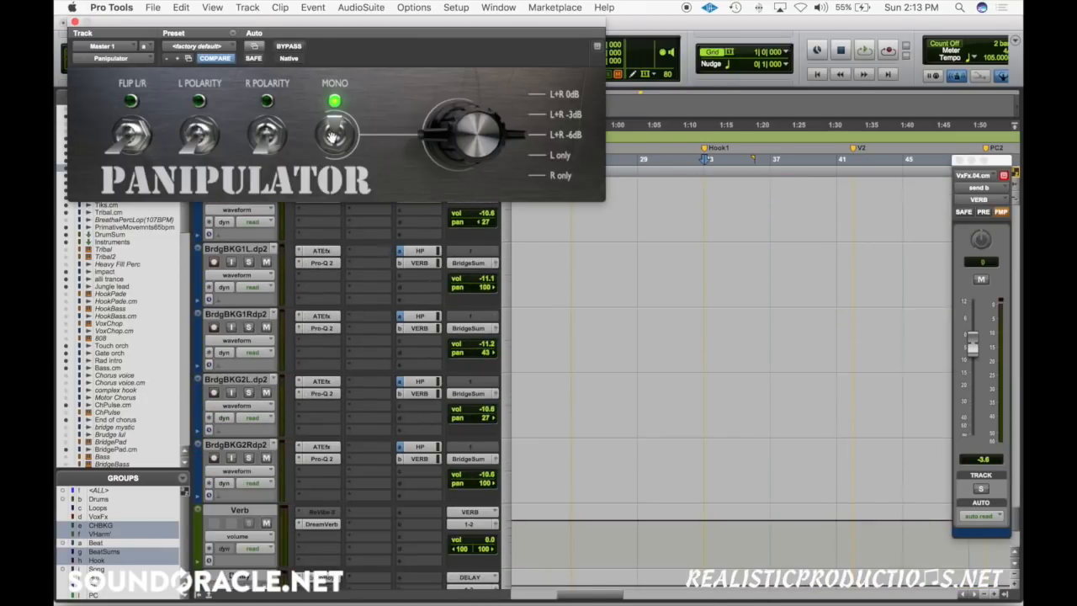
Step: Switch the Panipulator's Mono off, solo the Jungle lead track, and audition it in stereo from bar 19
scroll(631, 291, "up", 6)
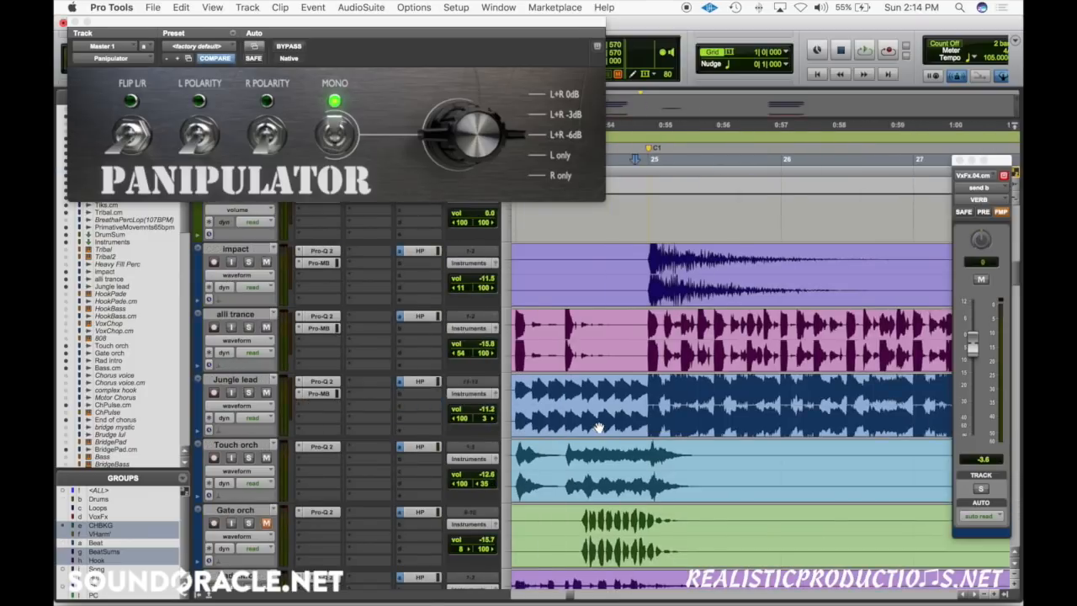
left_click(646, 392)
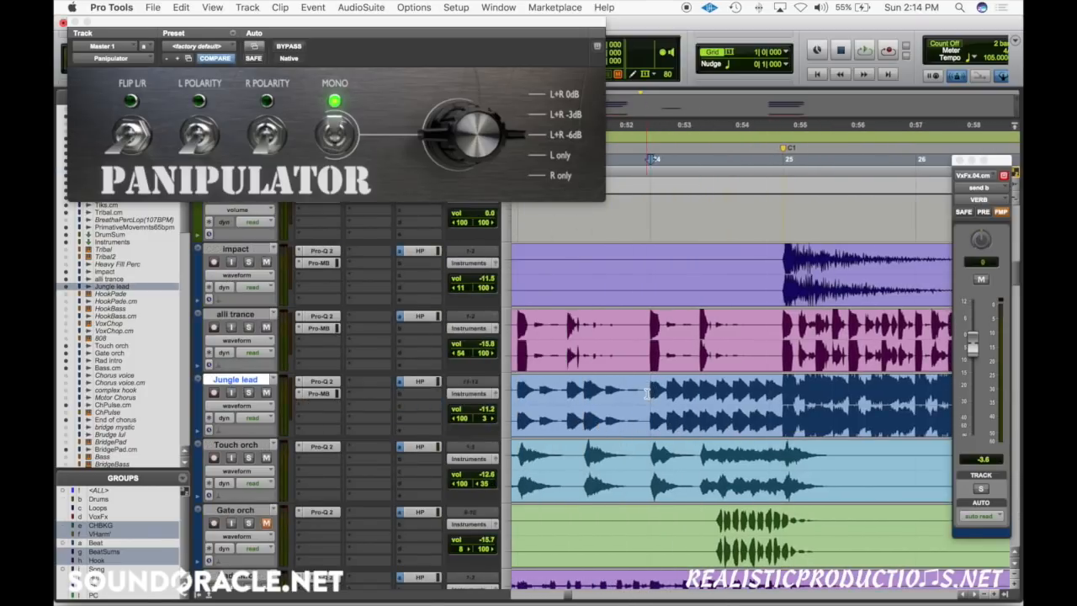
left_click(336, 136)
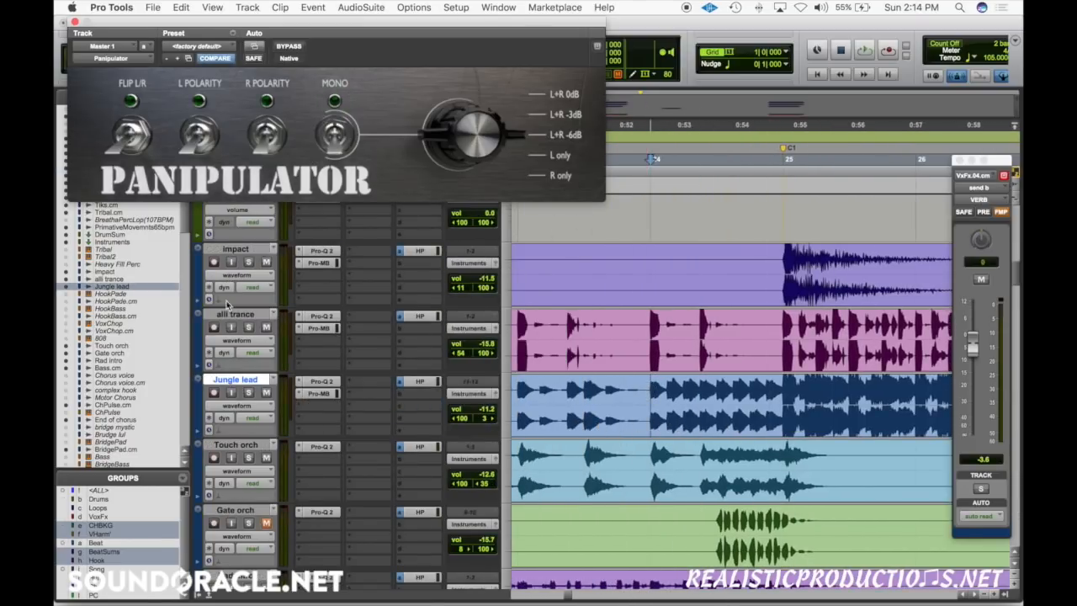
left_click(248, 393)
scroll(529, 404, "left", 5)
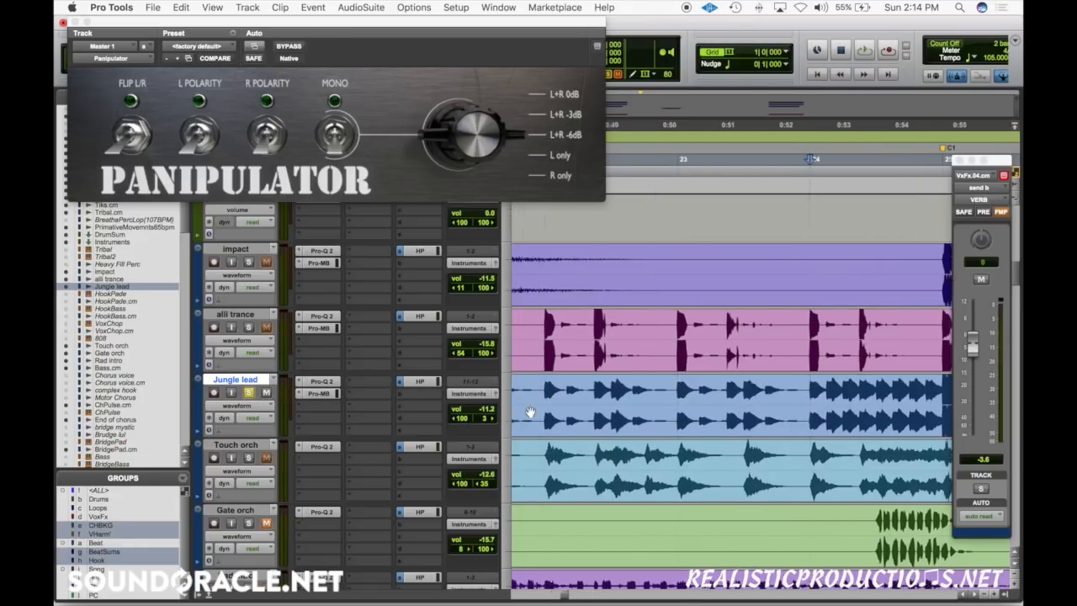
scroll(556, 389, "right", 5)
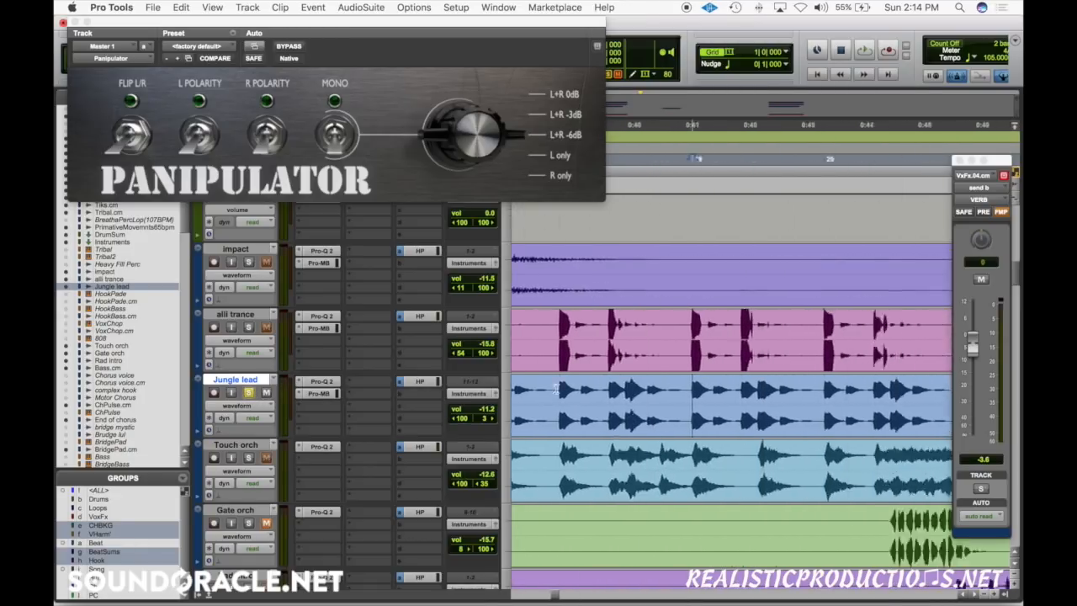
key("space")
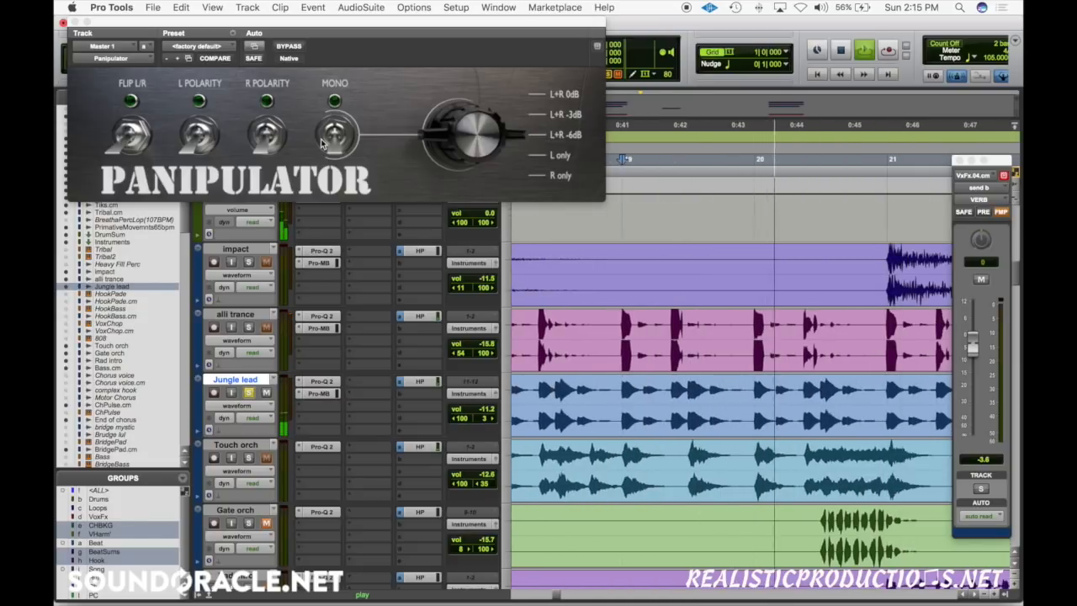
key("space")
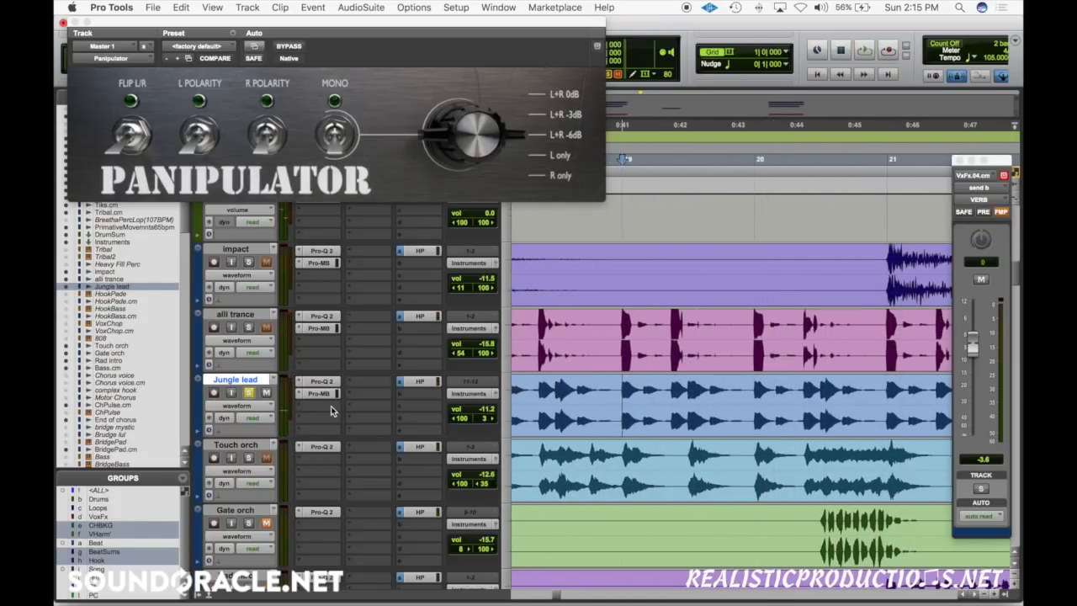
Step: Insert the stereo SoundToys MicroShift plug-in below Pro-MB on the Jungle lead track
left_click(328, 407)
mouse_move(364, 466)
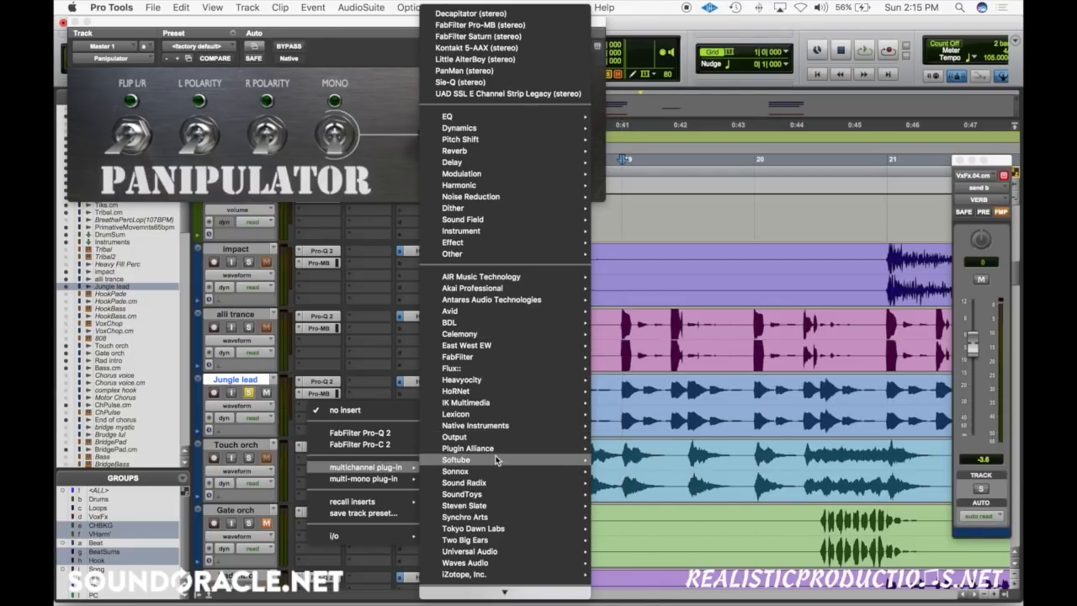
scroll(490, 485, "down", 1)
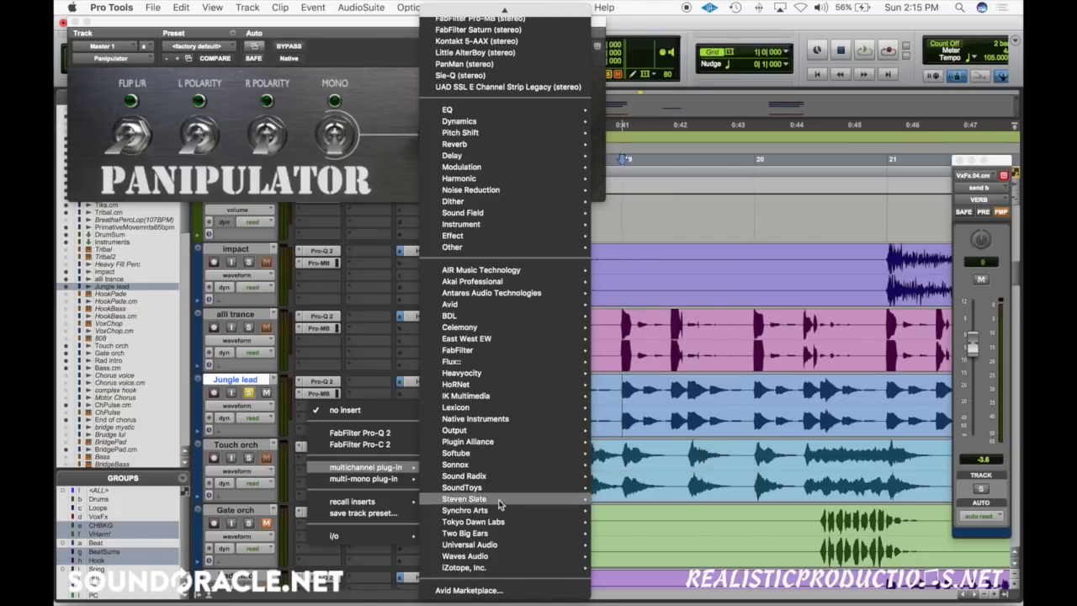
mouse_move(506, 489)
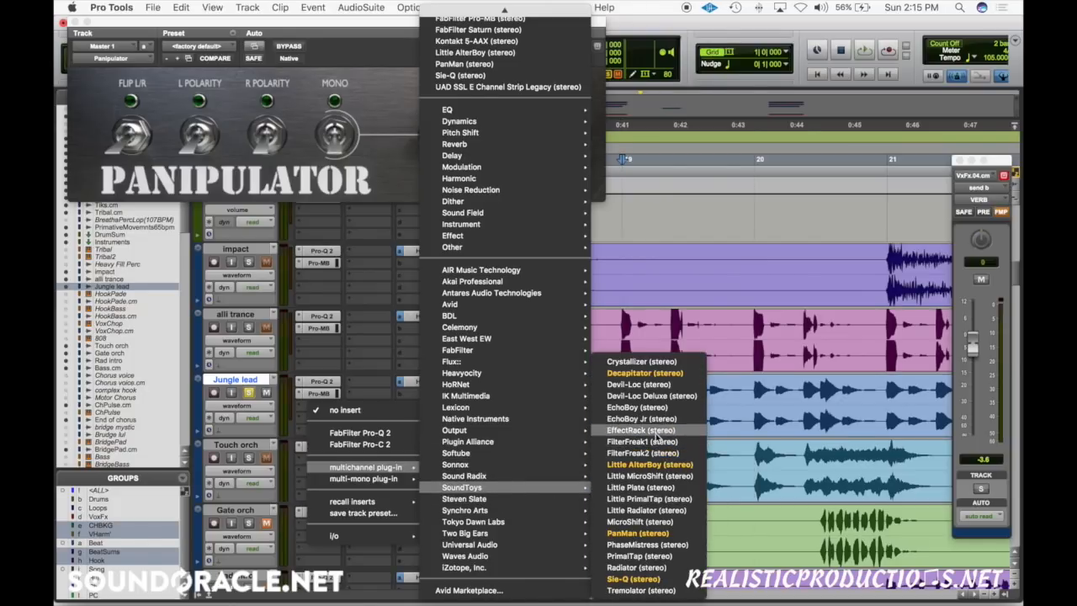
left_click(648, 523)
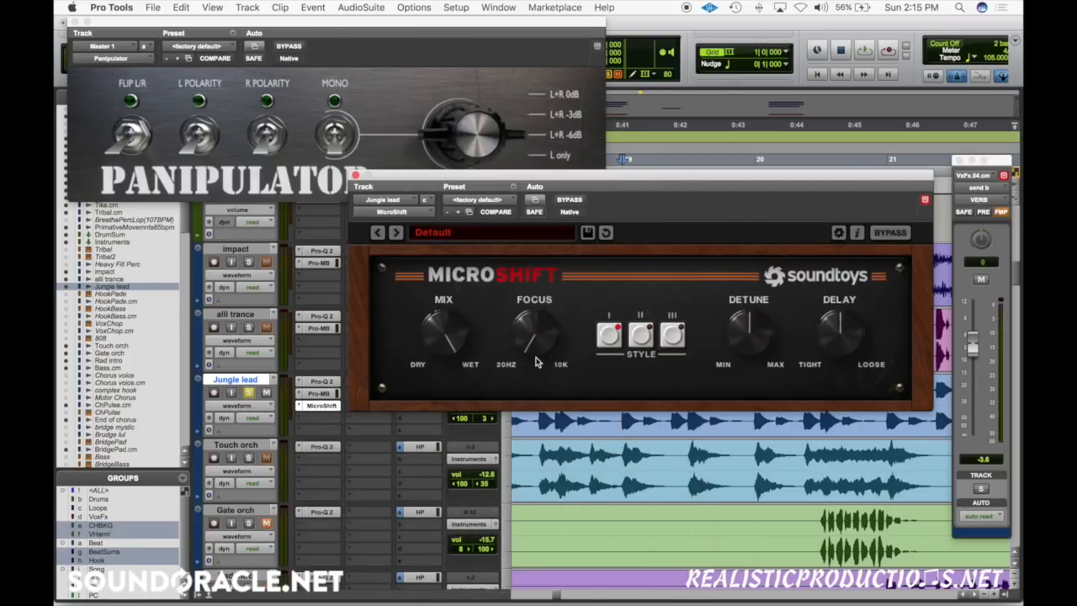
Step: Play Jungle lead with MicroShift, switch the Panipulator's Mono on, bypass and reactivate MicroShift for comparison, and stop playback
key("space")
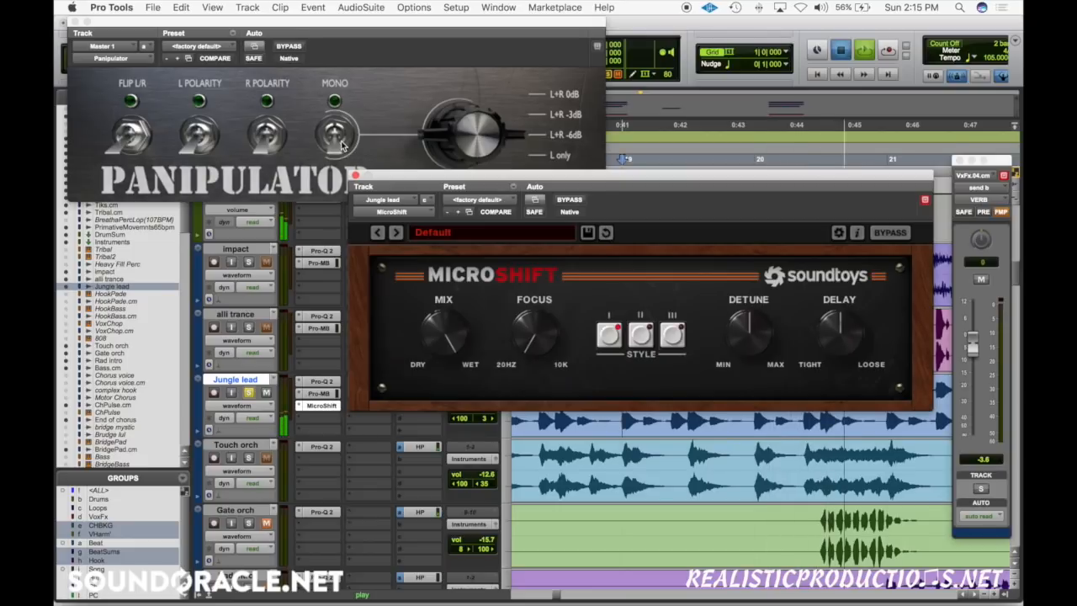
left_click(337, 134)
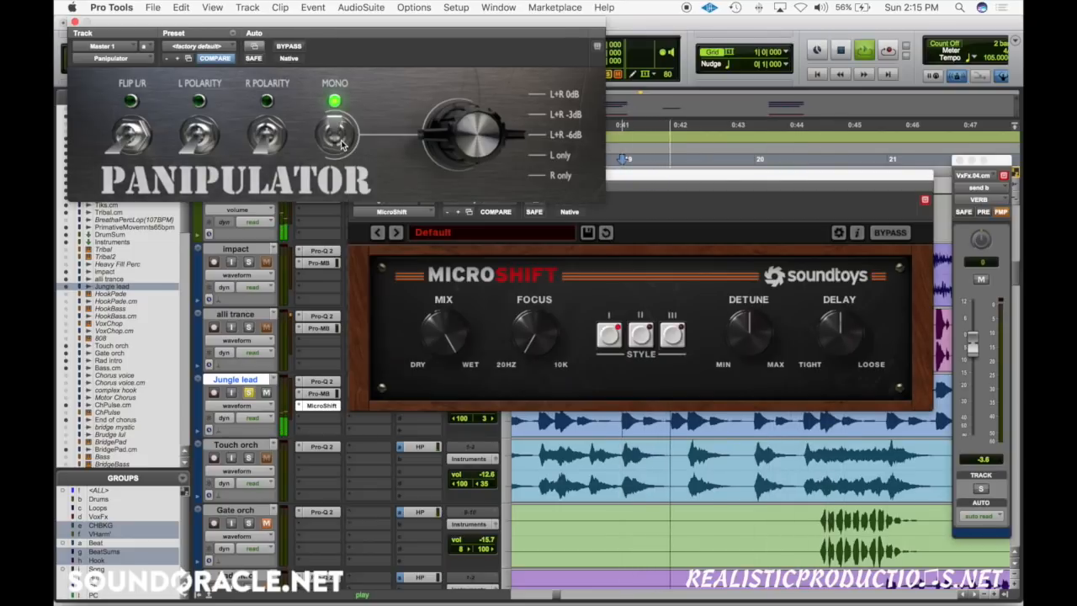
left_click(548, 211)
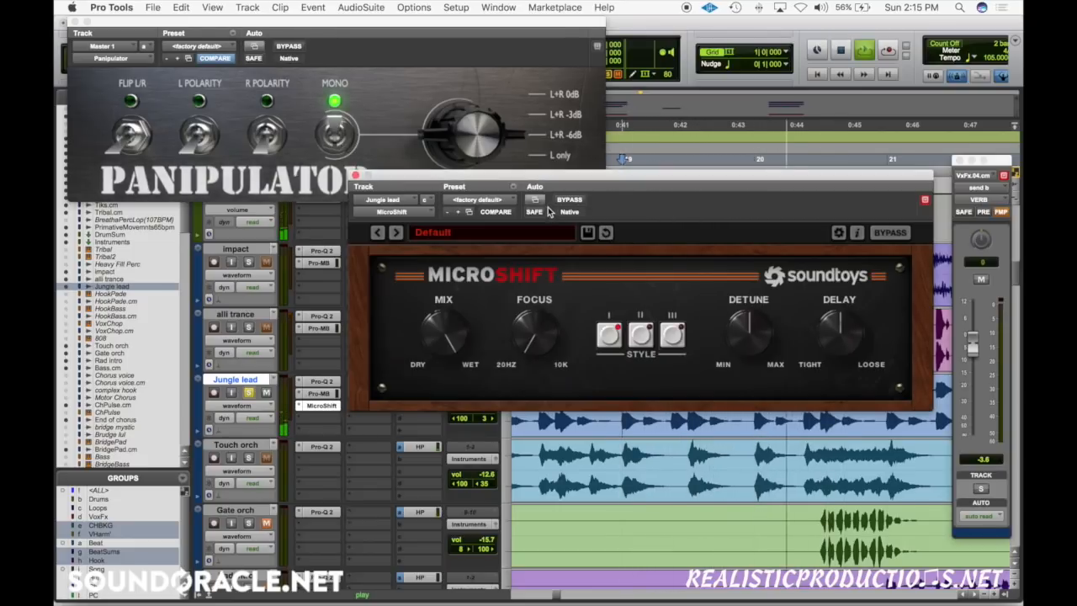
left_click(572, 200)
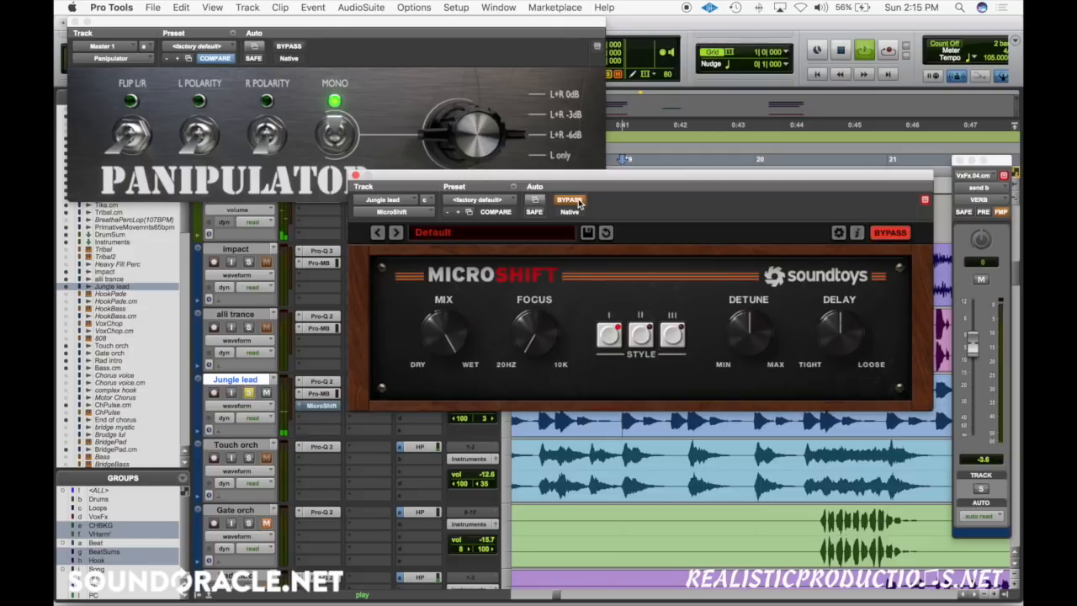
left_click(569, 200)
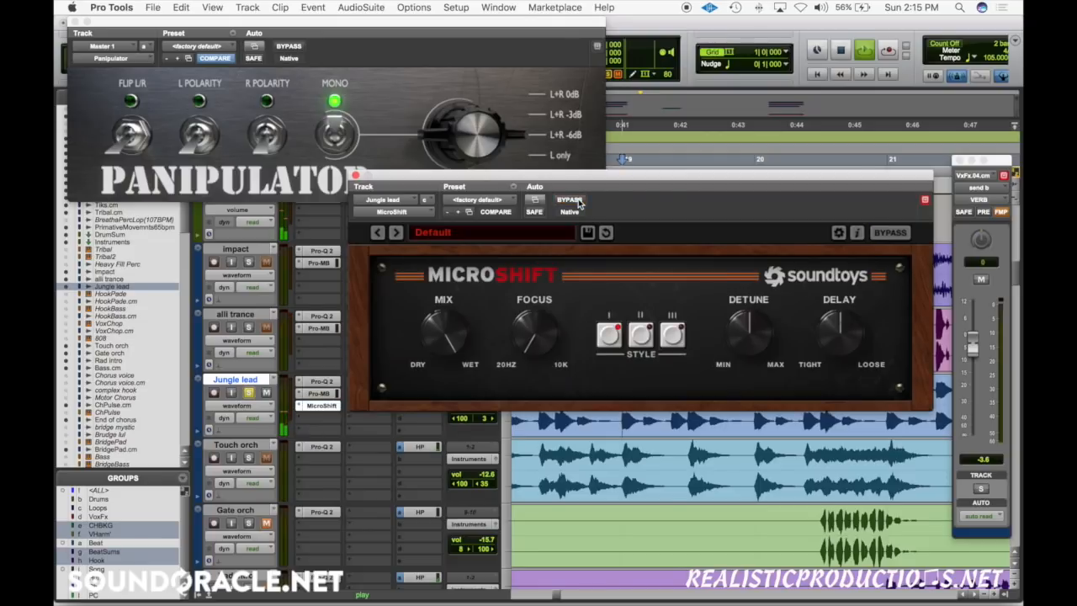
key("space")
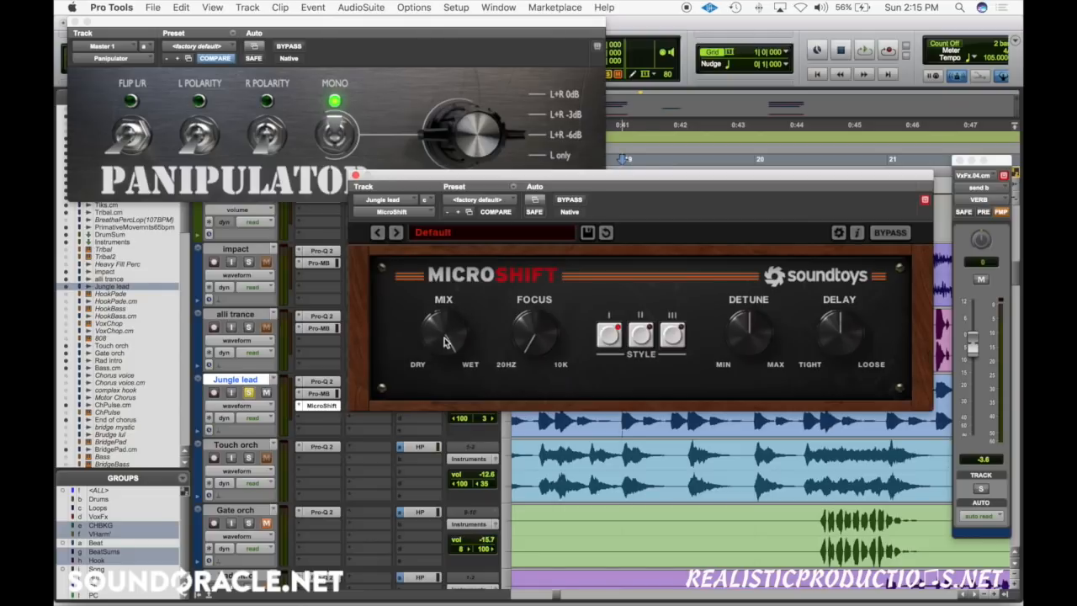
Step: Move the MicroShift window clear of the Panipulator and close it, leaving the effect inserted on Jungle lead
left_click_drag(444, 341, 467, 360)
left_click_drag(390, 189, 393, 275)
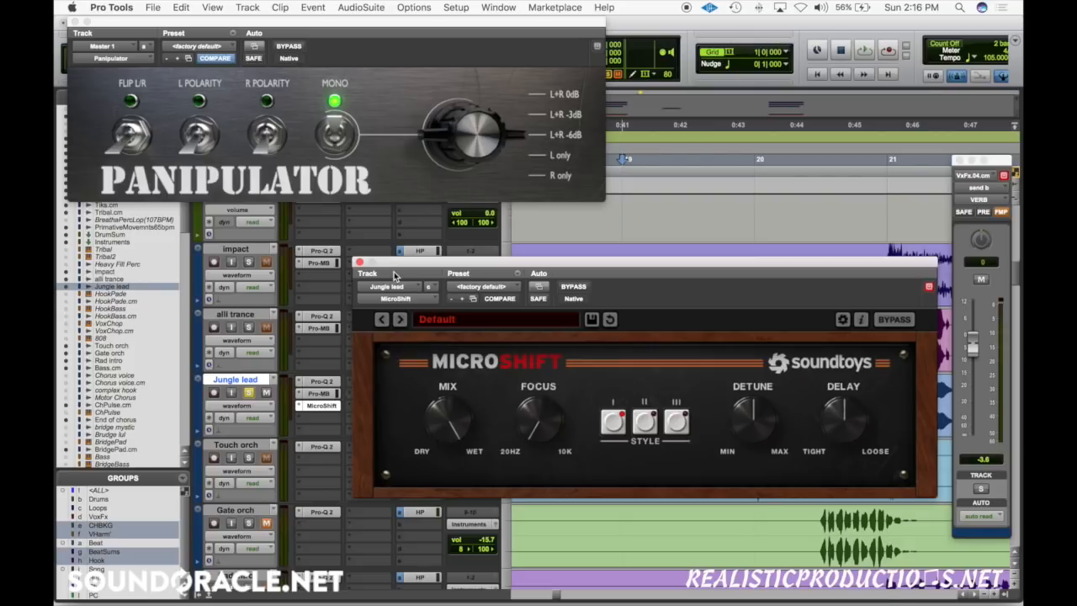
left_click(357, 261)
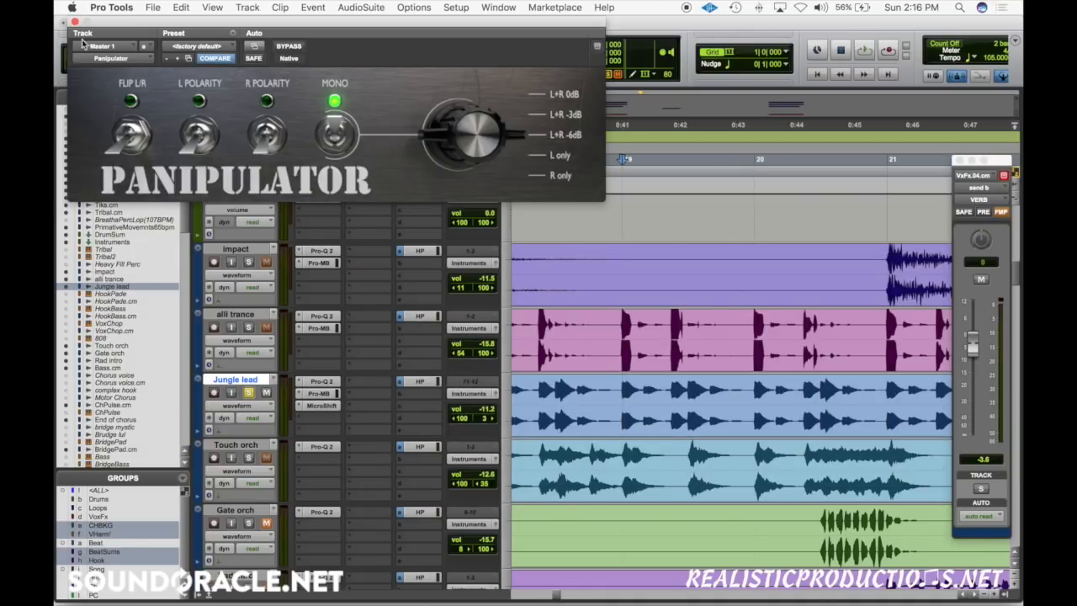
Step: Create one new VCA master track directly below the VerseVox.08 vocal track
scroll(524, 441, "down", 3)
scroll(524, 441, "down", 20)
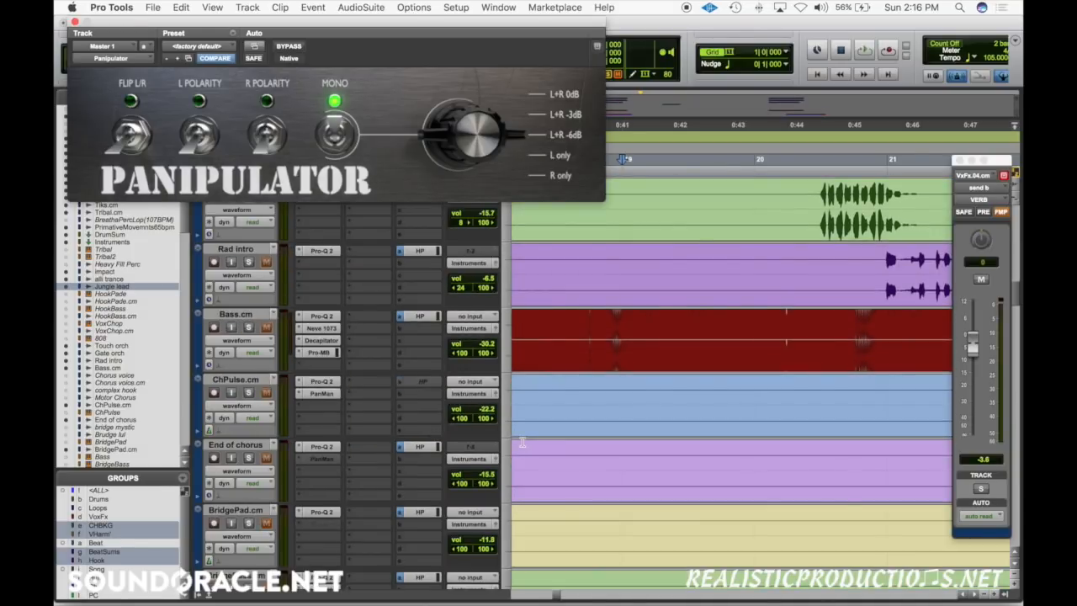
scroll(521, 441, "up", 2)
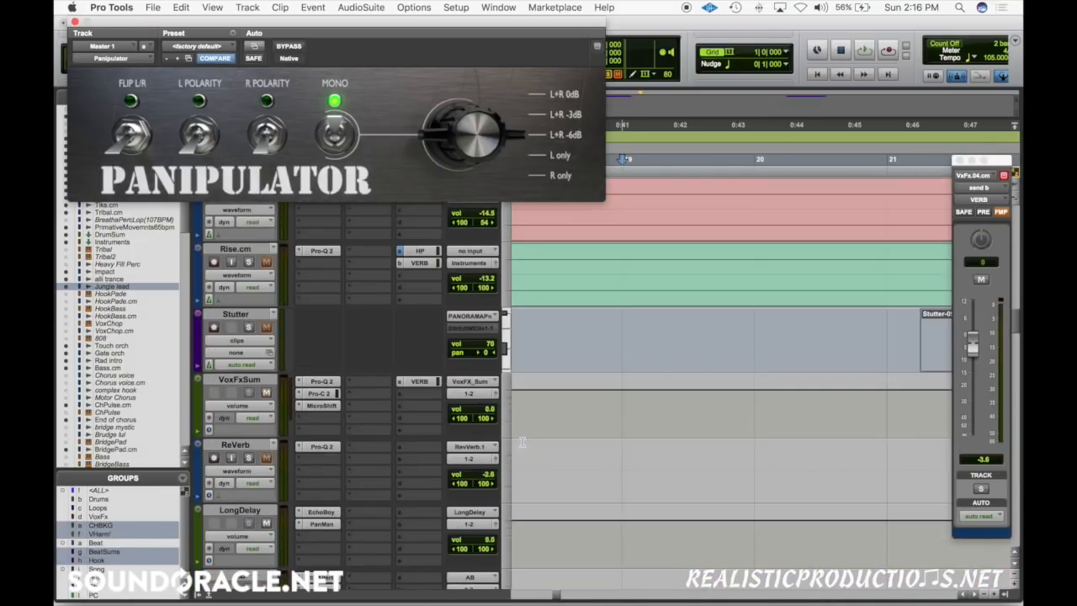
key("r")
key("r")
scroll(798, 444, "down", 8)
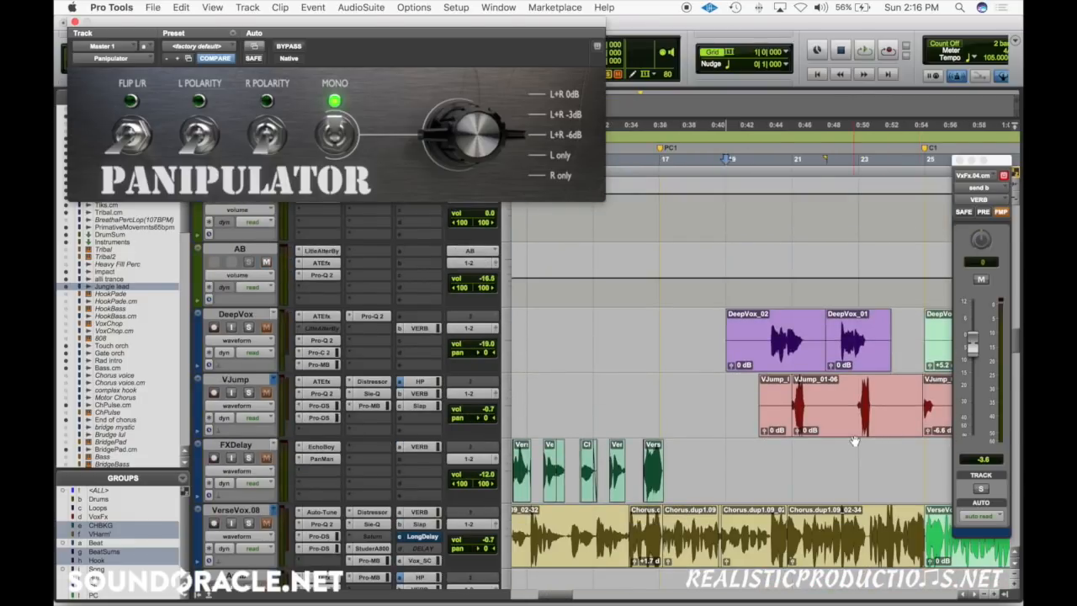
scroll(853, 441, "down", 4)
scroll(854, 441, "left", 2)
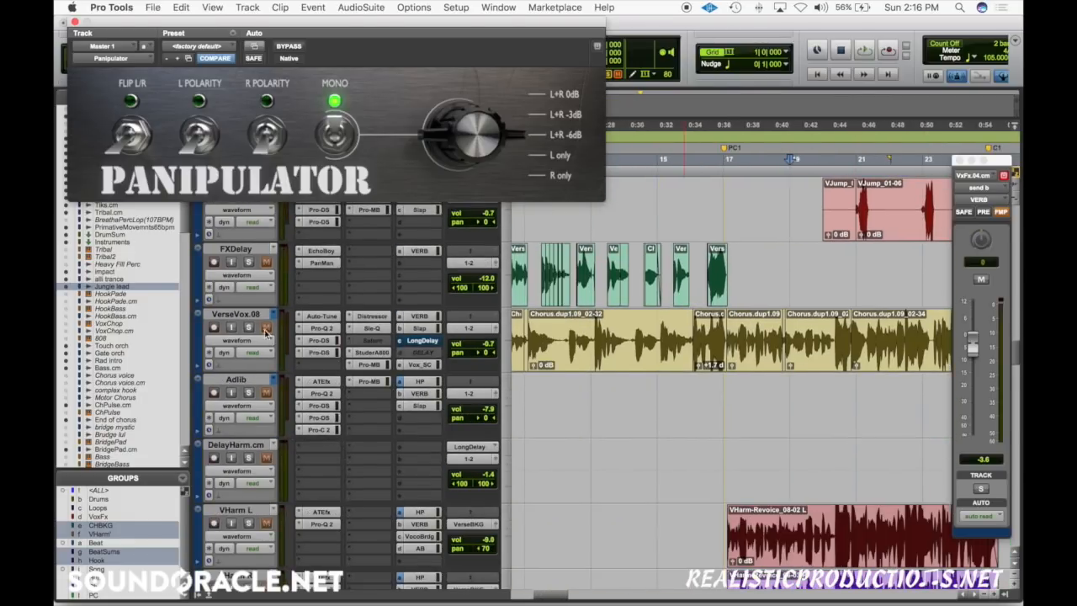
left_click(244, 315)
key("super+shift+n")
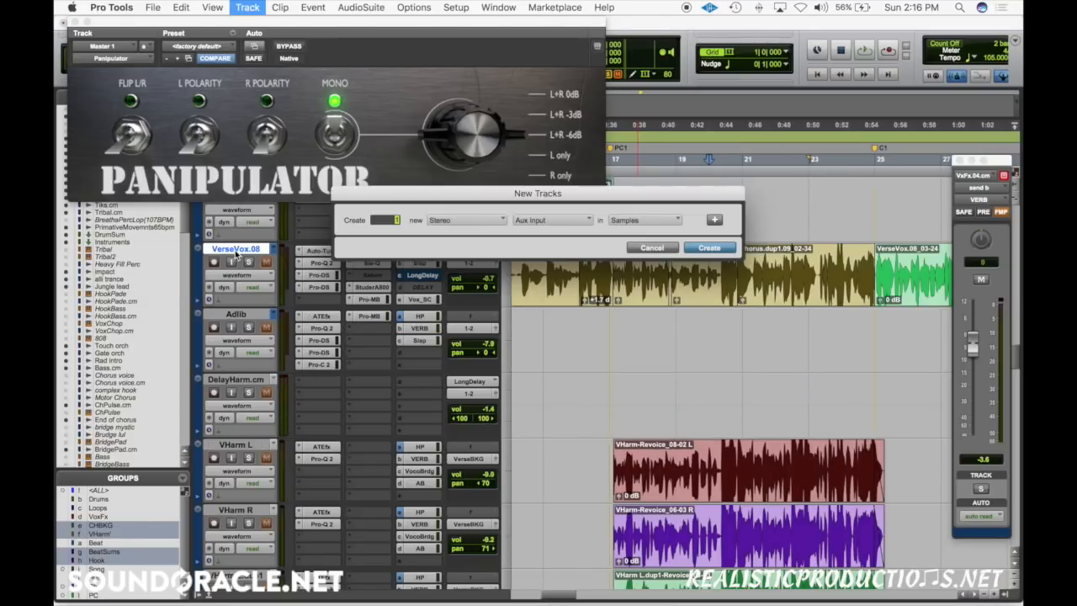
key("super+Down")
key("Return")
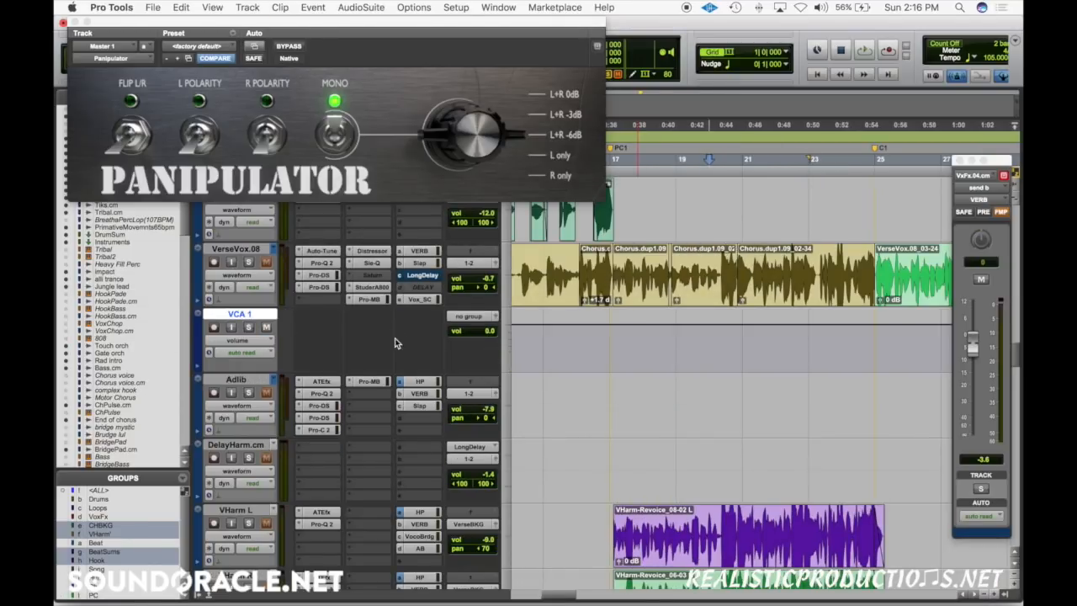
Step: Assign VCA 1 to the Vox group and switch VerseVox.08's track view to volume
left_click(217, 251)
left_click(471, 317)
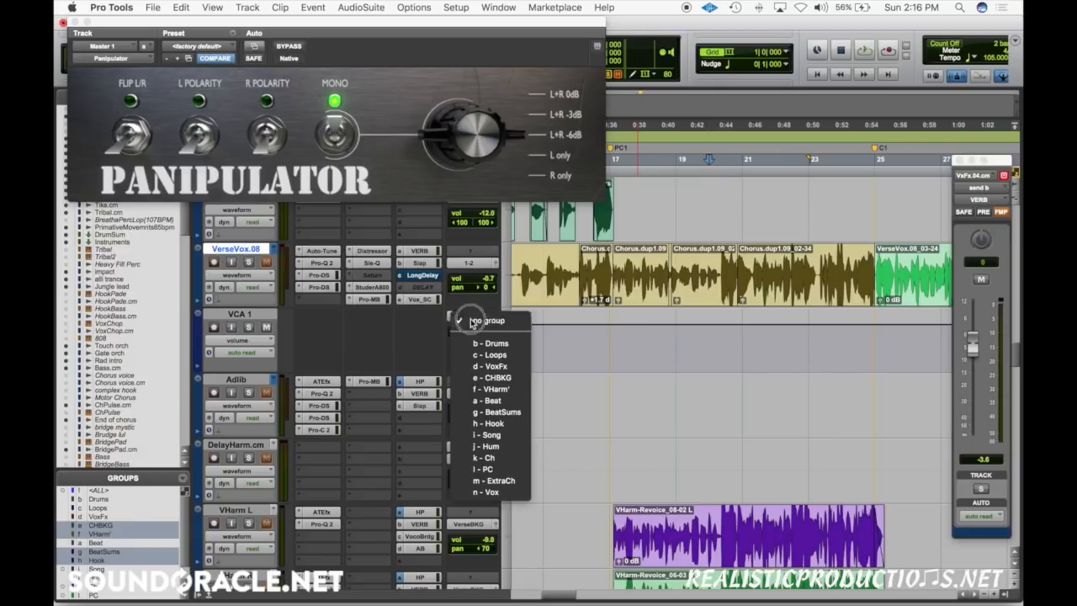
left_click(576, 337)
left_click(545, 336)
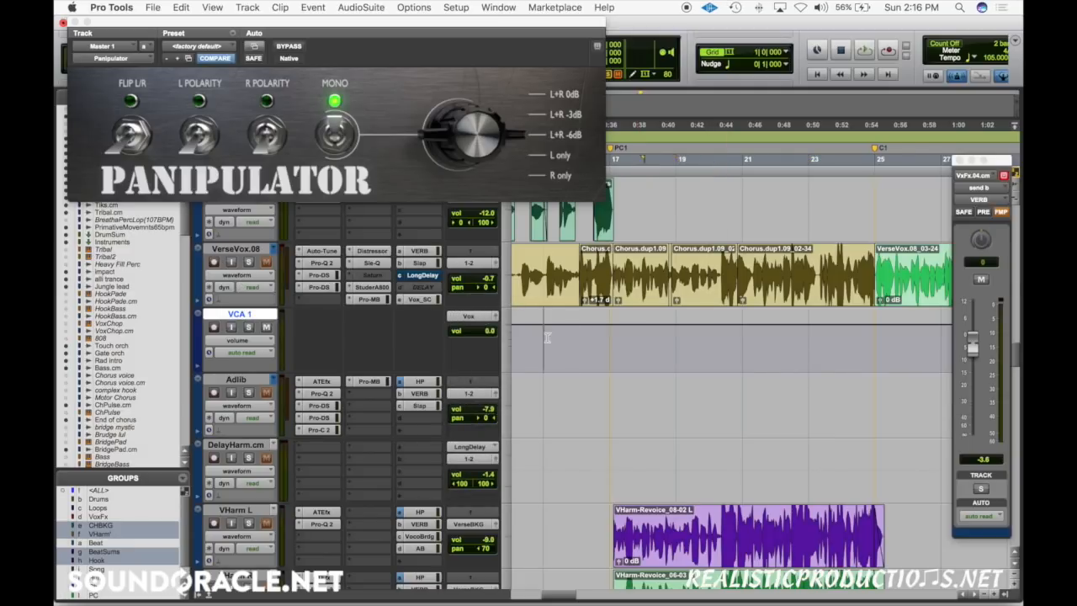
left_click(241, 275)
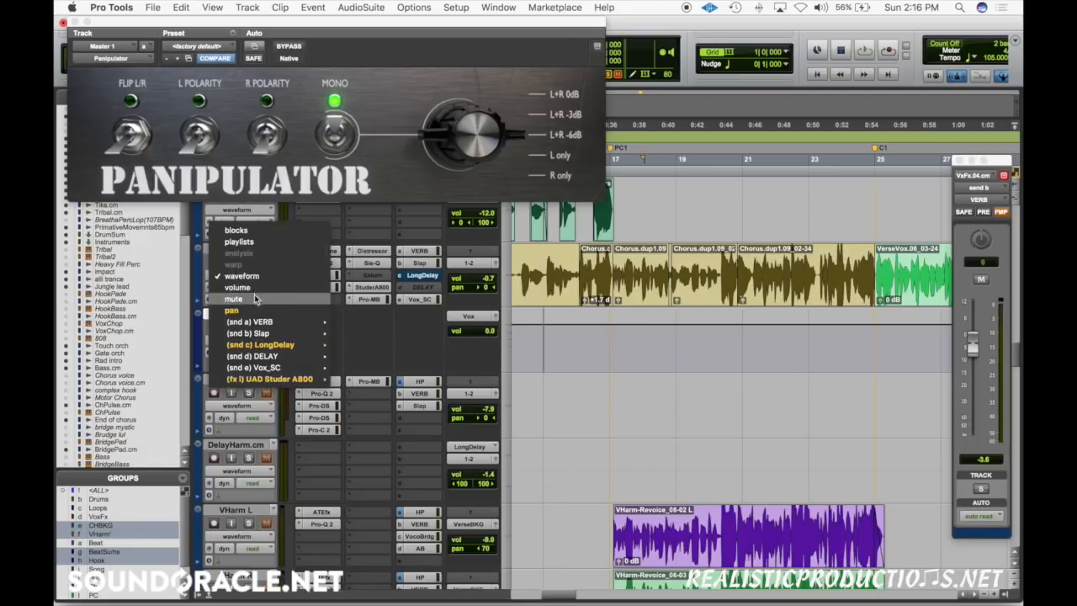
left_click(248, 290)
Step: Try adding volume automation breakpoints on VerseVox.08 between about bars 17 and 20
left_click(712, 260, "super")
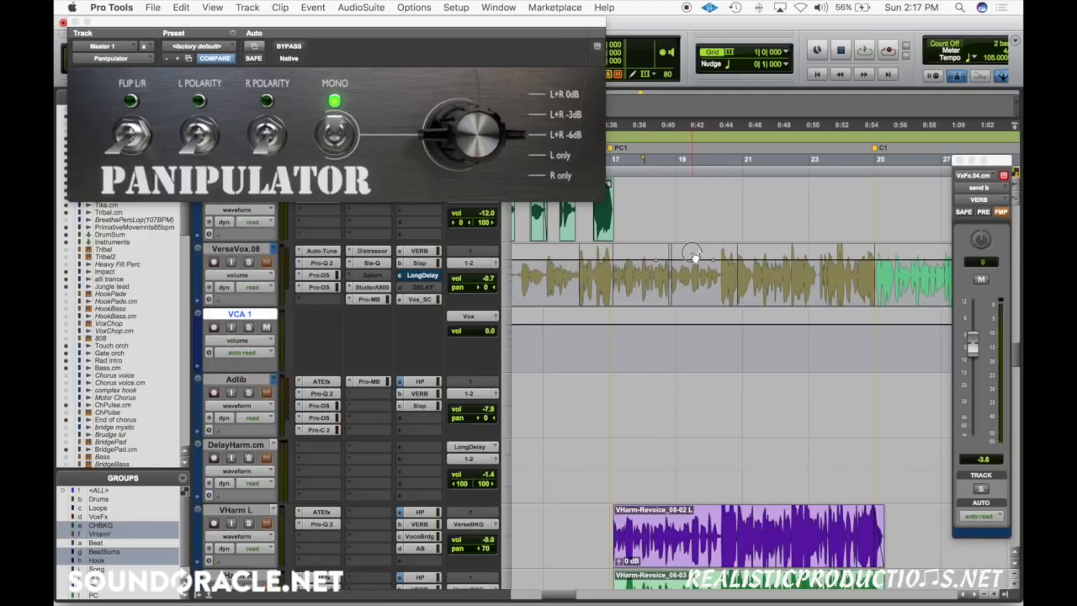
left_click(656, 260, "super")
left_click(630, 261, "super")
left_click(630, 286)
left_click(530, 280)
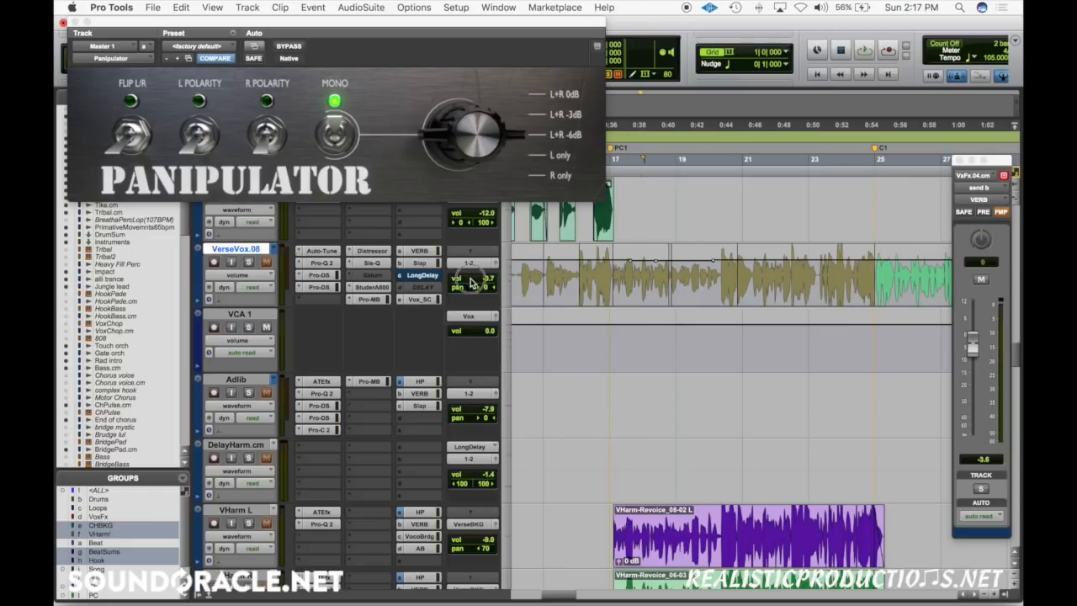
left_click_drag(475, 279, 473, 273)
key("space")
Step: Lower VCA 1's volume automation to -6.7 dB from about bar 18.5 to bar 20.5
scroll(412, 404, "up", 3)
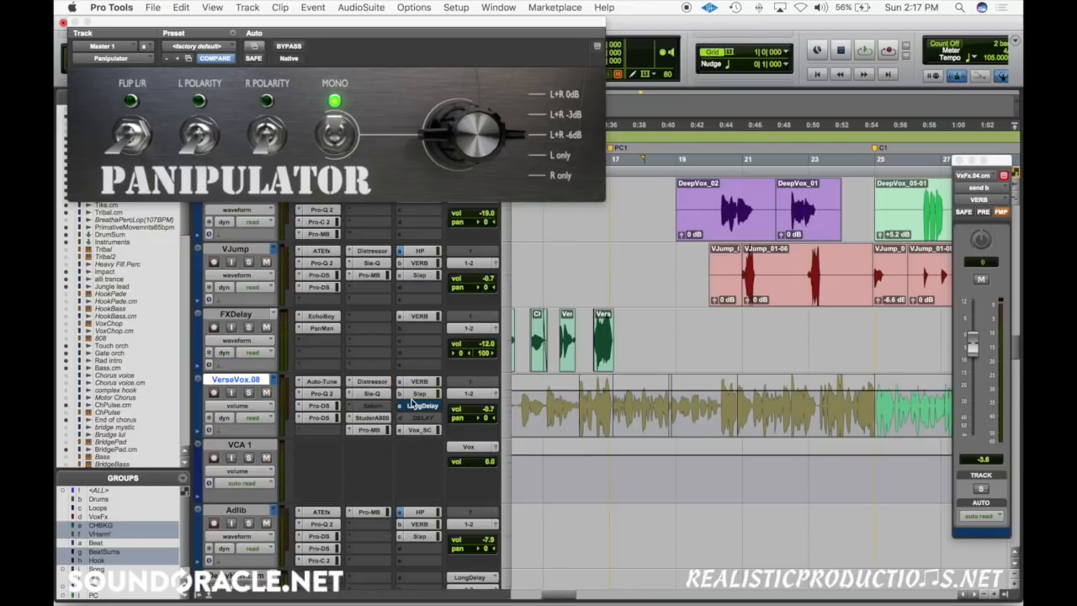
left_click(611, 462)
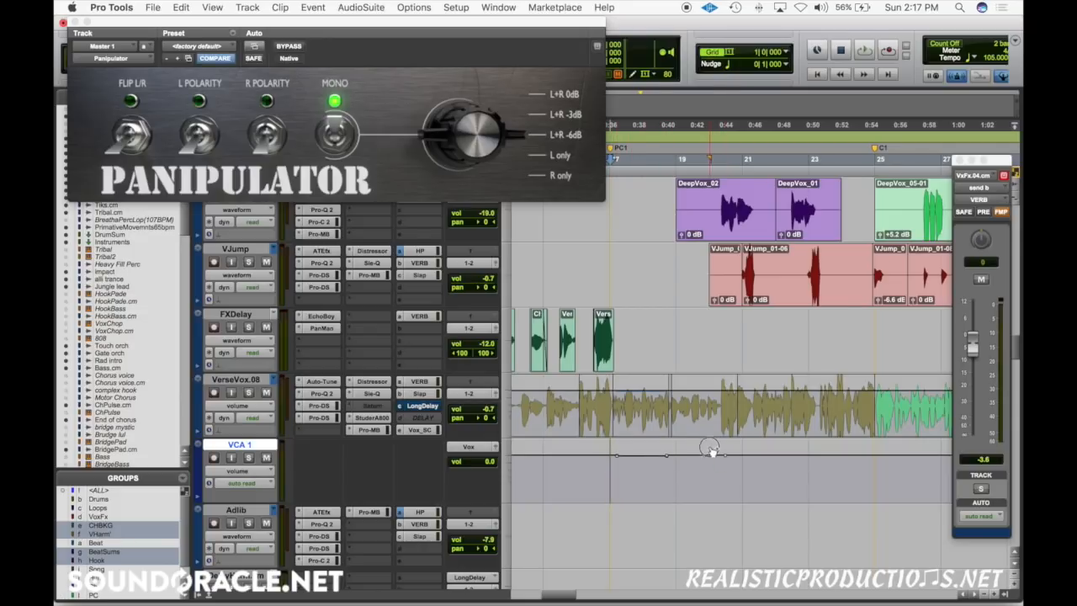
left_click_drag(709, 449, 709, 455)
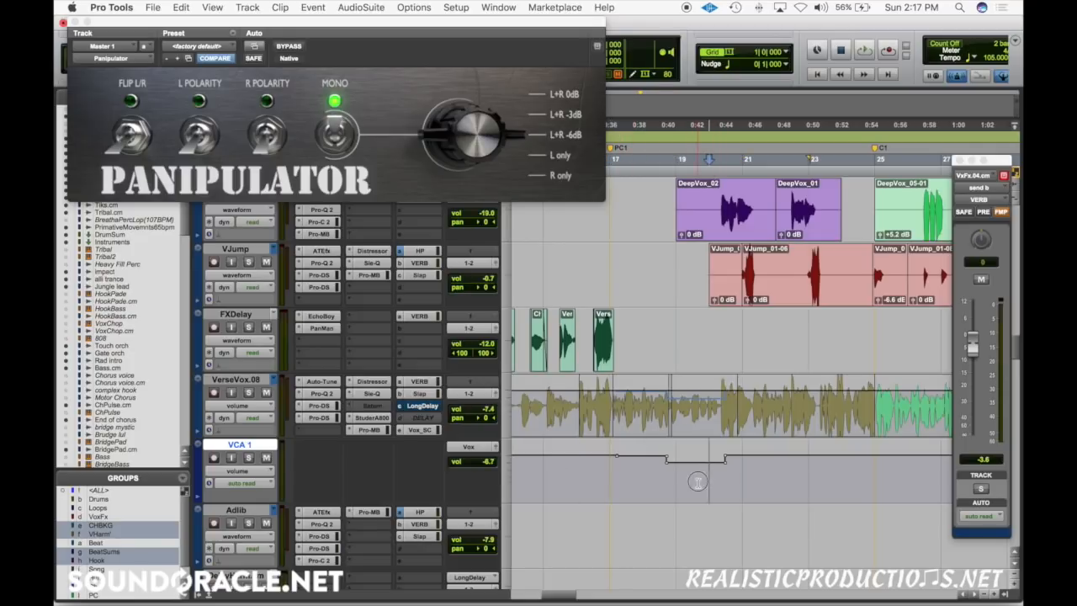
left_click(654, 480)
Step: Select bars 17 to 21 on VerseVox.08 to examine how the VCA automation affects its volume curve
left_click(603, 477)
left_click_drag(629, 402, 670, 398)
left_click_drag(737, 396, 616, 412)
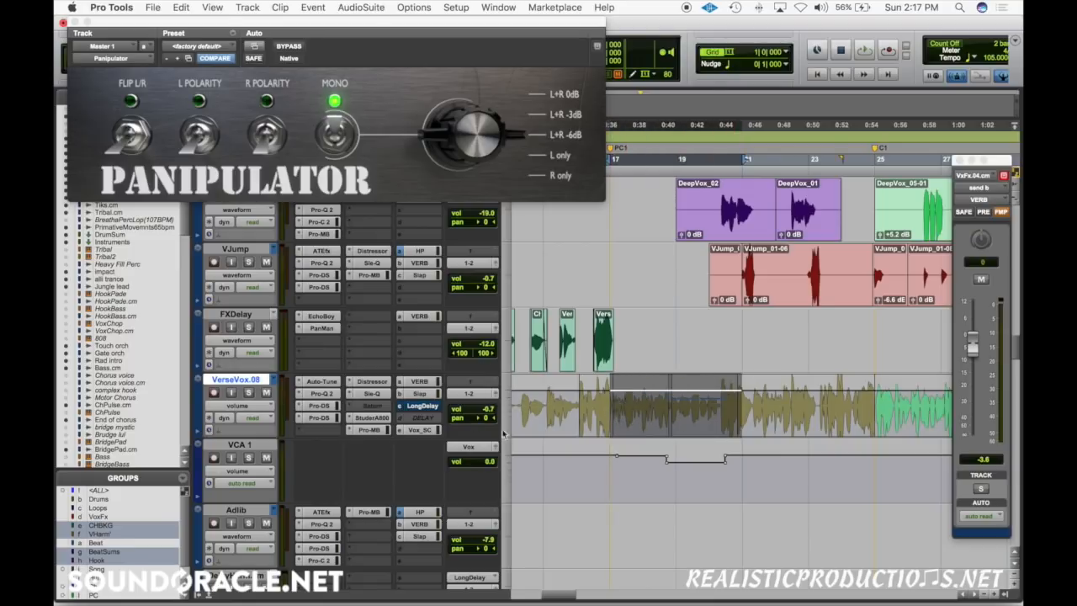
Step: Delete VCA 1's volume automation from about bar 16 to bar 25
left_click(602, 476)
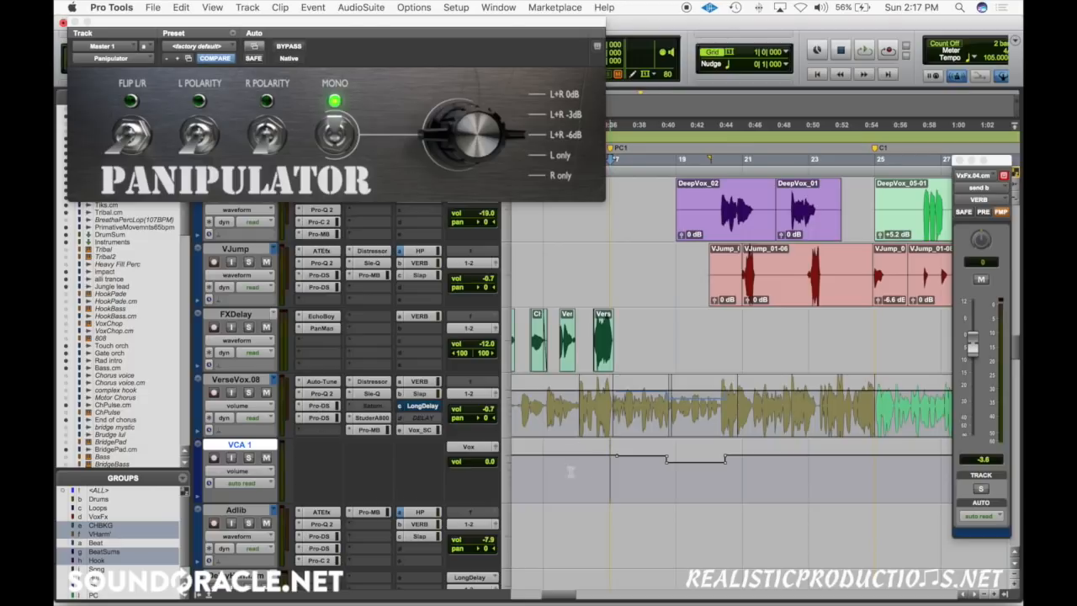
left_click_drag(589, 476, 878, 475)
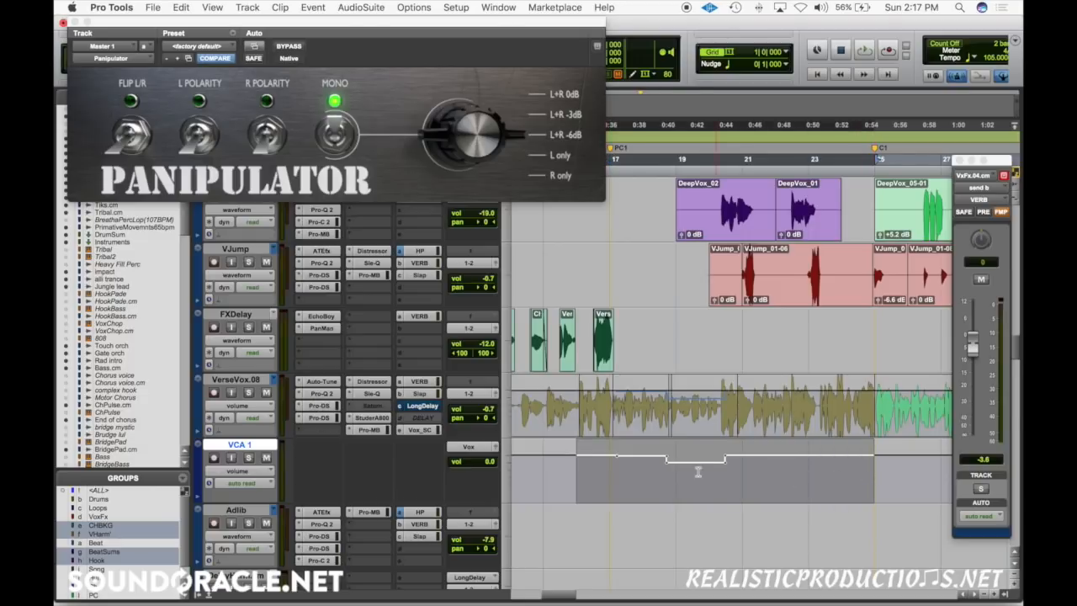
key("Delete")
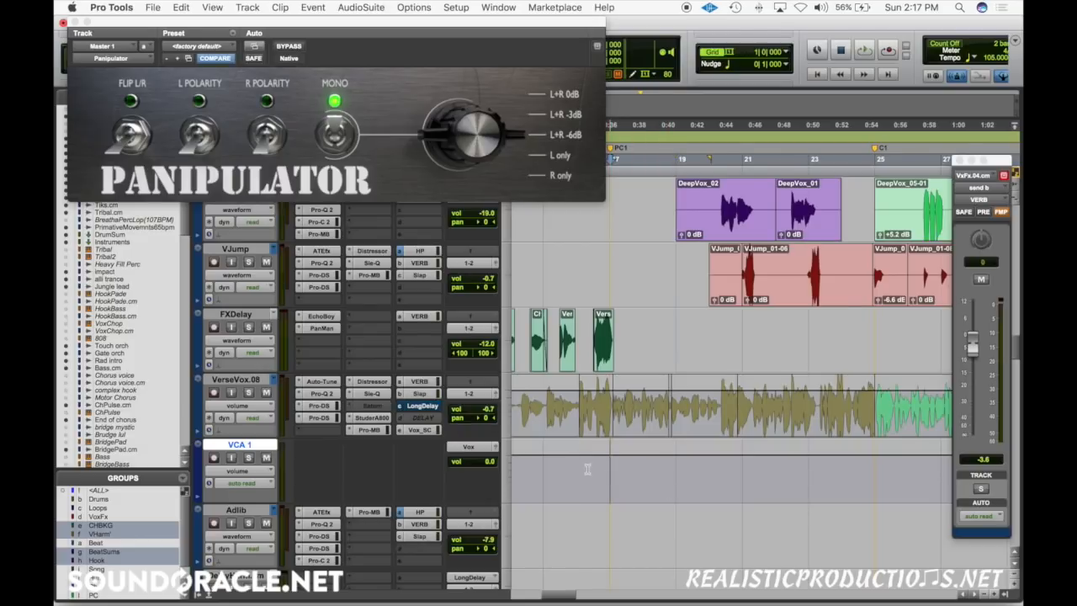
Step: Play the song in mono from bar 15, skipping ahead to bars 20 and 22 to examine the vocal level
key("super+]")
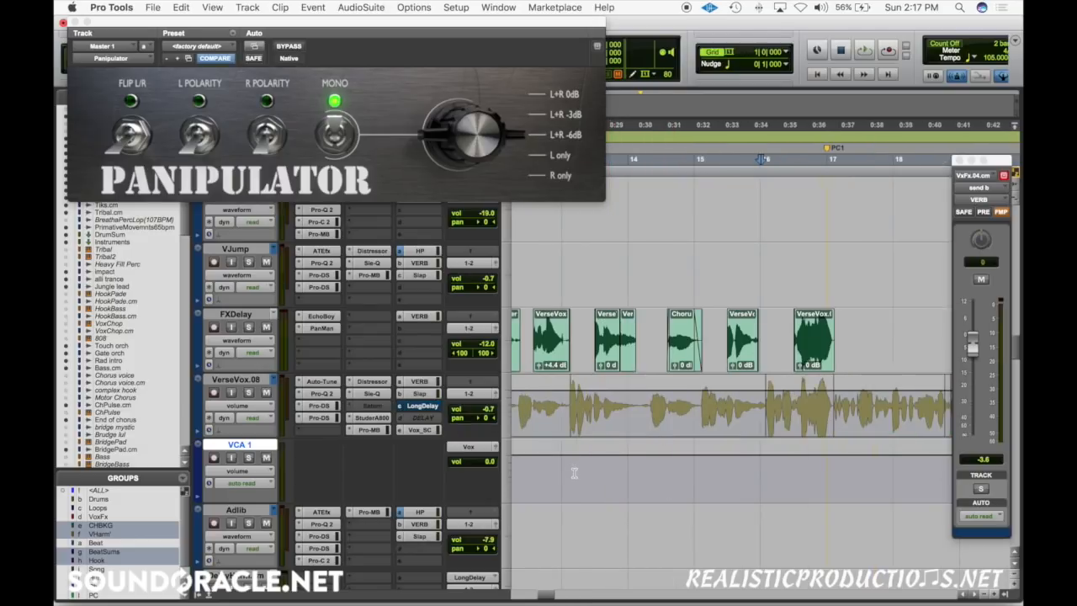
scroll(575, 473, "right", 3)
left_click(622, 470)
key("space")
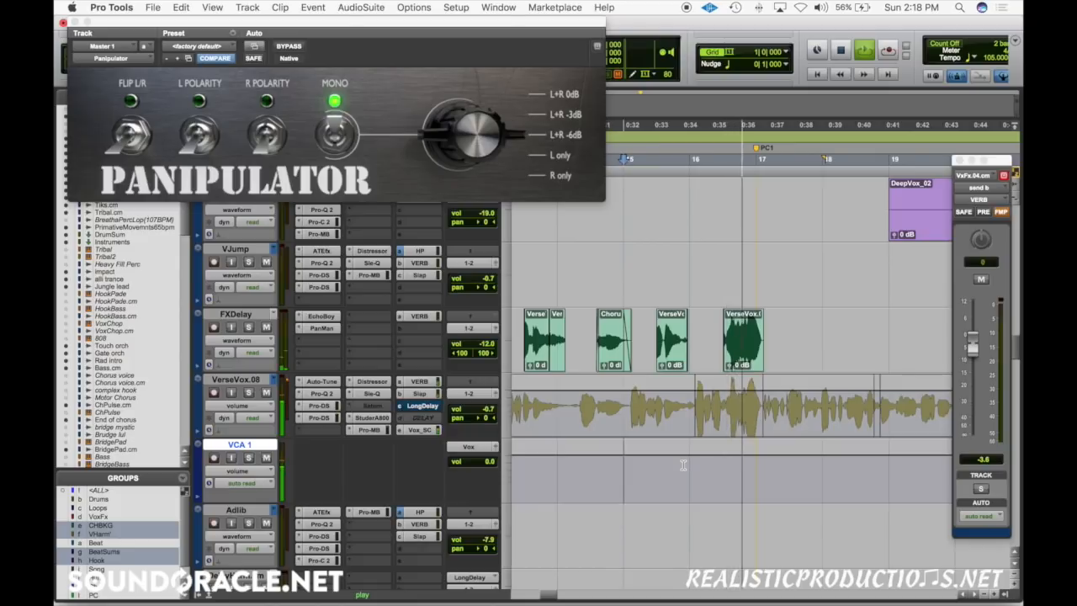
scroll(683, 465, "right", 8)
scroll(683, 464, "right", 1)
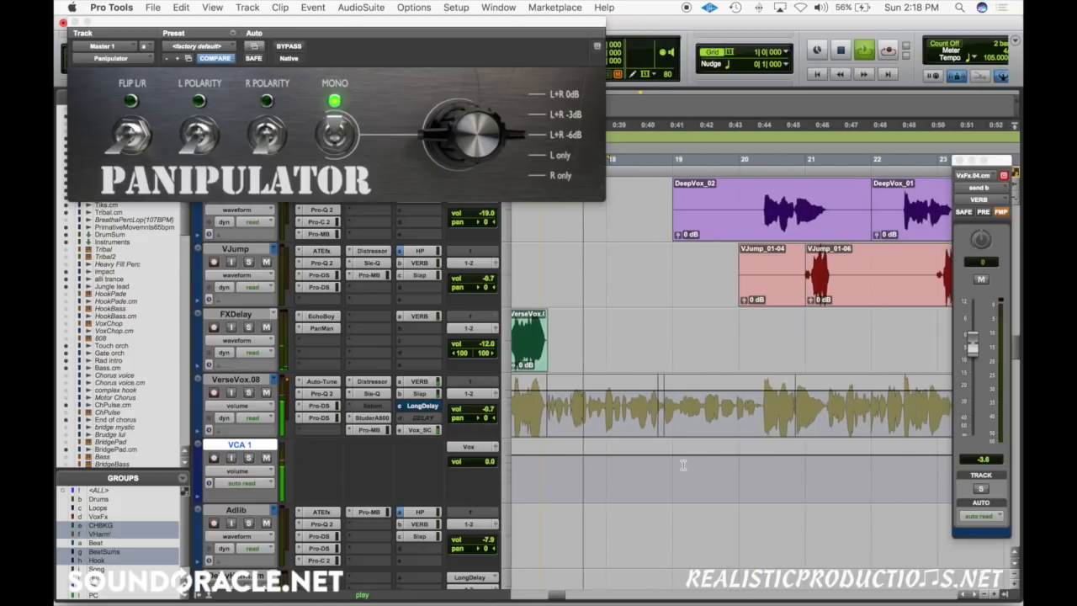
left_click(737, 471)
scroll(737, 473, "right", 2)
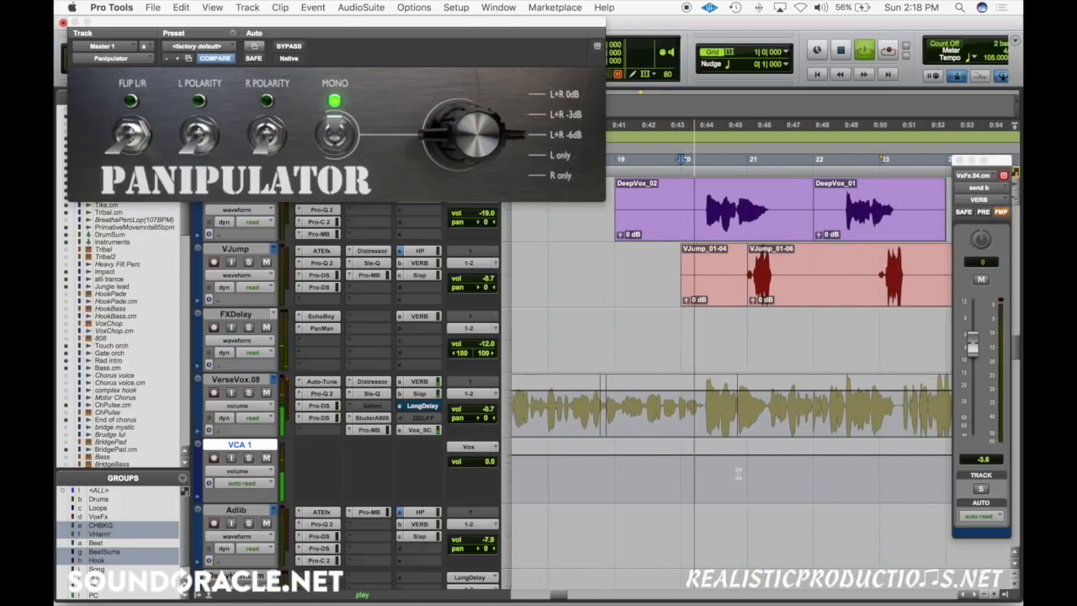
scroll(738, 474, "right", 3)
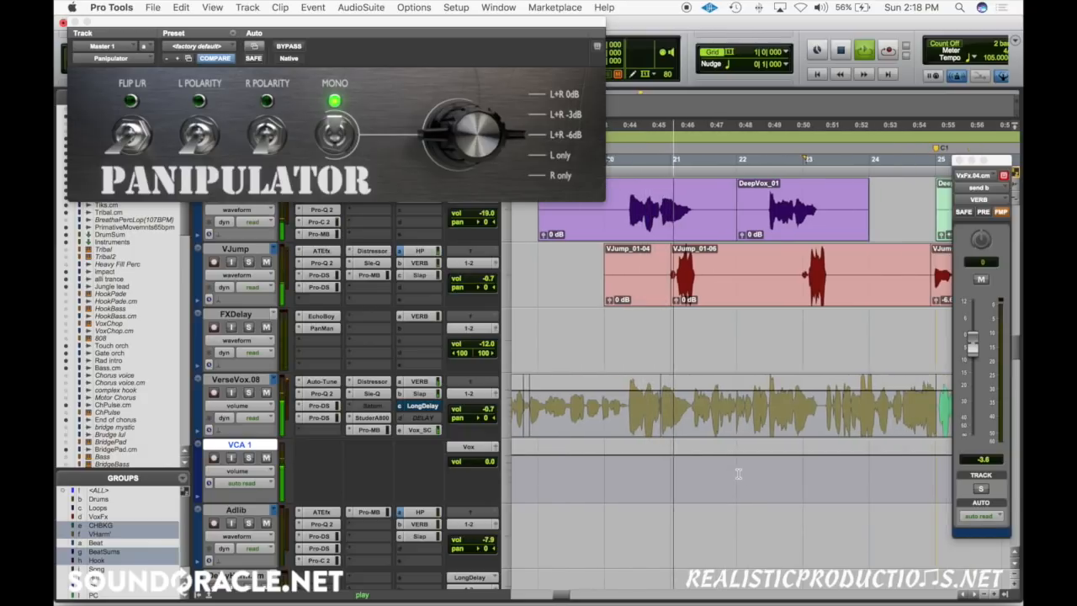
scroll(738, 474, "right", 2)
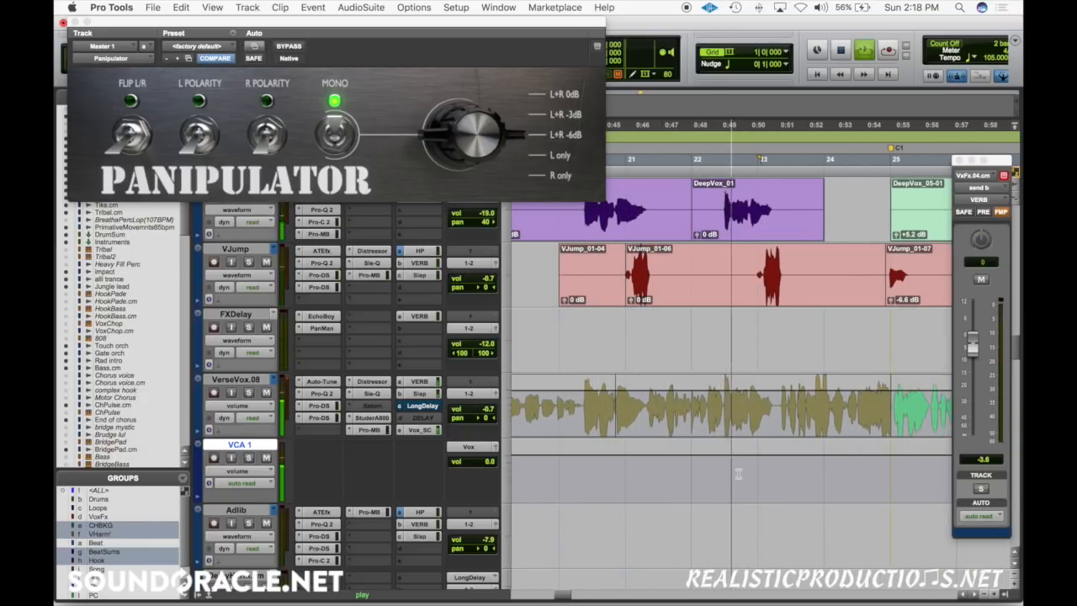
left_click(693, 476)
Step: Switch the Panipulator's Mono off and back on for comparison, replay from bar 22, and stop playback
left_click(333, 137)
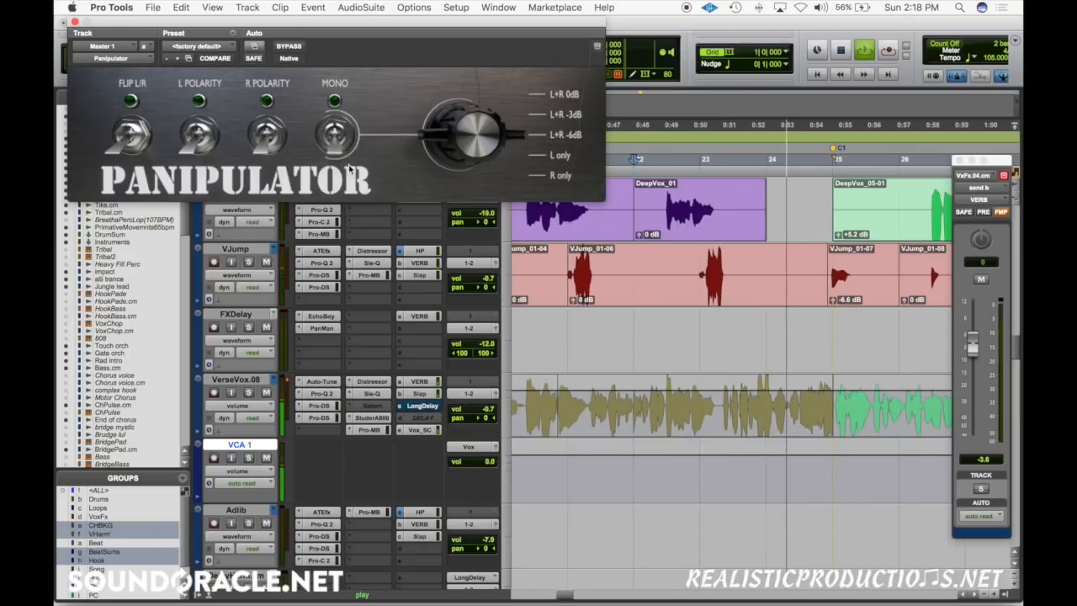
left_click(640, 488)
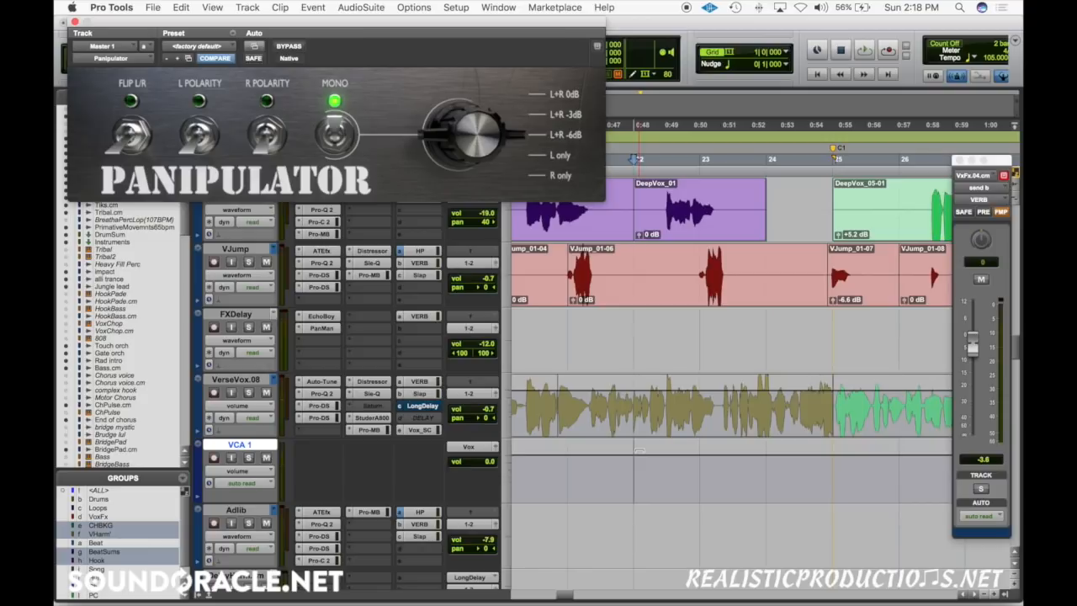
key("space")
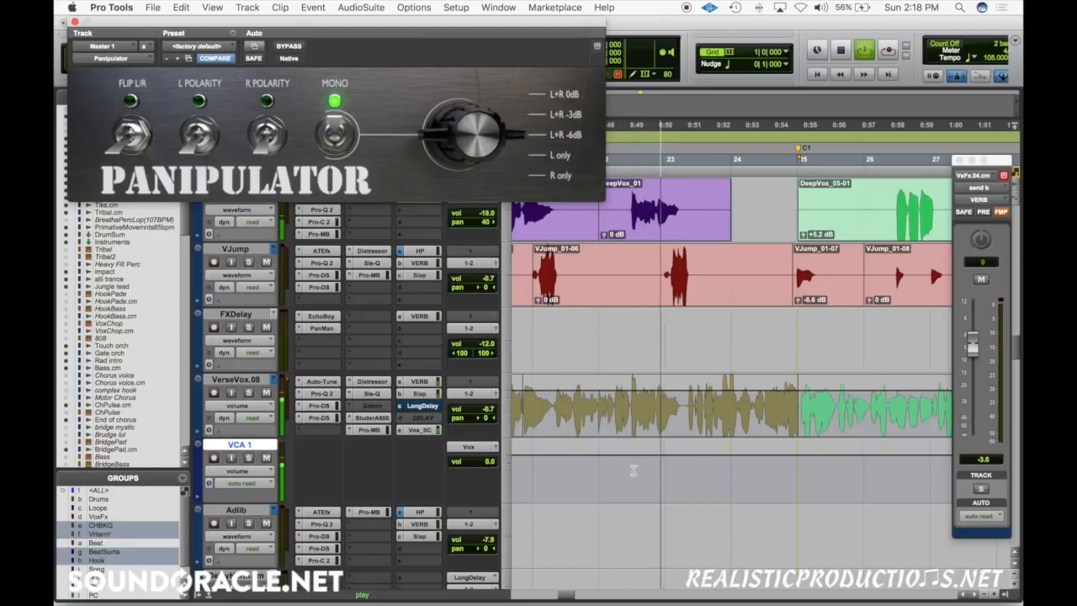
key("space")
Step: Select a short stretch of VCA 1 near bar 22.5 and trim its volume automation by -0.8 dB
left_click_drag(630, 461, 633, 461)
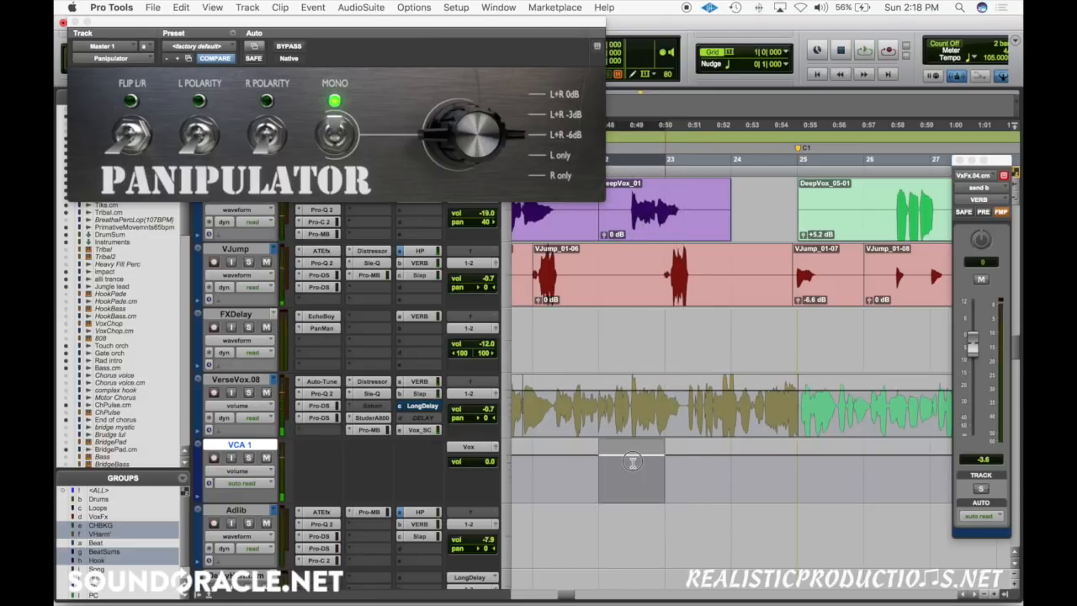
left_click(631, 461)
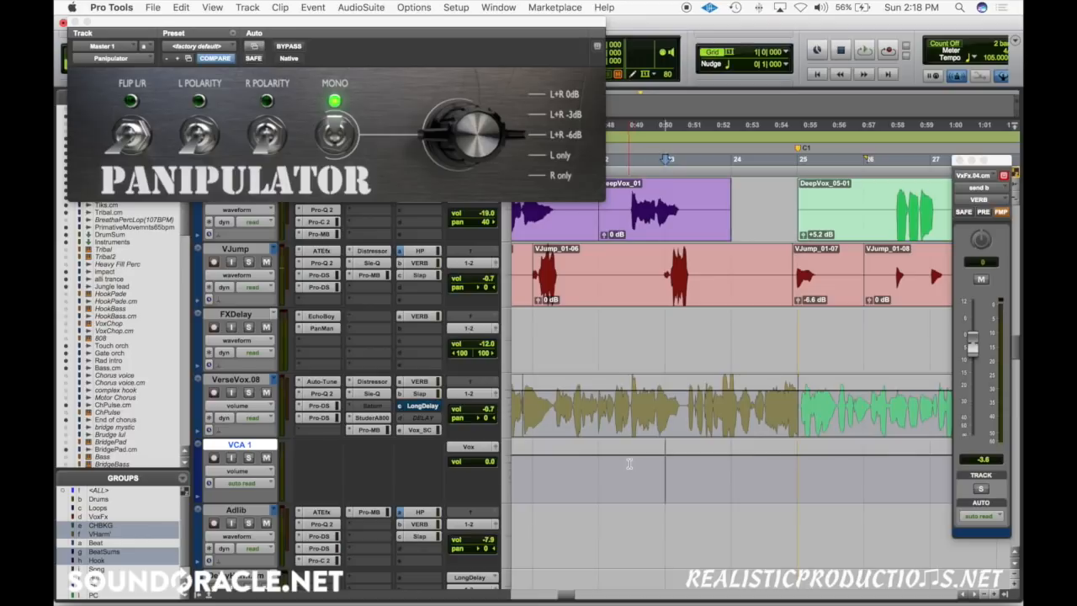
left_click_drag(630, 461, 633, 451)
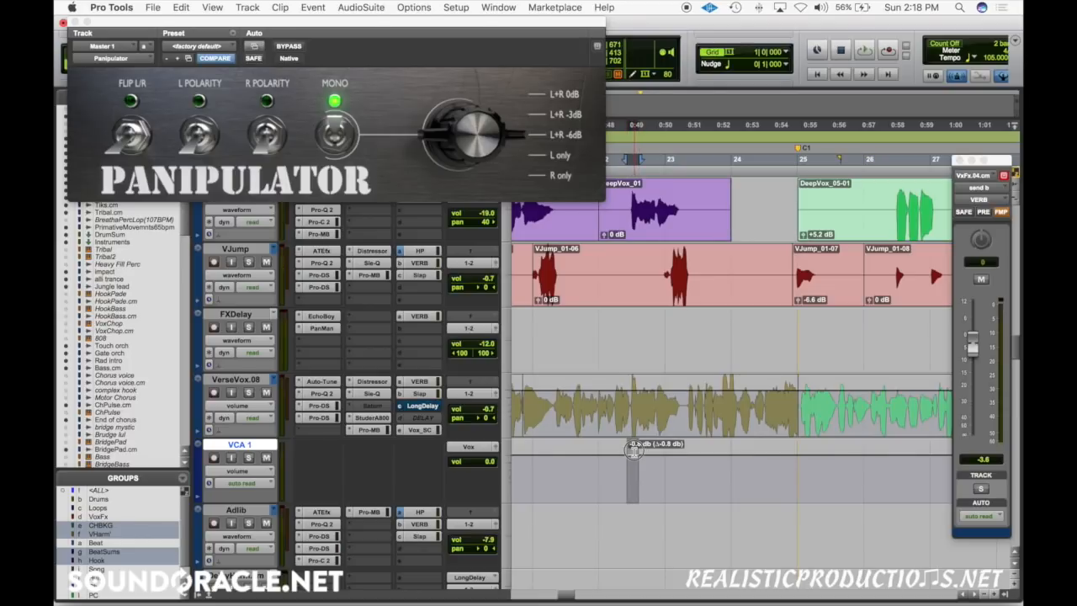
Step: Audition VCA 1's trimmed passage from just before bar 22, and delete its automation between about bars 22 and 23
left_click(588, 461)
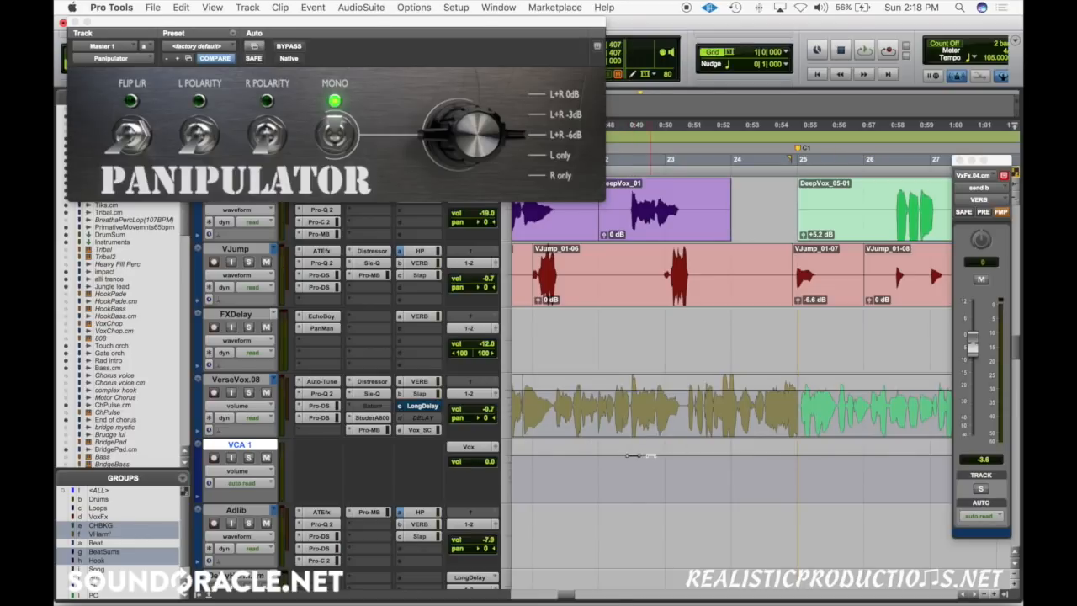
key("space")
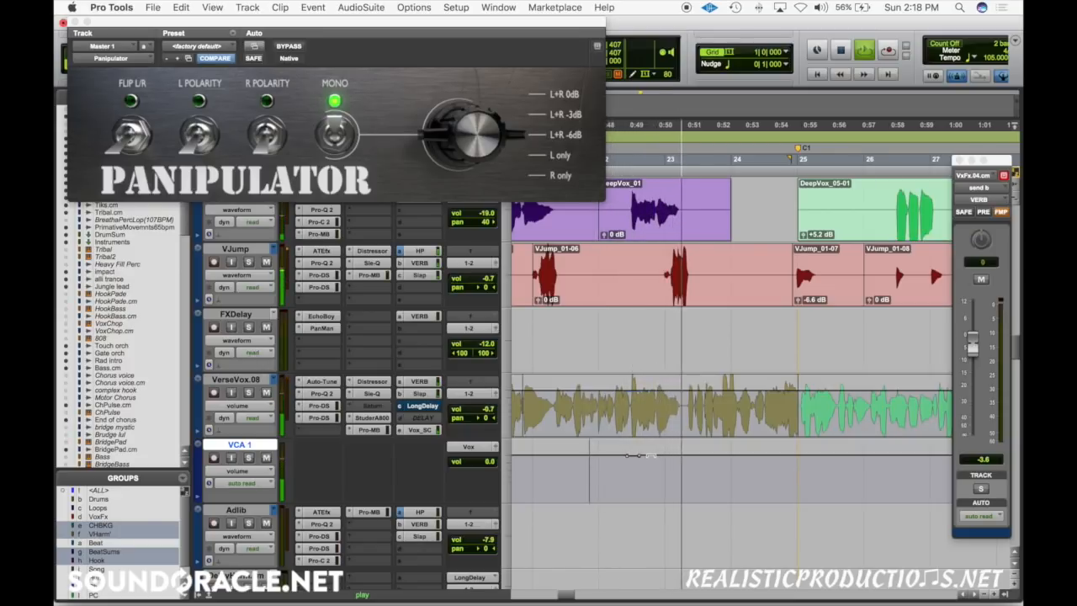
key("space")
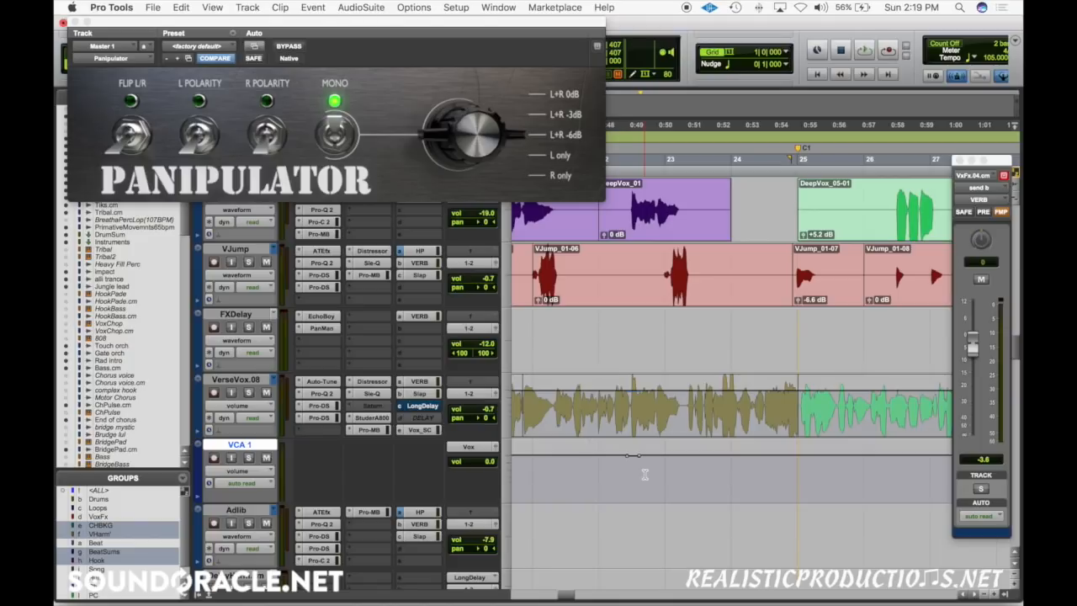
left_click_drag(617, 463, 665, 454)
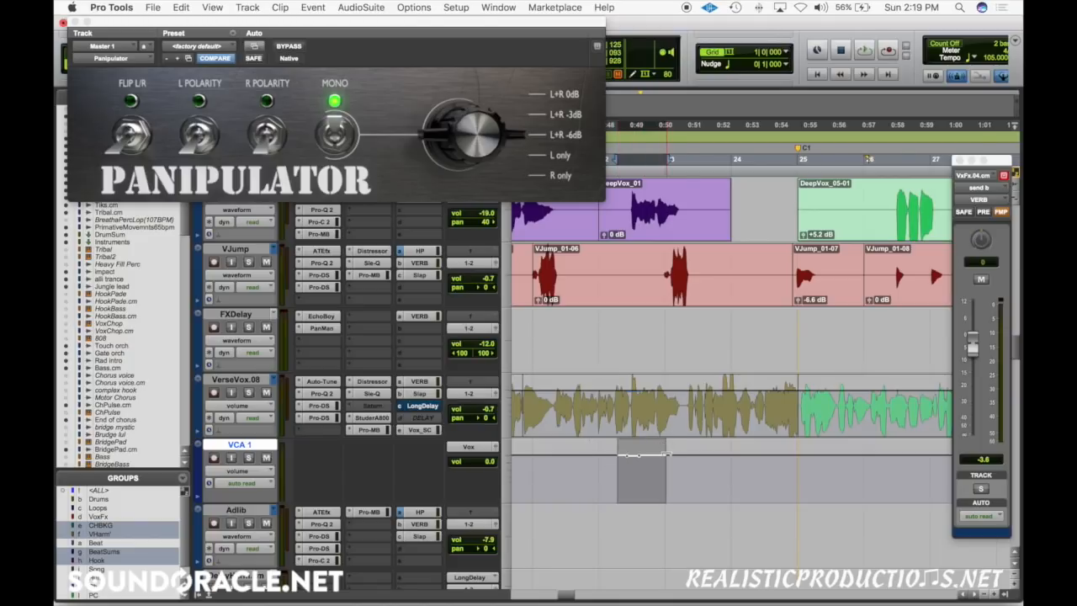
key("Delete")
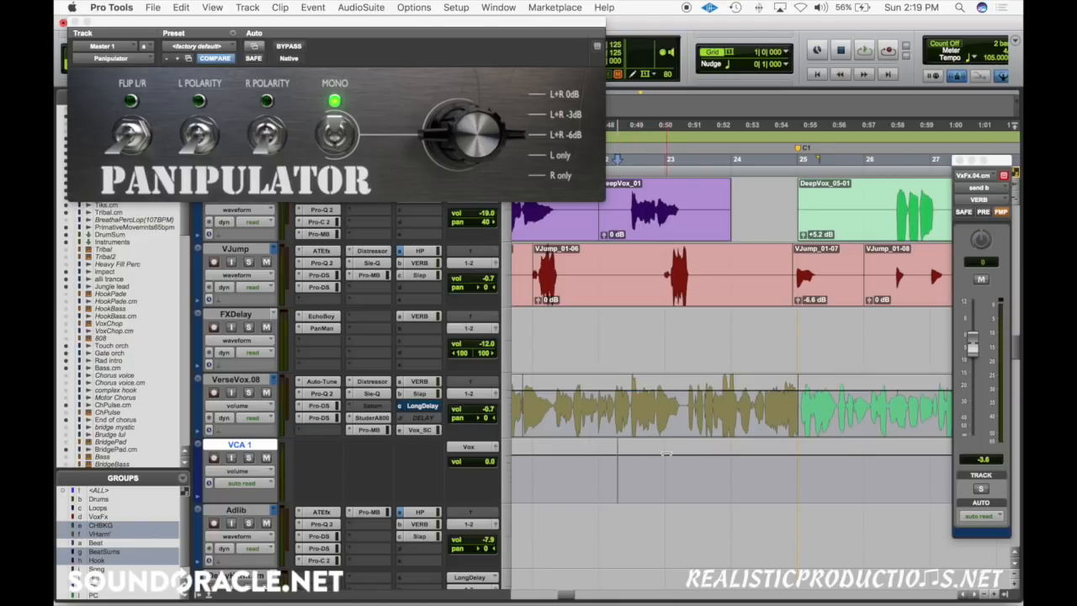